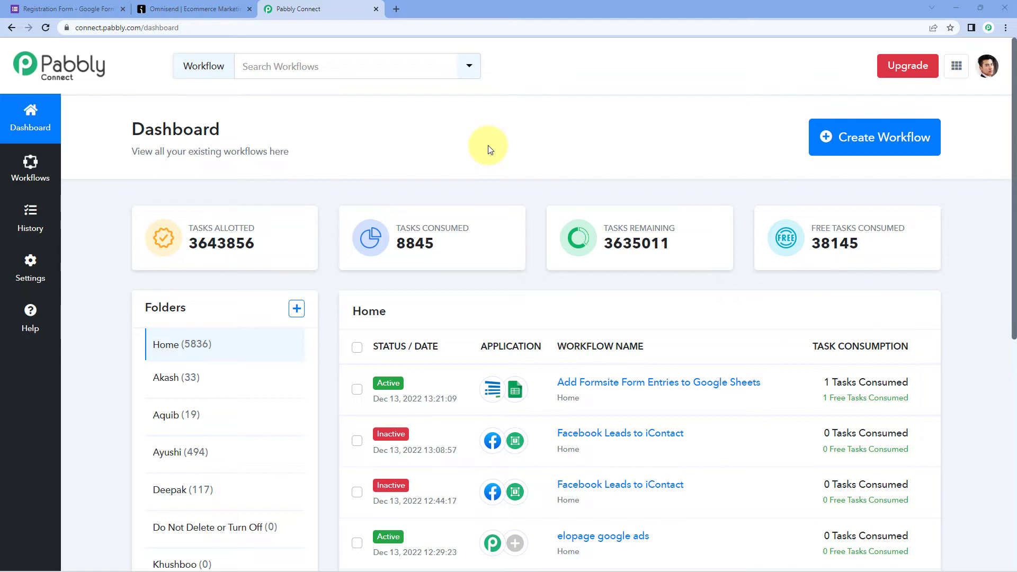
- Create a new workflow titled 'Google Forms to Omnisend', capitalising the O in Omnisend
left_click(821, 140)
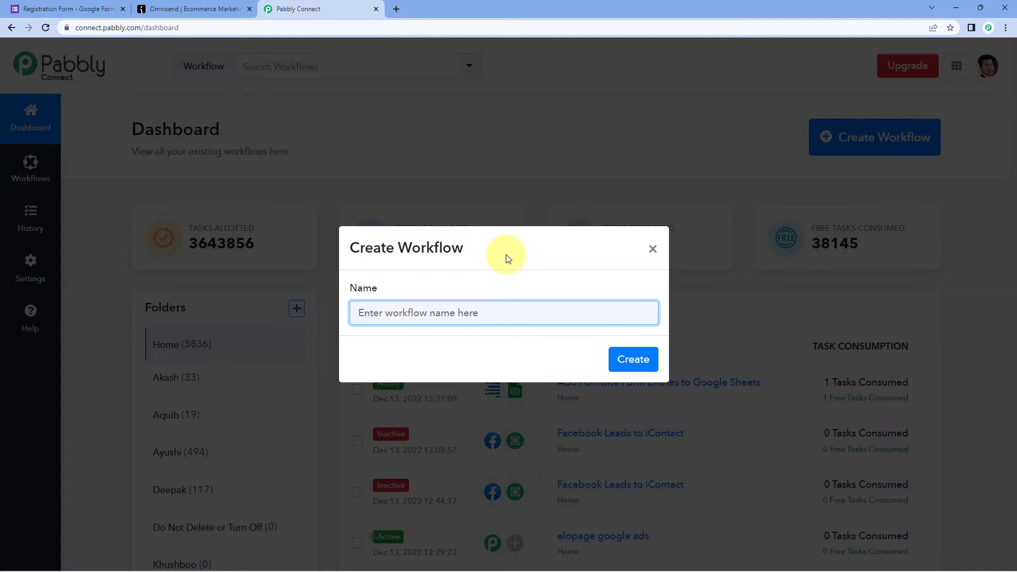
type("Google Forms to omnisend")
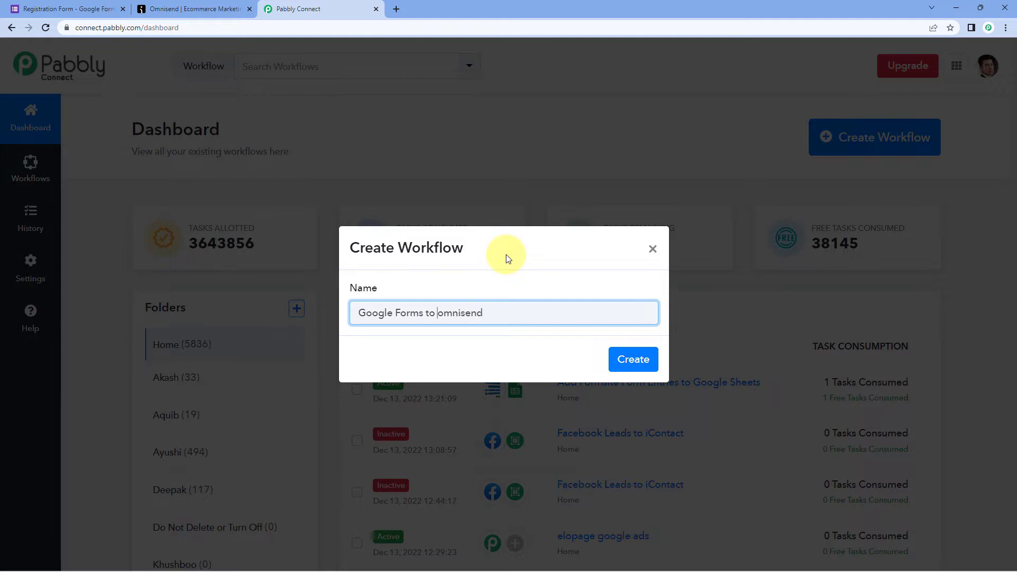
key("Delete")
type("O")
left_click(643, 361)
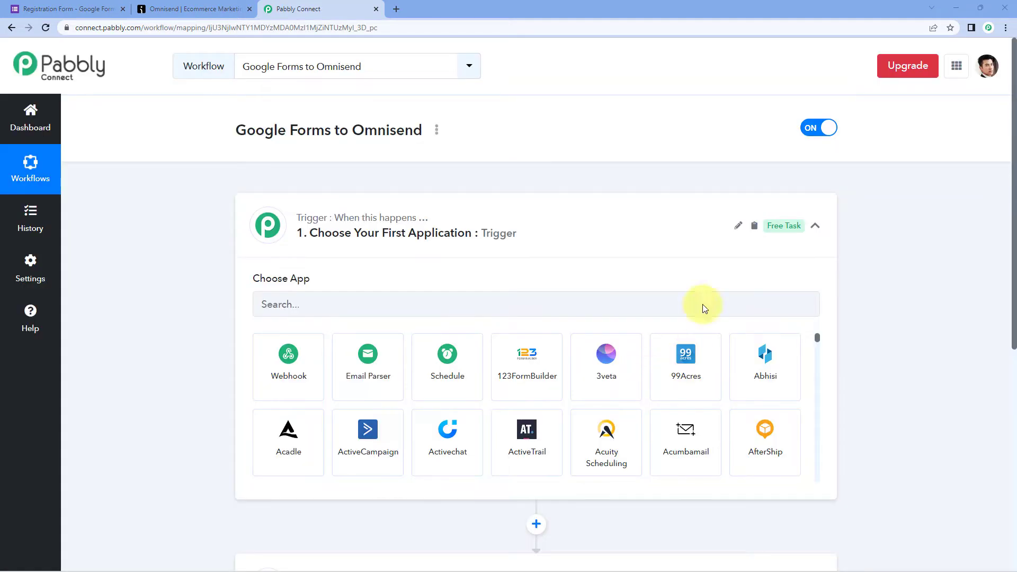
left_click(504, 215)
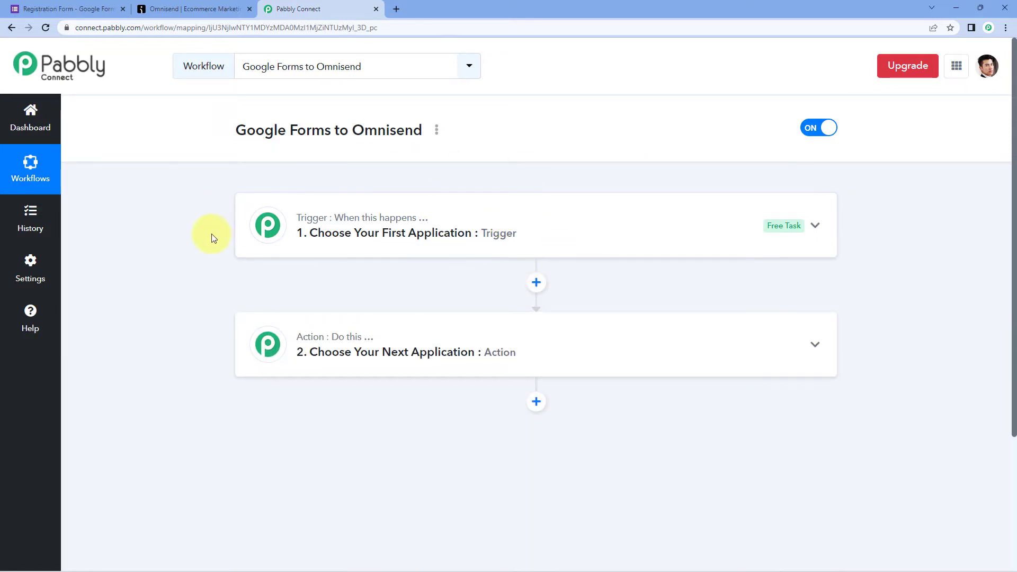
- Expand the collapsed trigger step so its Choose App panel is visible
scroll(212, 238, "down", 1)
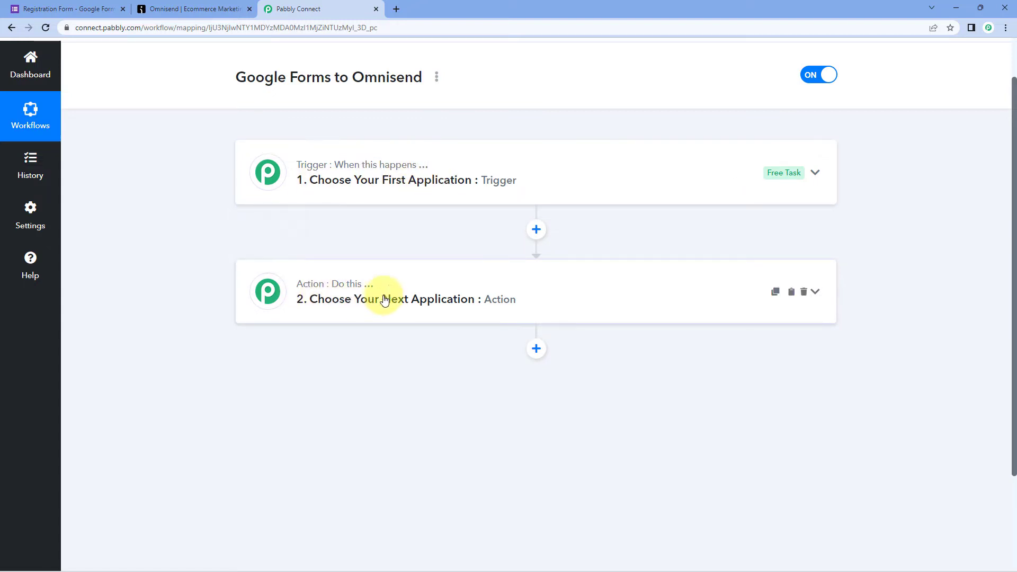
left_click(380, 171)
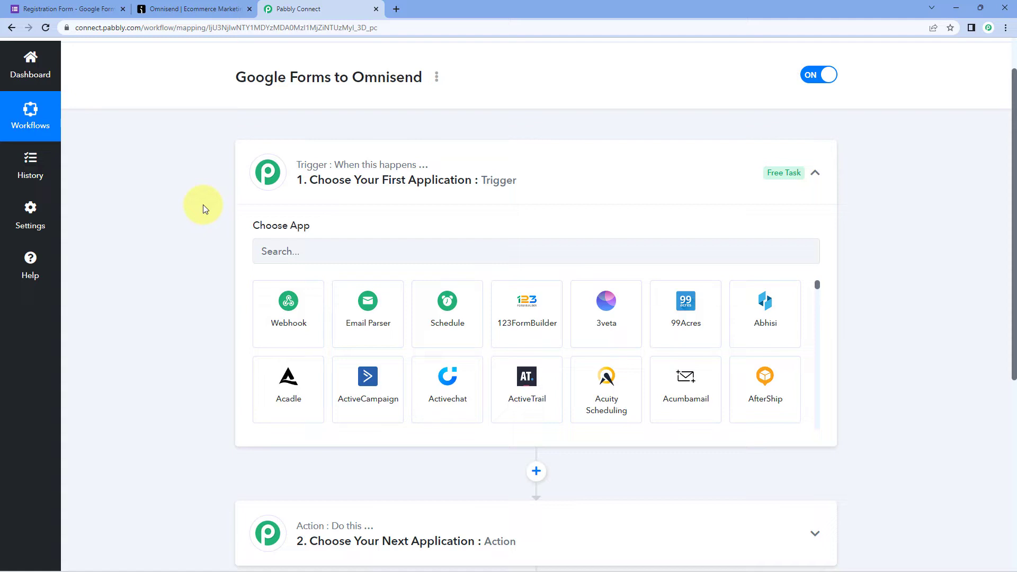
scroll(265, 190, "down", 1)
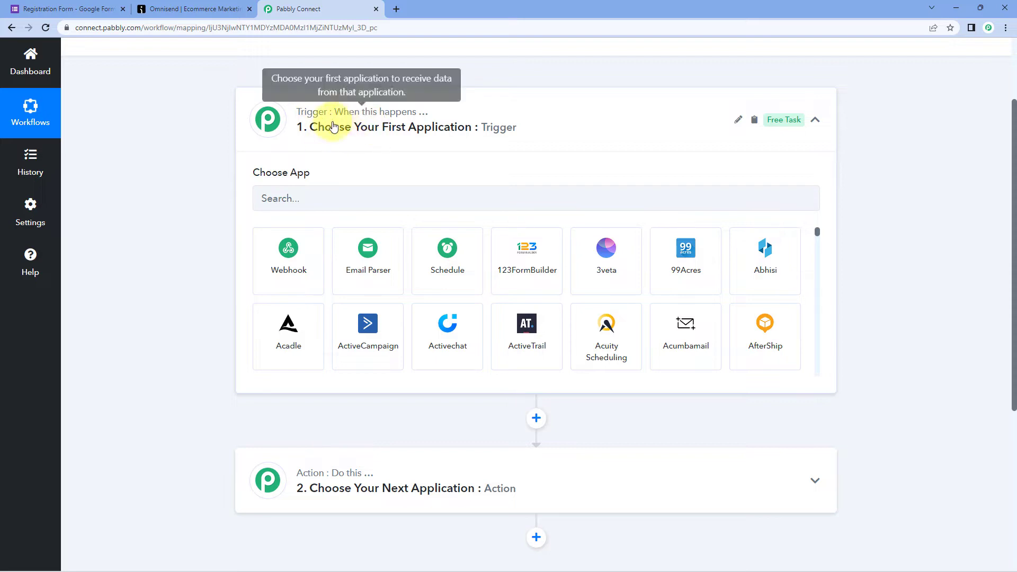
- Choose Google Forms as the trigger app with the New Response Received event
left_click(309, 194)
type("Google Forms")
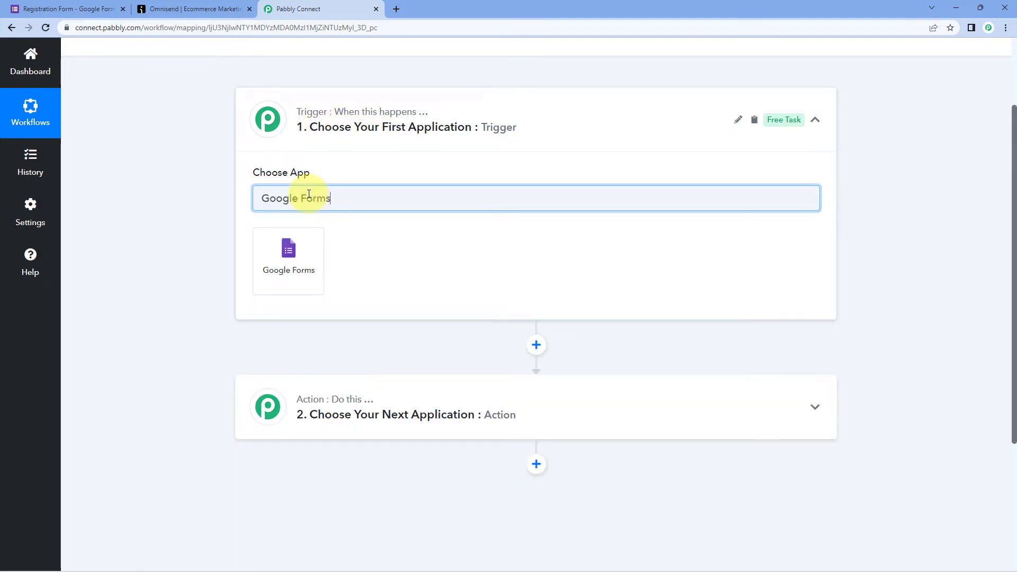
left_click(301, 250)
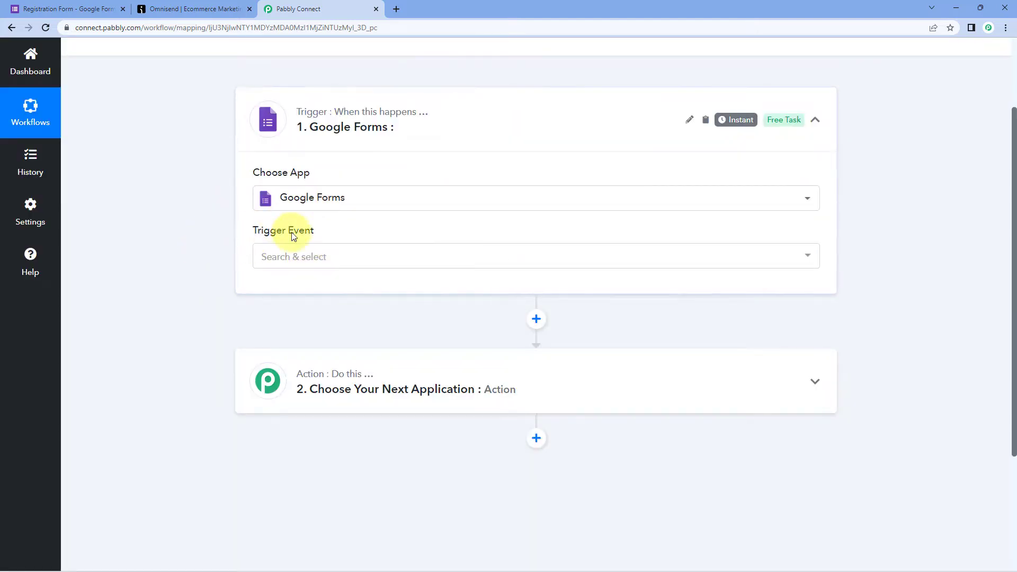
left_click(356, 255)
scroll(255, 281, "down", 2)
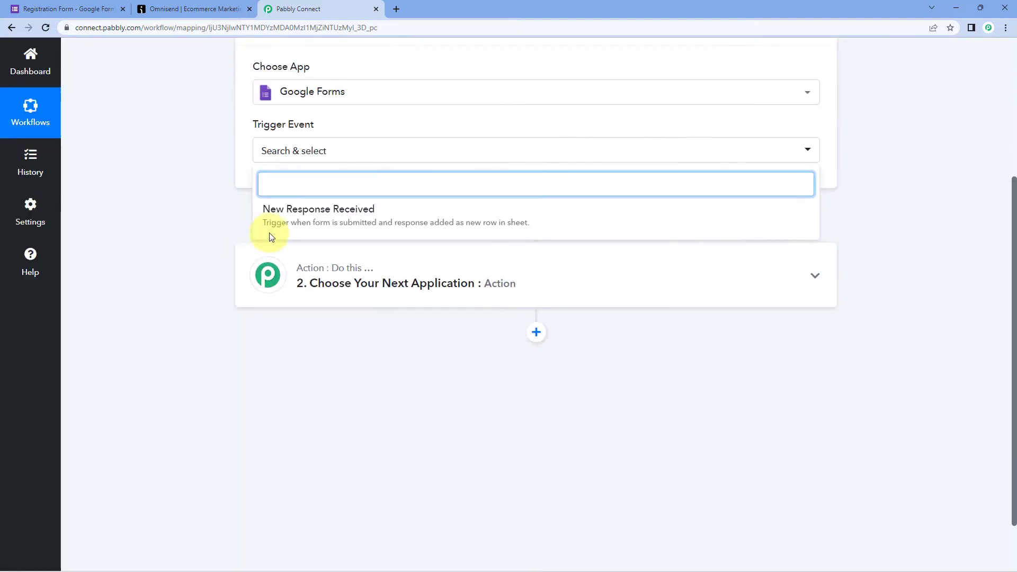
left_click(387, 214)
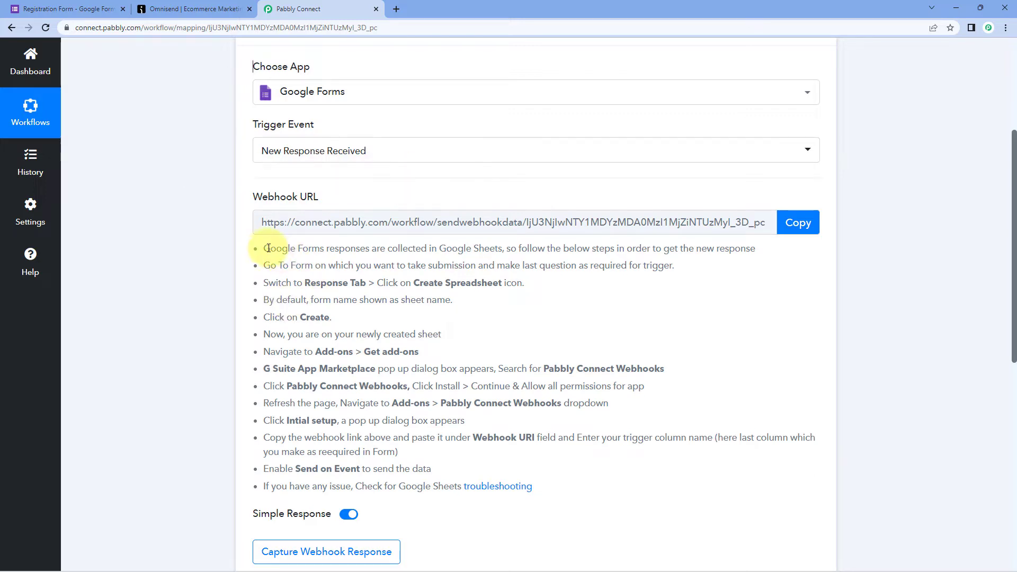
- Copy the trigger's webhook URL after reviewing the Google Sheets setup instructions
left_click_drag(263, 248, 543, 482)
left_click(543, 483)
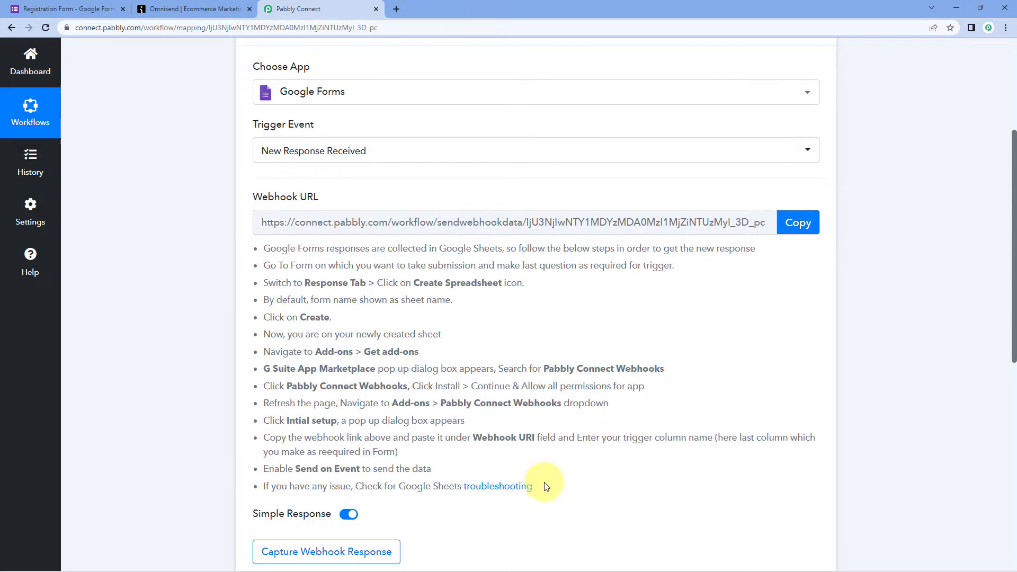
left_click(796, 223)
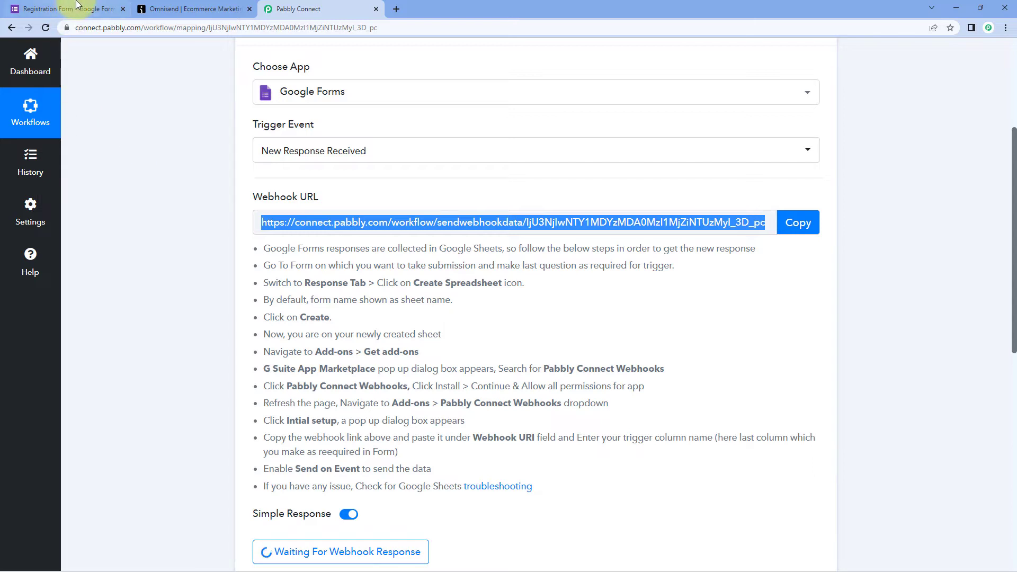
left_click(77, 9)
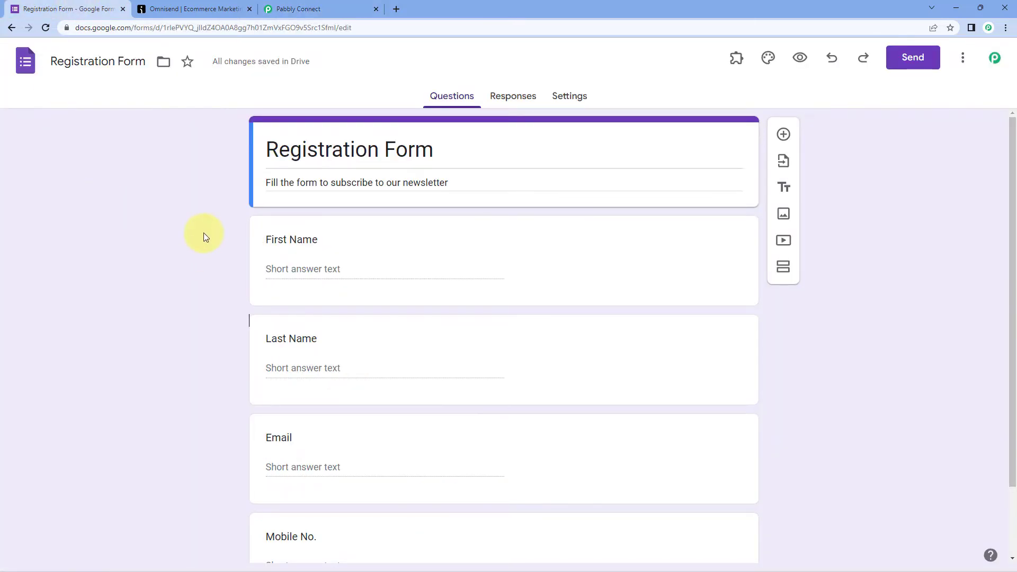
- Review the Registration Form questions, then open its Responses page showing 0 responses
scroll(203, 234, "down", 2)
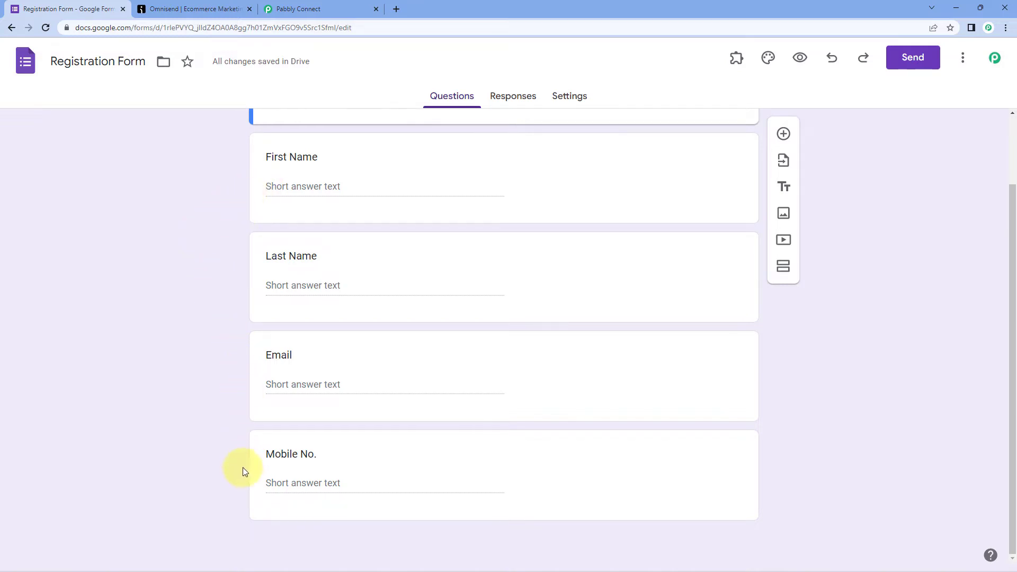
scroll(216, 233, "up", 1)
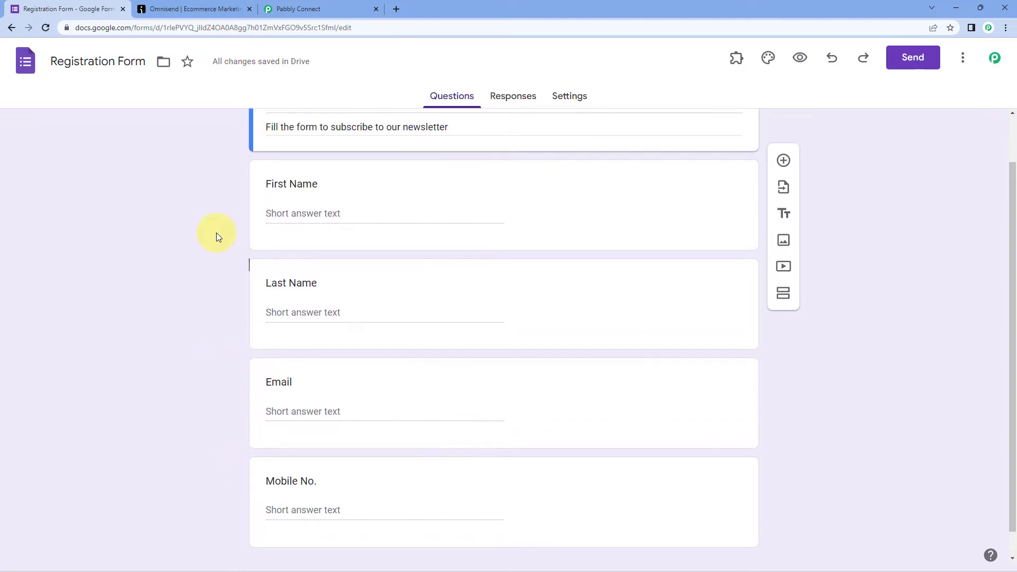
scroll(231, 174, "up", 1)
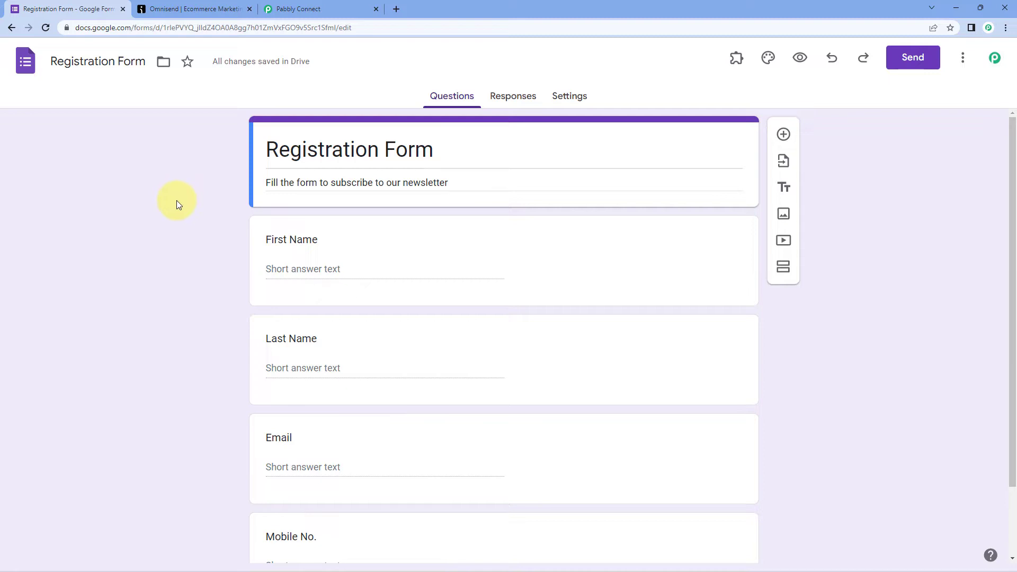
left_click(513, 102)
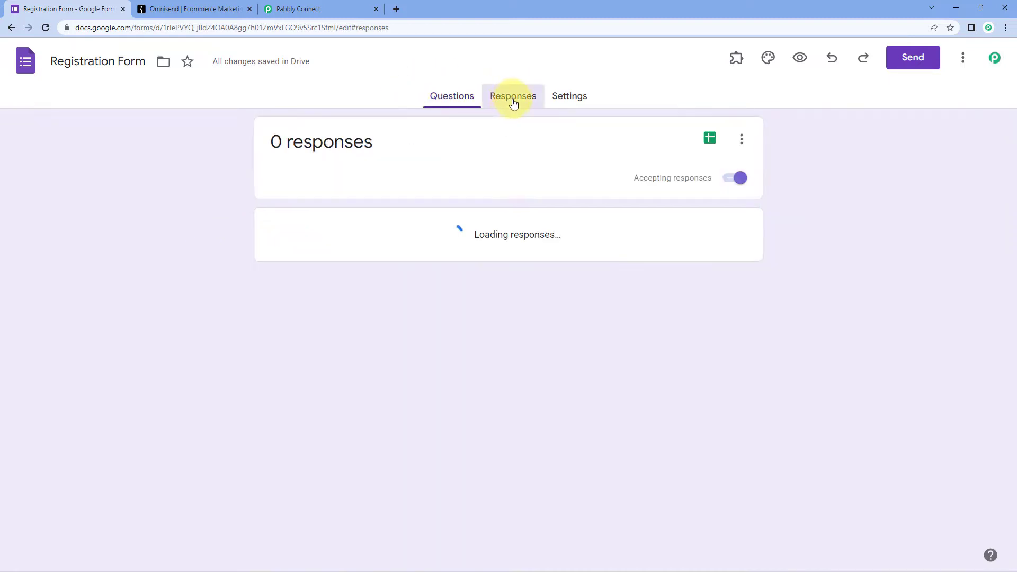
- Link the form responses to a new 'Registration Form (Responses)' spreadsheet
left_click(709, 139)
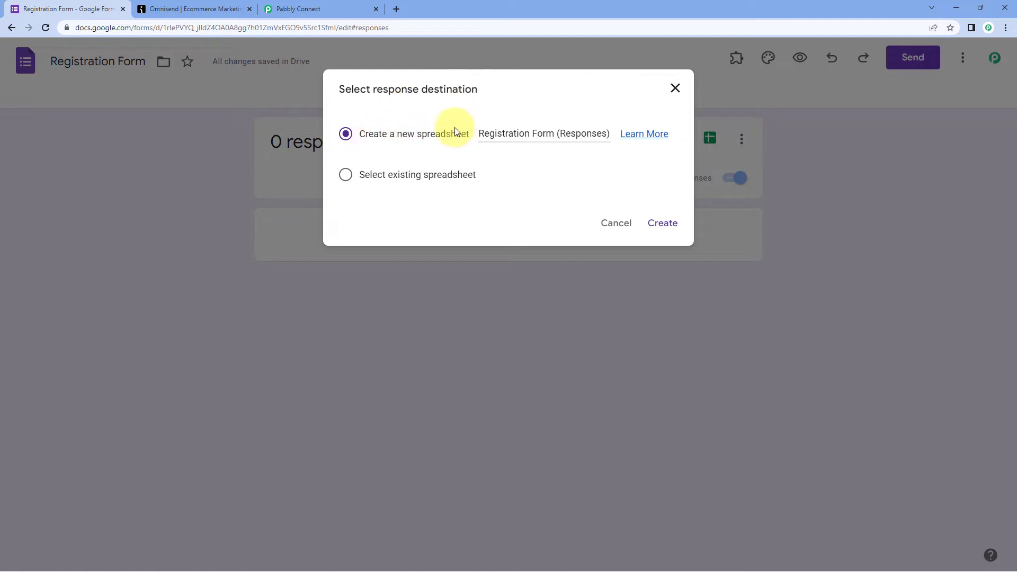
left_click(669, 224)
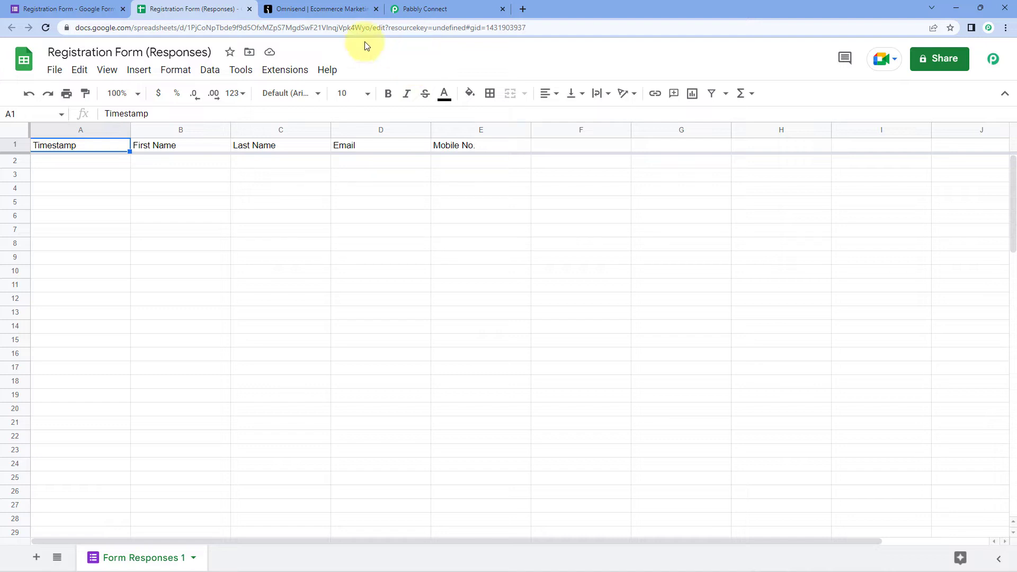
- Search the add-on Marketplace for 'Pabbly' to confirm Pabbly Connect Webhooks is installed
left_click(286, 77)
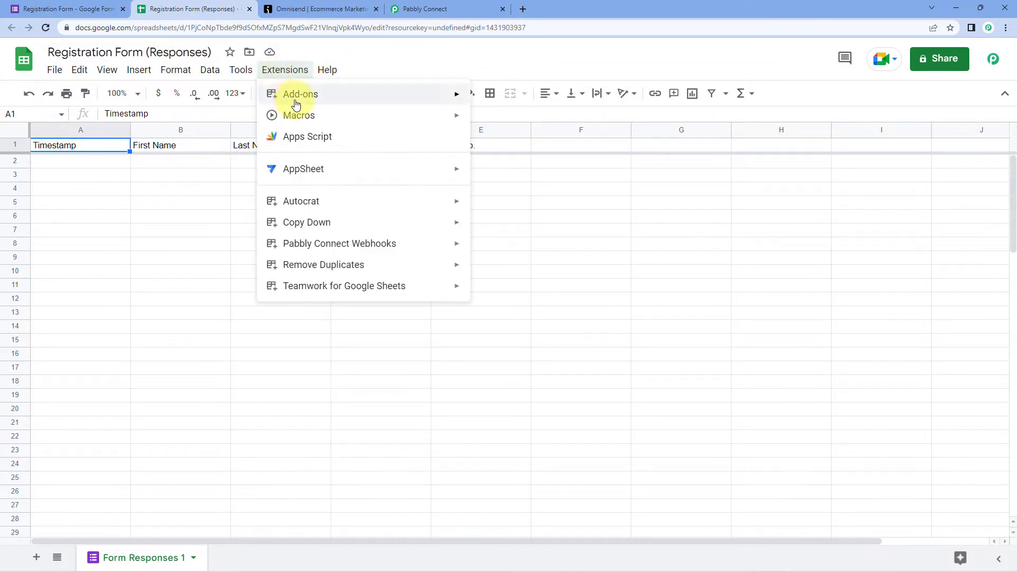
mouse_move(322, 95)
left_click(545, 104)
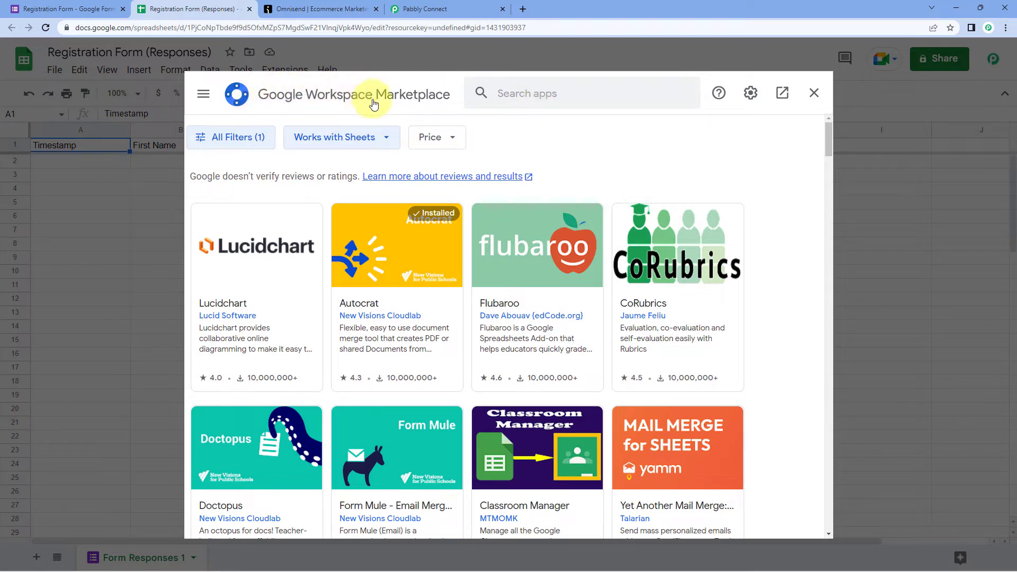
left_click(546, 98)
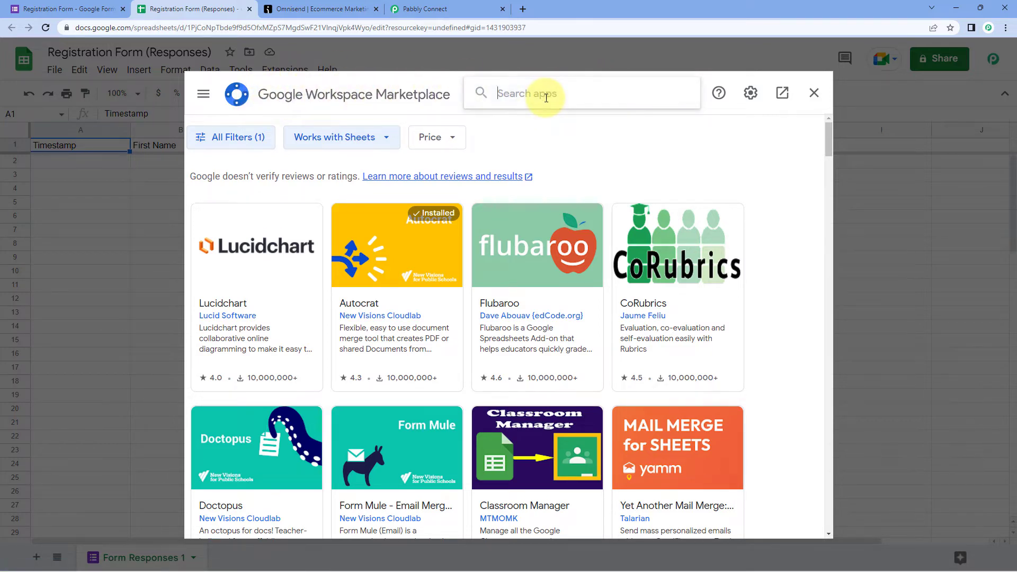
type("Pabbly")
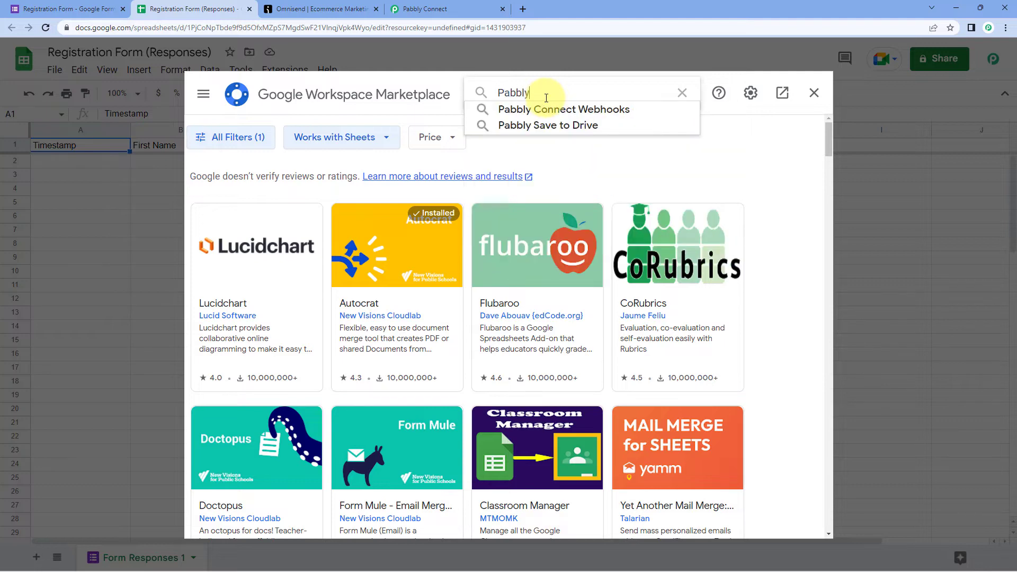
left_click(549, 110)
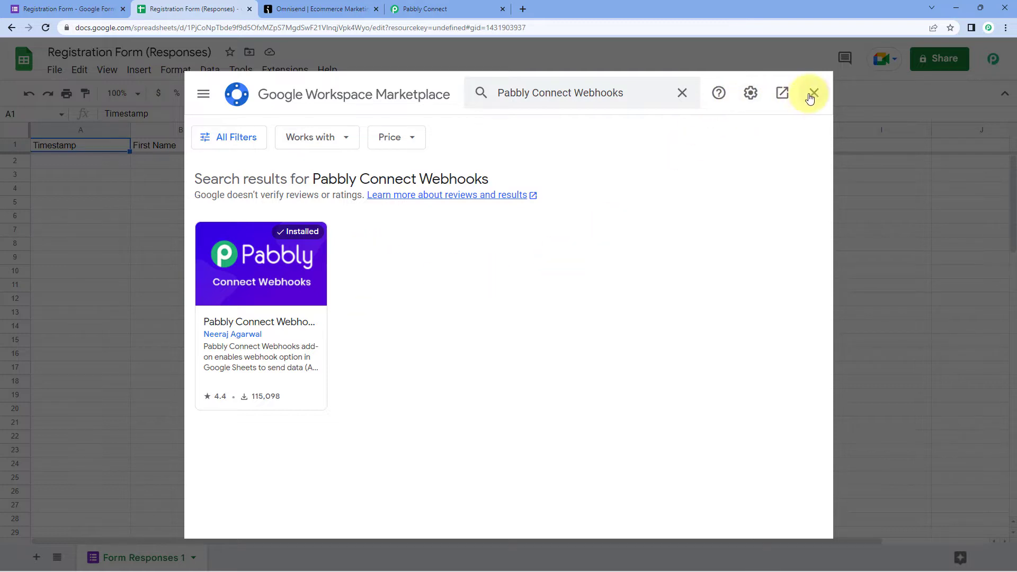
left_click(811, 95)
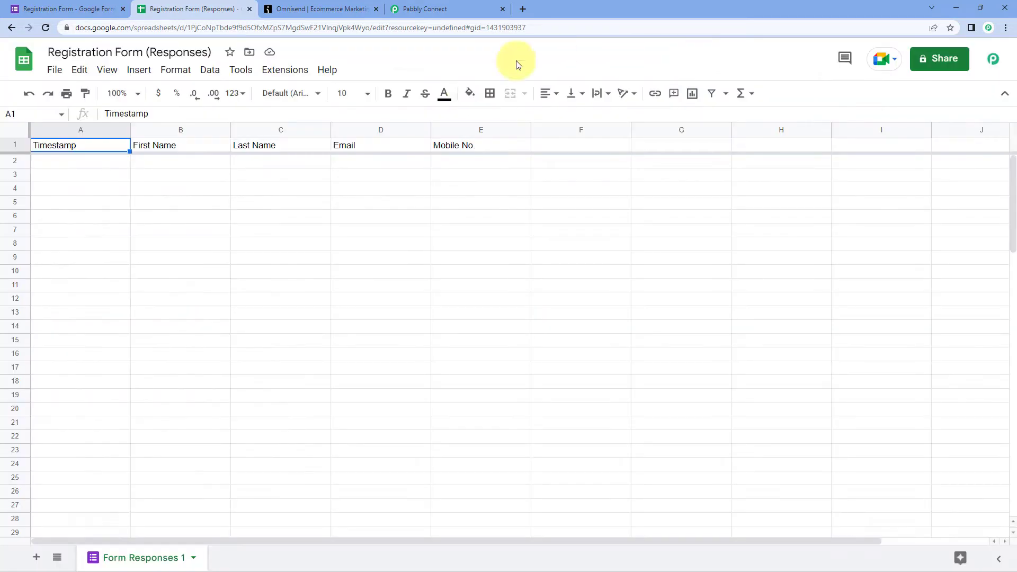
- Reload the spreadsheet and launch Pabbly Connect Webhooks' Initial Setup from Extensions
left_click(47, 30)
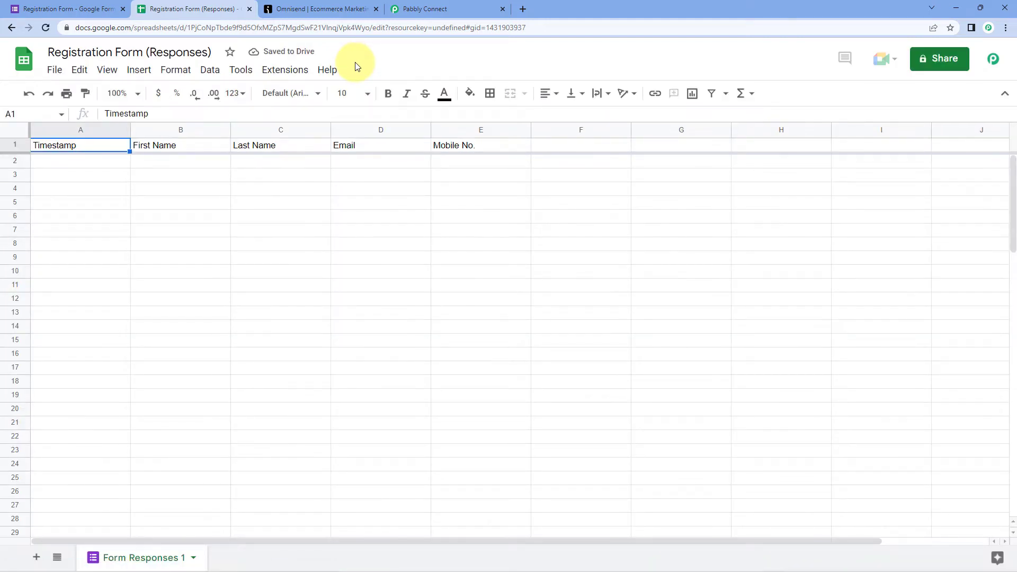
left_click(291, 69)
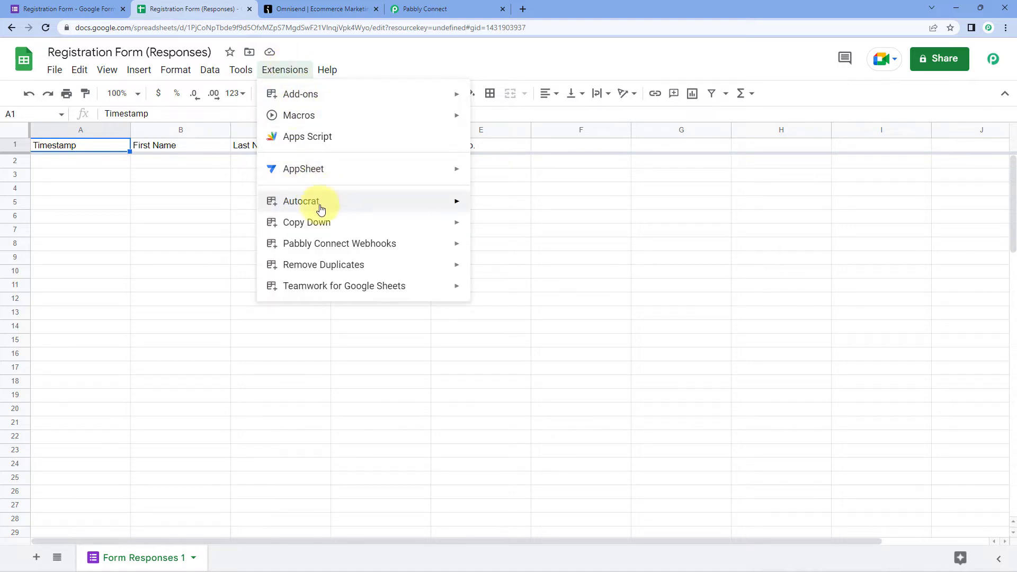
mouse_move(329, 249)
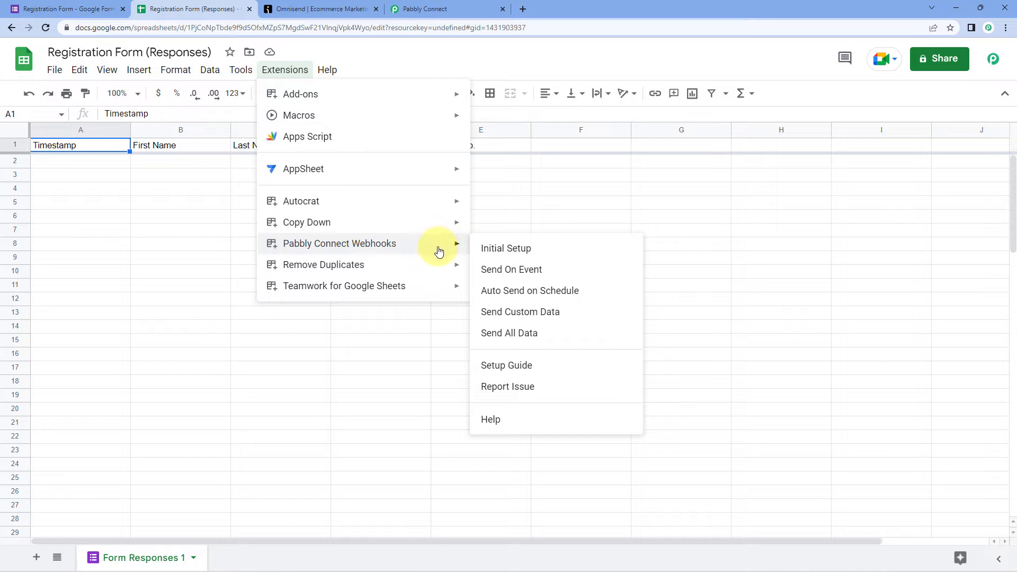
left_click(555, 252)
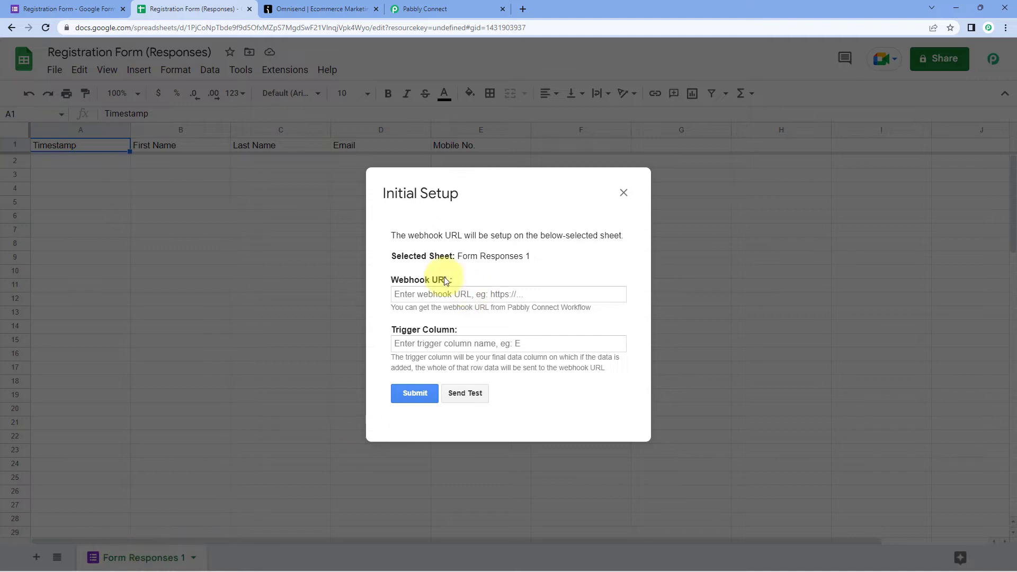
- Paste the Pabbly workflow's webhook URL into the setup dialog's Webhook URL field
left_click_drag(458, 257, 539, 256)
left_click(541, 258)
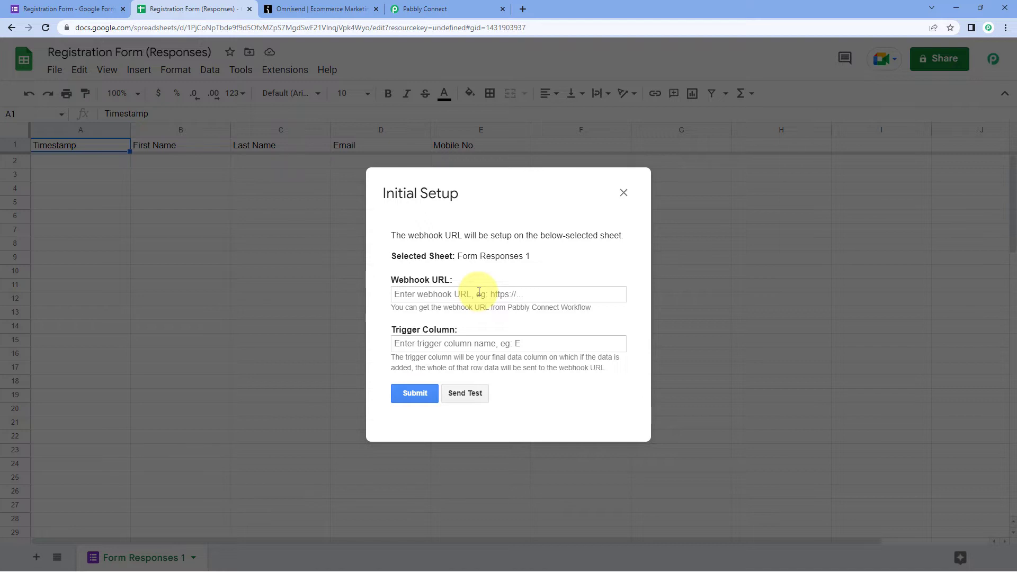
left_click(447, 9)
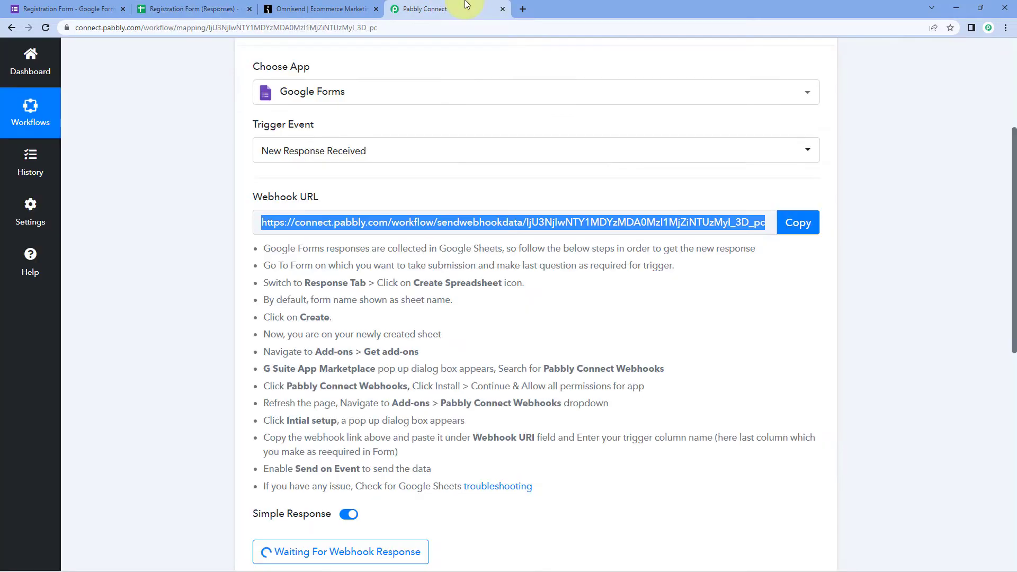
left_click(795, 222)
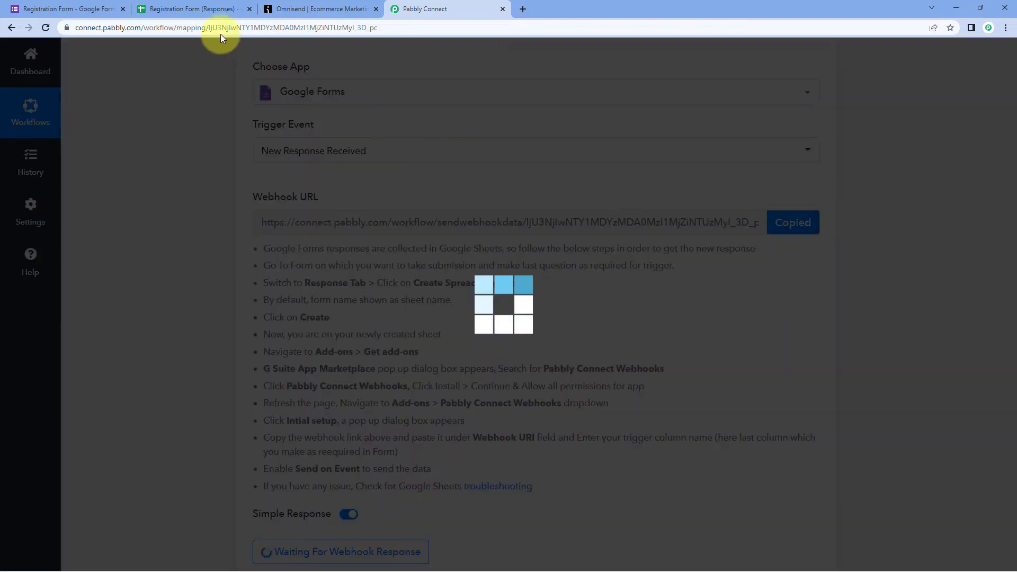
left_click(190, 9)
left_click(445, 293)
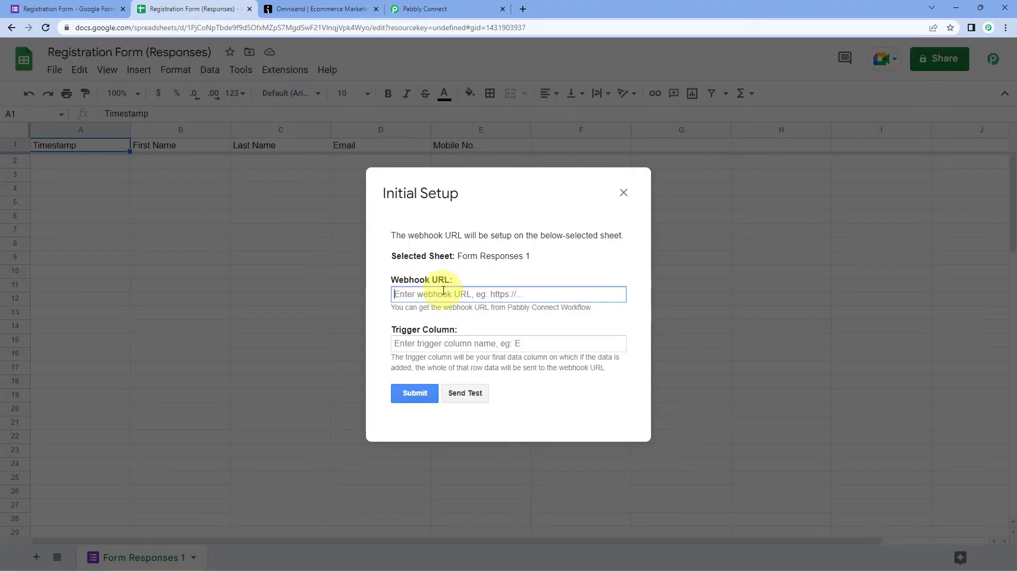
right_click(443, 293)
left_click(469, 375)
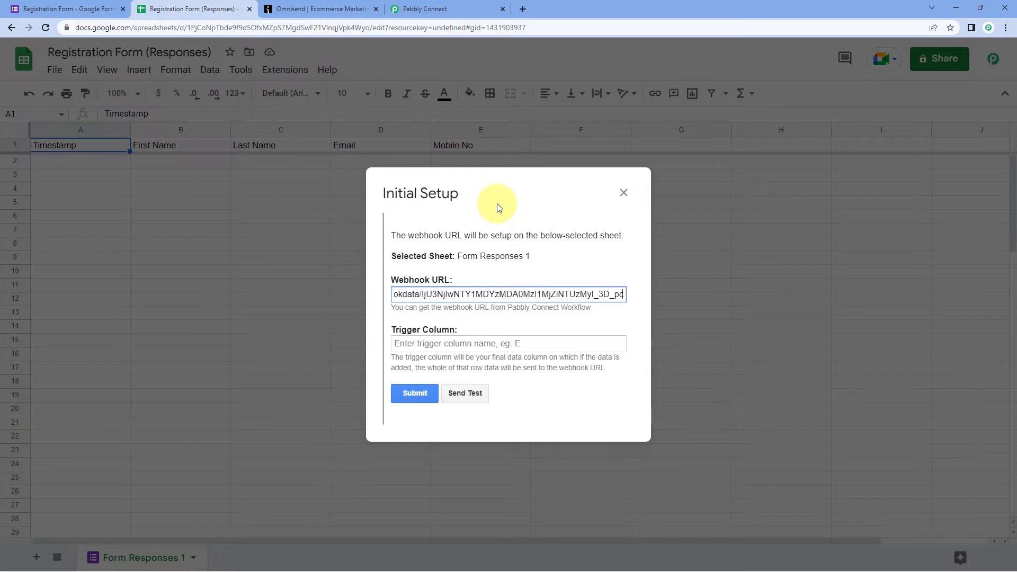
- Set the Trigger Column to E, submit the setup and close the dialog
left_click_drag(497, 205, 724, 181)
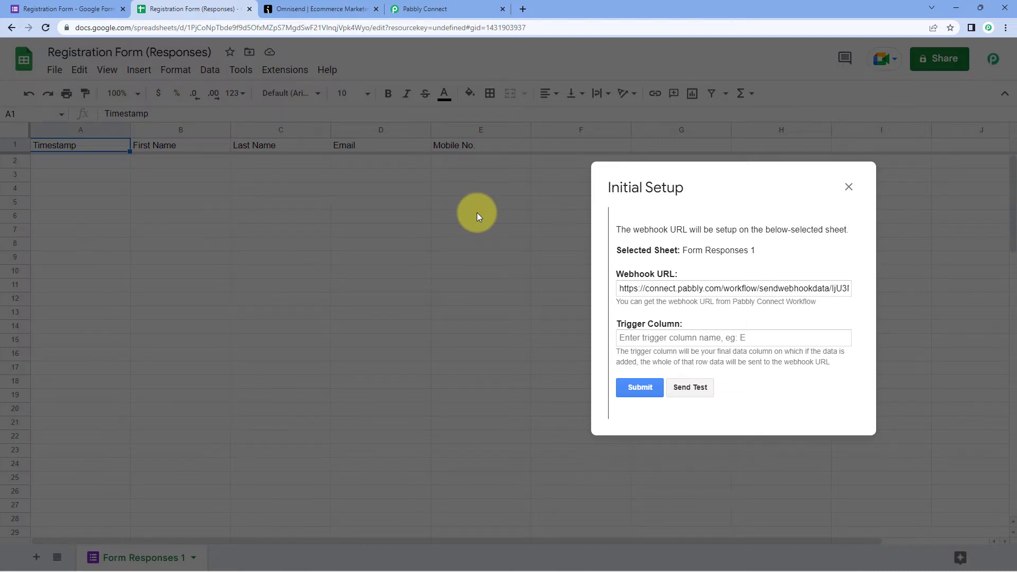
left_click_drag(710, 188, 717, 221)
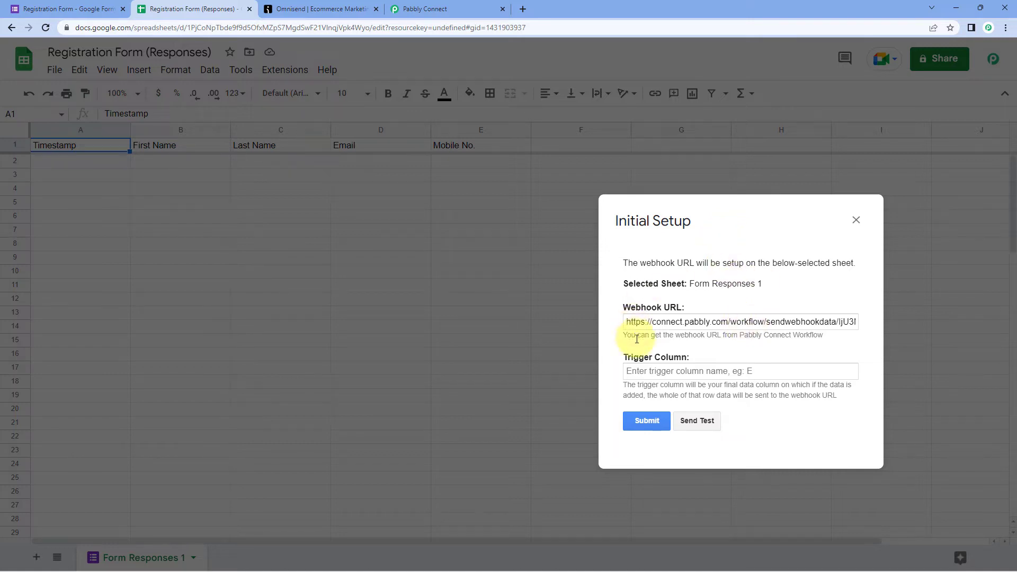
left_click(647, 369)
type("E")
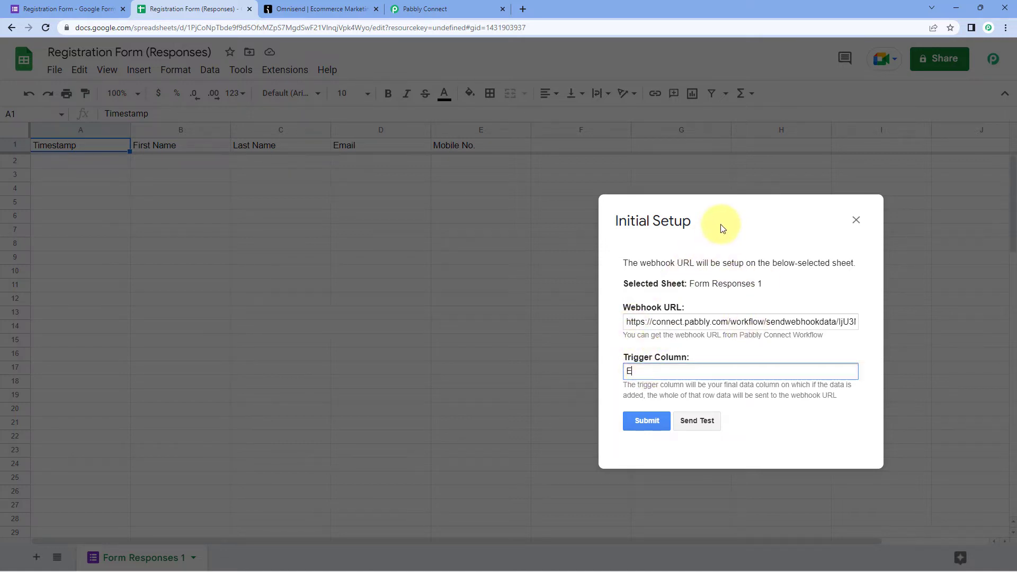
left_click_drag(722, 226, 492, 196)
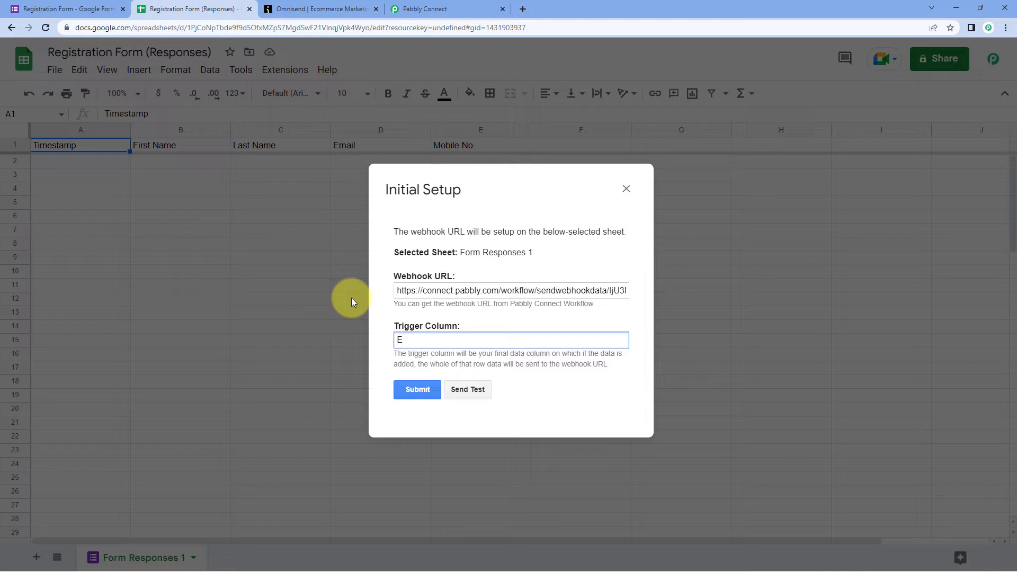
left_click(416, 395)
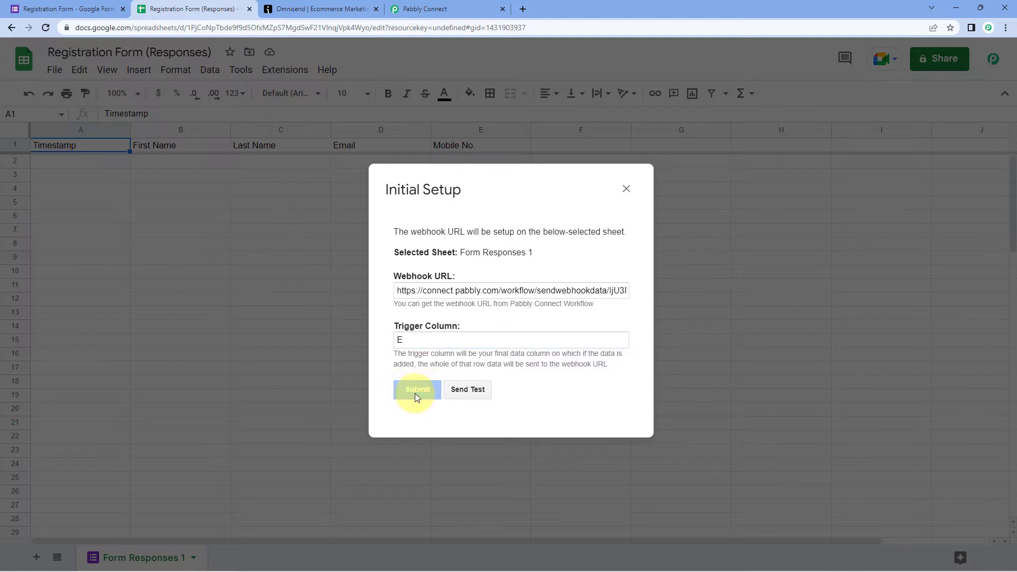
scroll(422, 379, "down", 1)
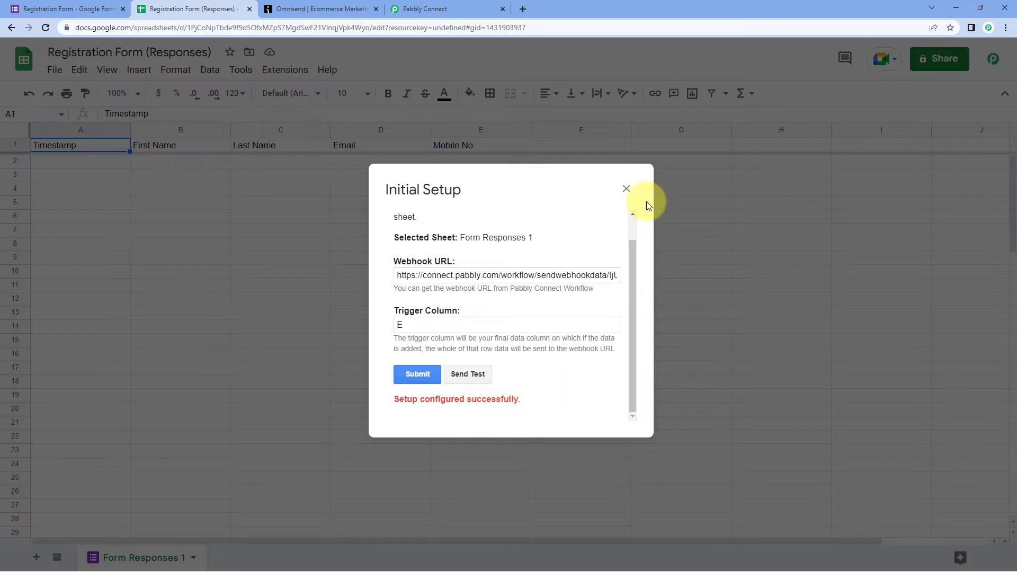
left_click(627, 191)
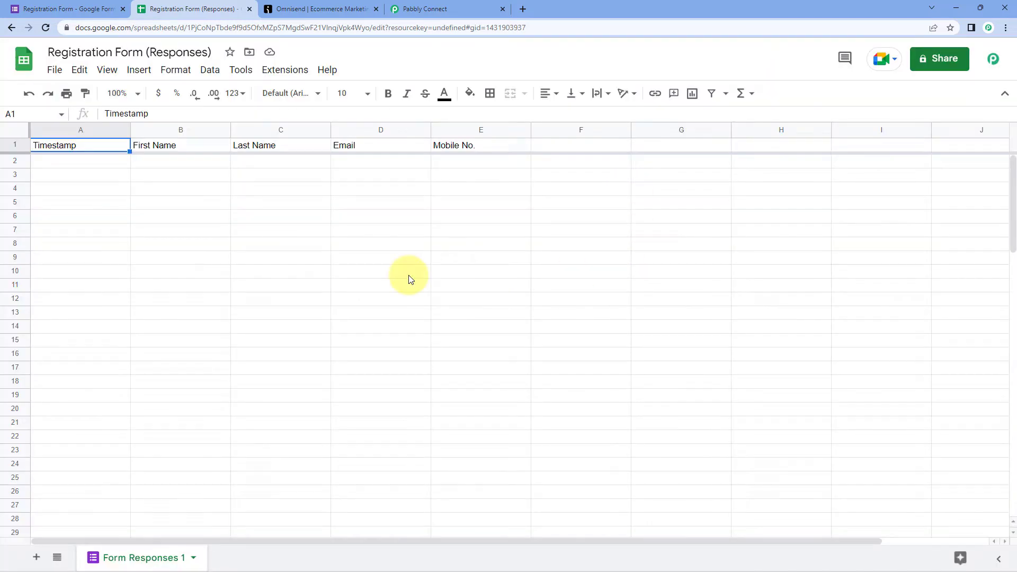
left_click(281, 70)
- Run Pabbly Connect Webhooks' Send On Event from the Extensions menu
mouse_move(296, 241)
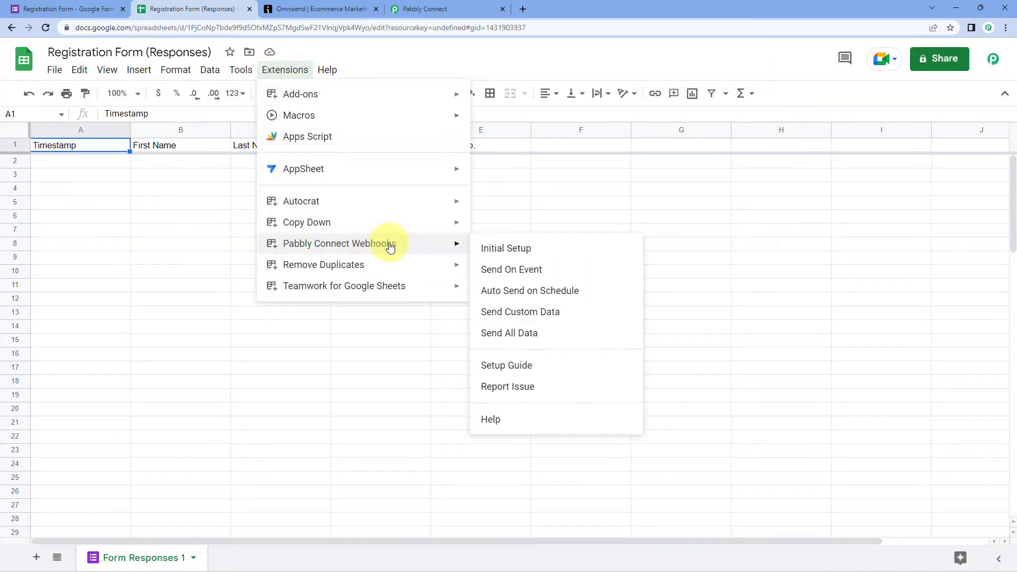
left_click(483, 275)
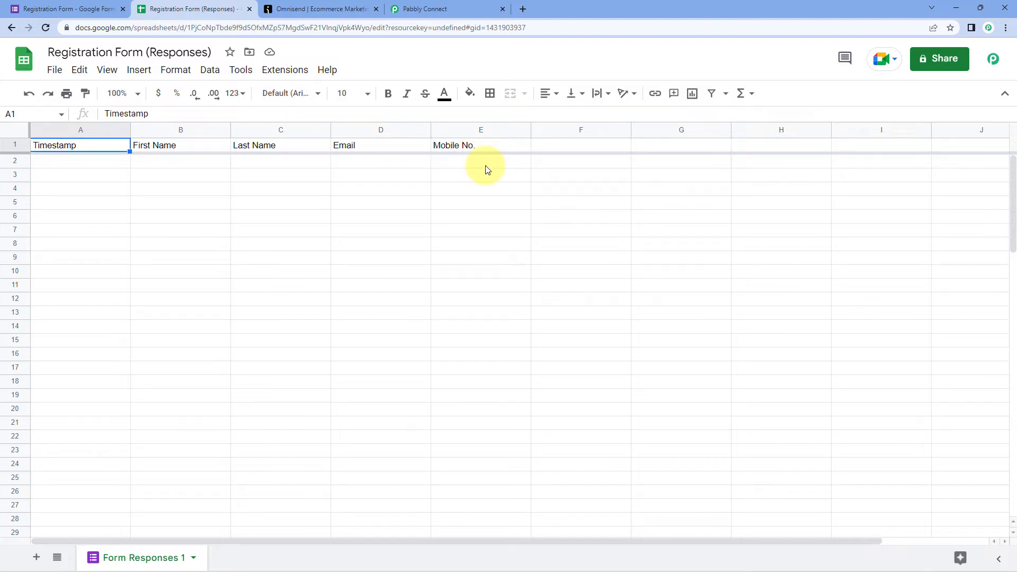
- Confirm in Pabbly Connect that the trigger is still waiting for a webhook response
left_click(460, 8)
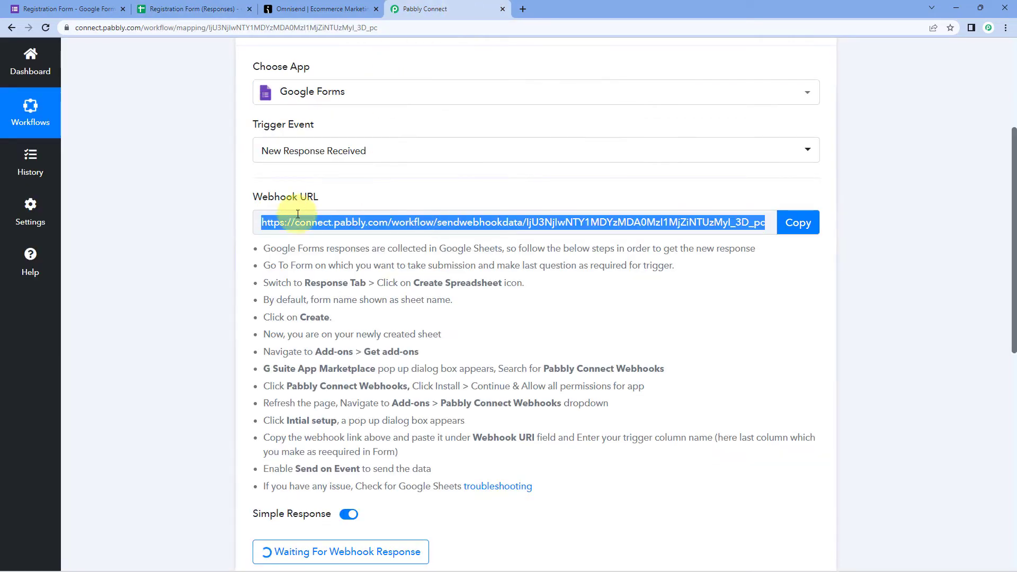
scroll(202, 275, "down", 1)
left_click(201, 276)
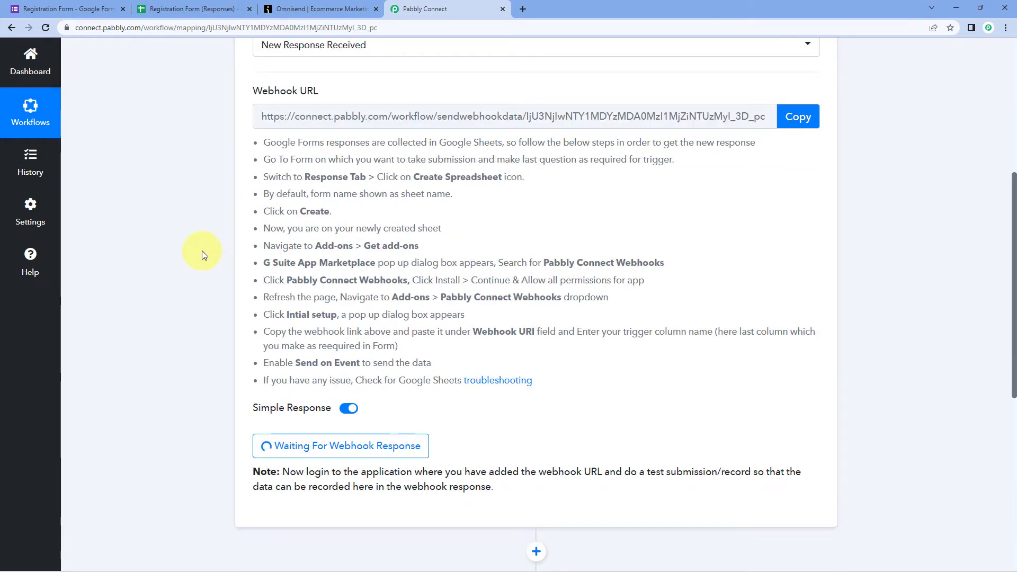
- Show the Registration Form's Questions tab in the Google Forms editor
left_click(93, 10)
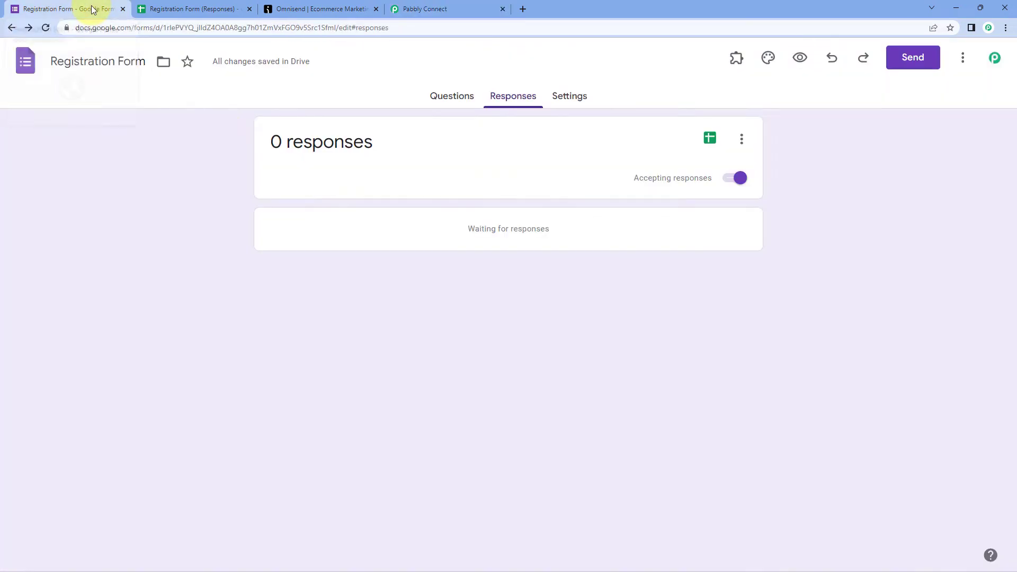
left_click(473, 95)
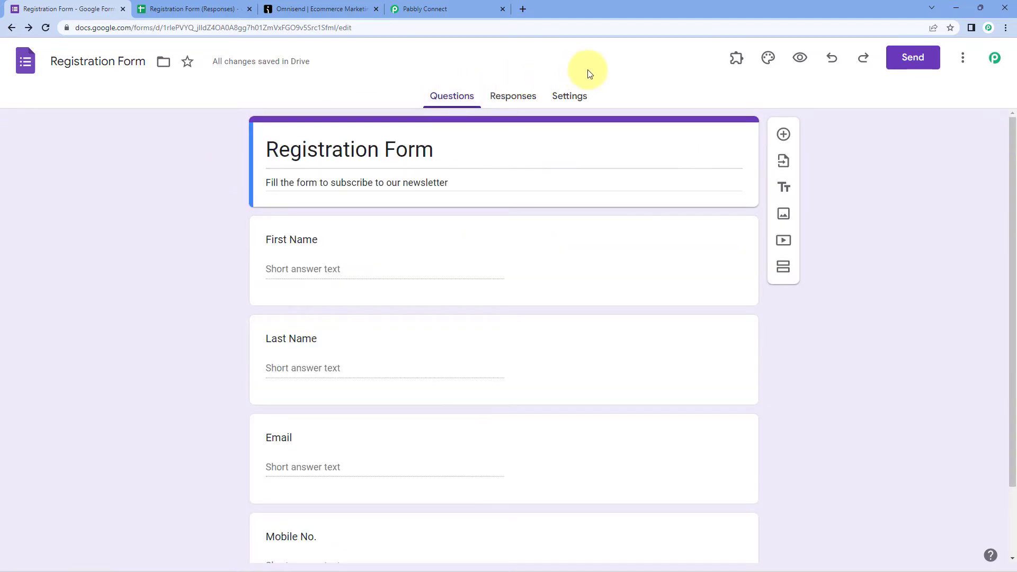
left_click(477, 9)
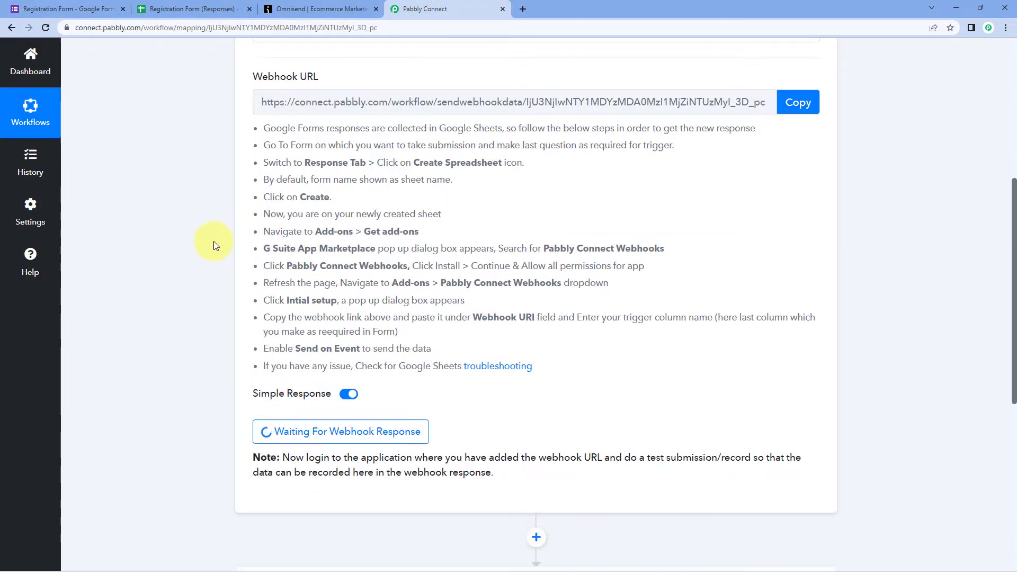
scroll(214, 241, "down", 3)
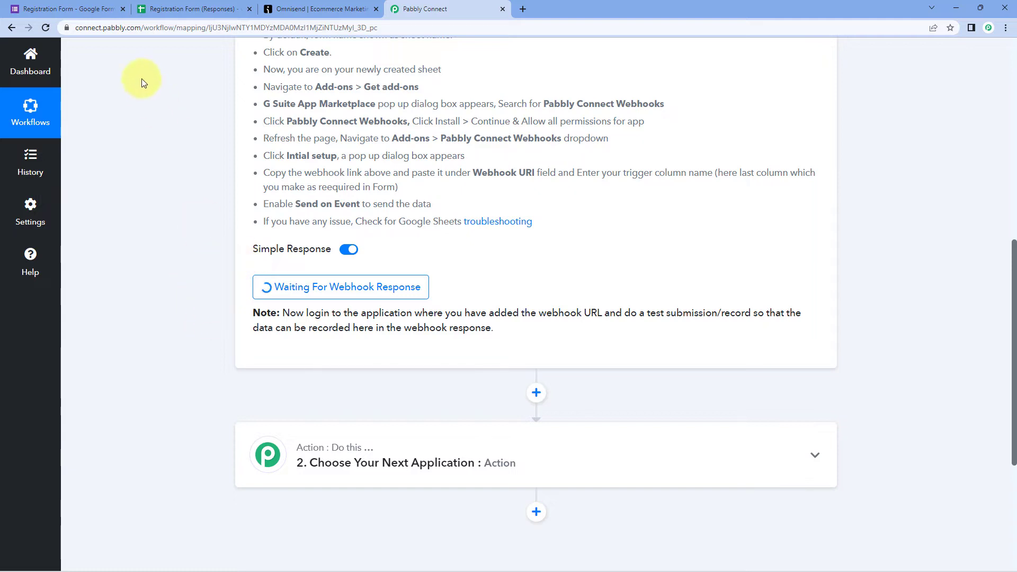
left_click(85, 8)
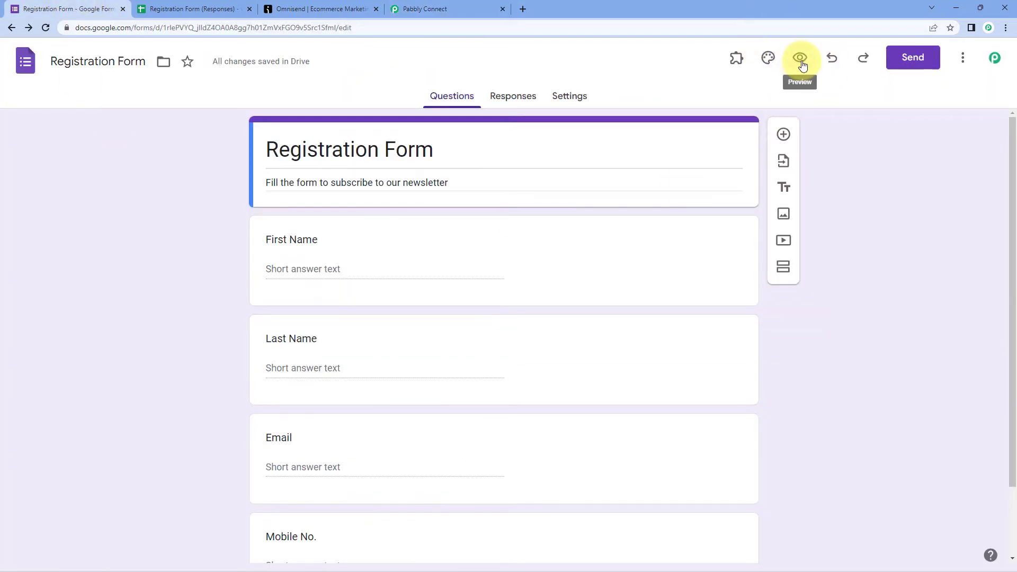
- Preview the live registration form and enter 'Demo' as first name and 'User' as last name
left_click(801, 59)
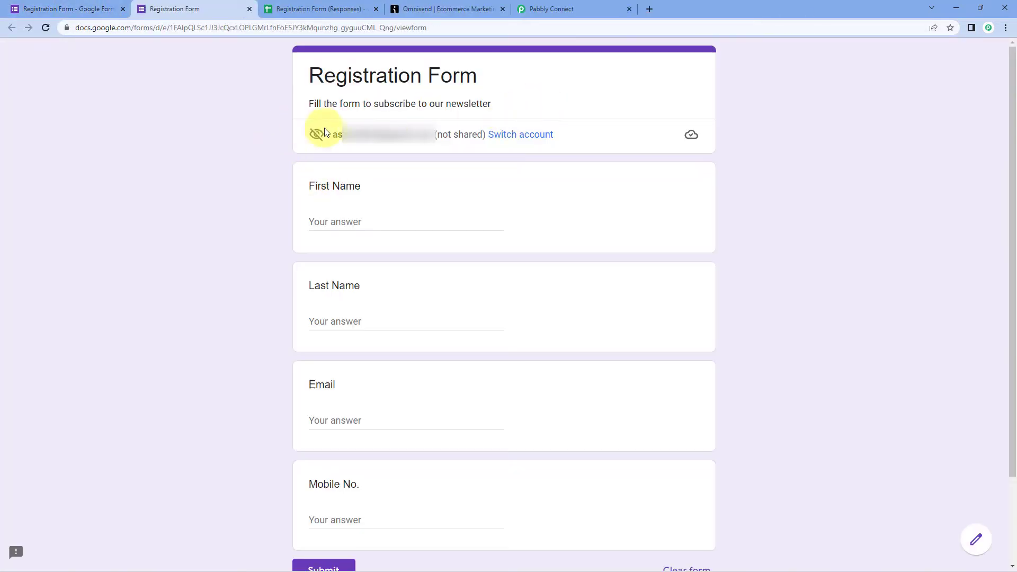
left_click(389, 221)
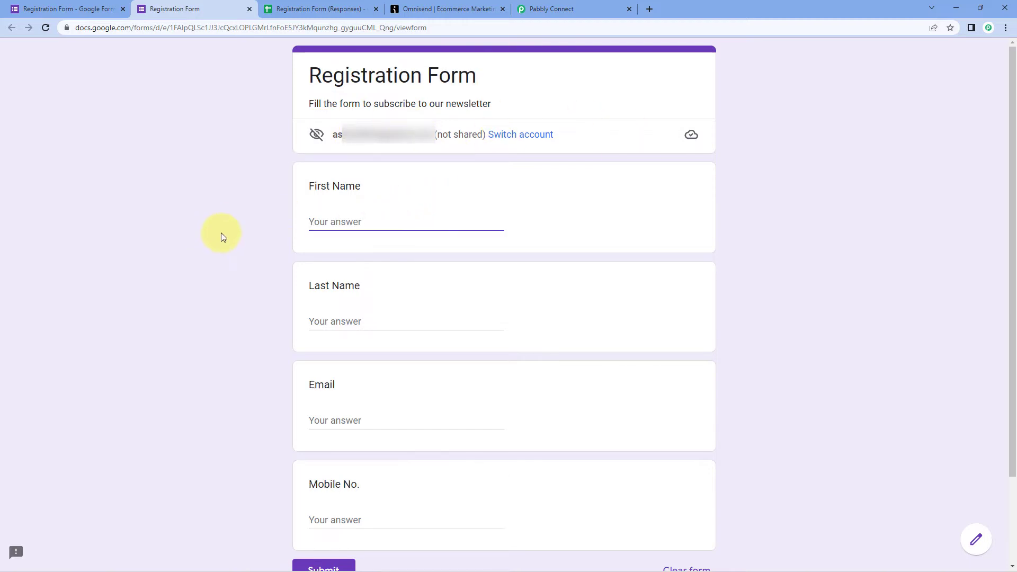
type("Dem")
key("BackSpace")
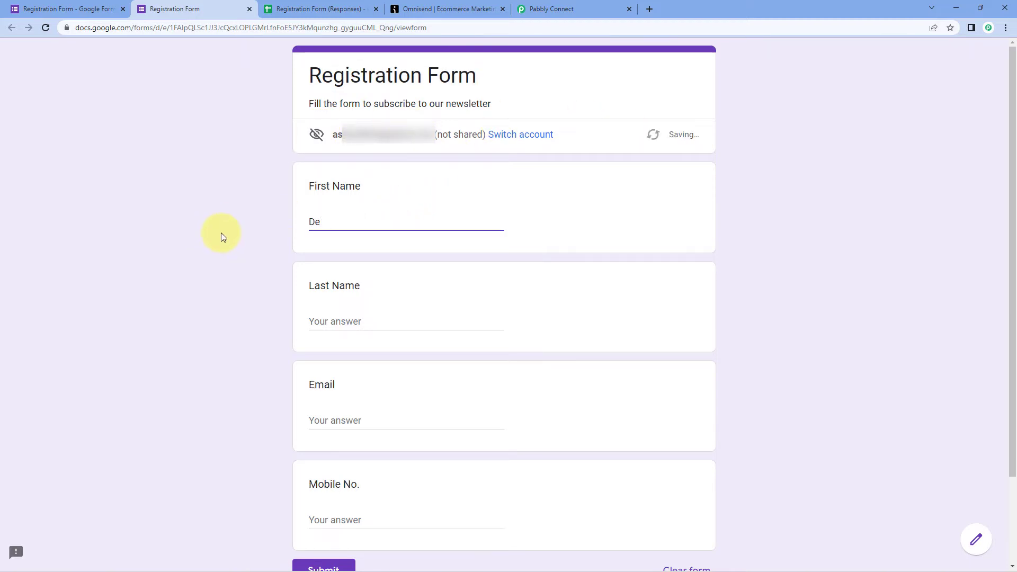
type("mo")
key("Tab")
type("User")
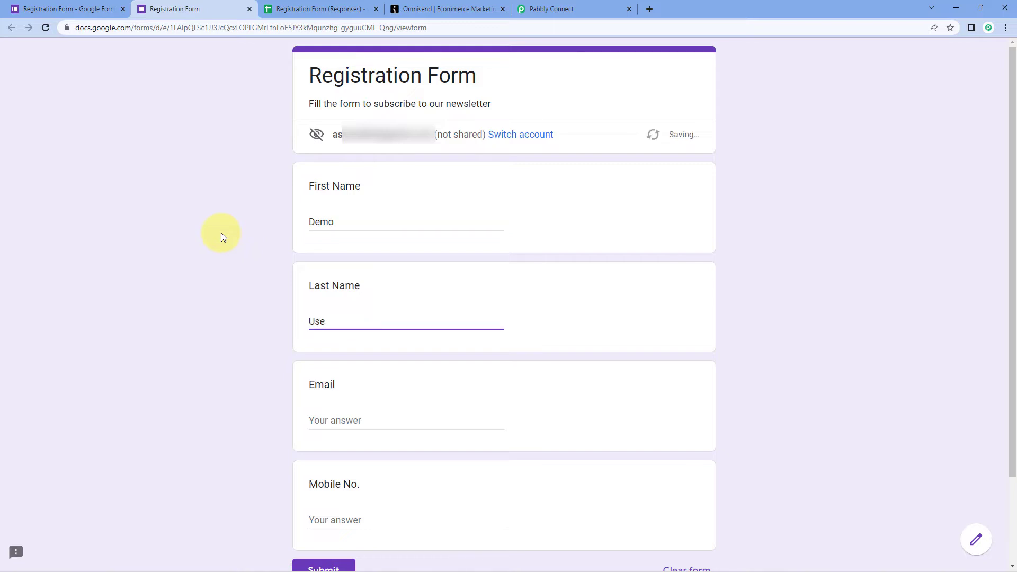
- Enter the test e-mail address and mobile number, submit, and check the new responses row
key("Tab")
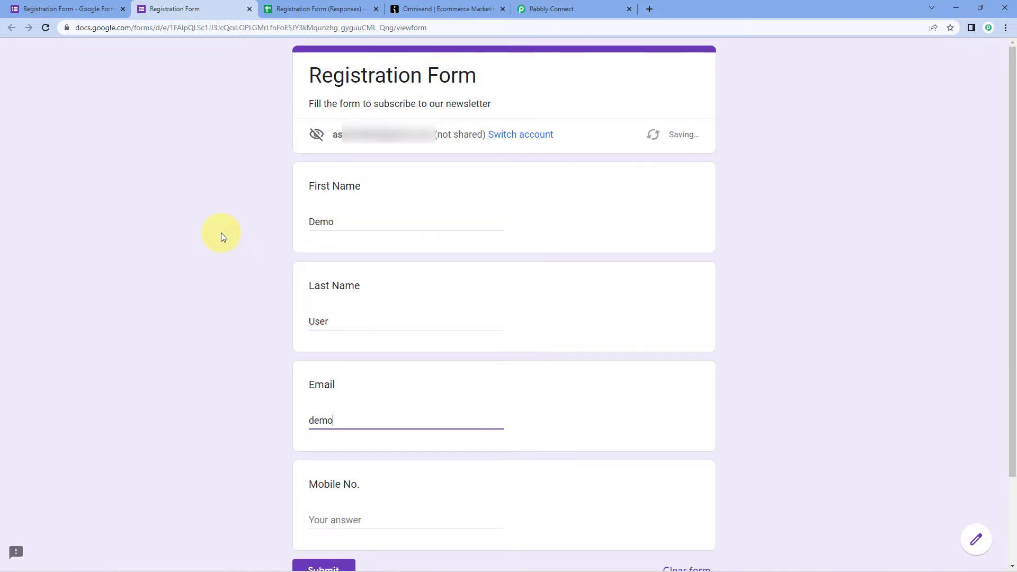
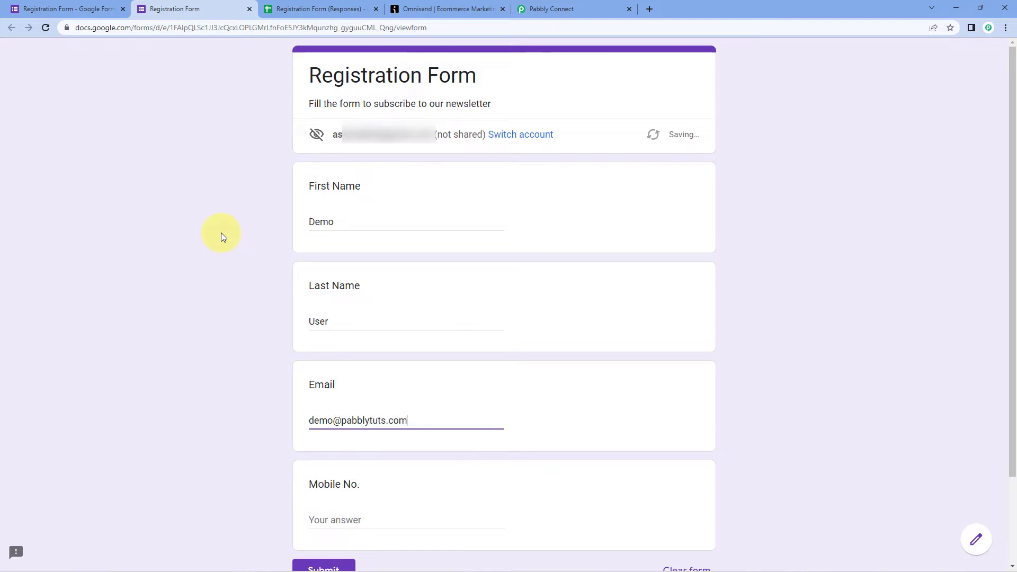
scroll(246, 353, "down", 2)
left_click(329, 410)
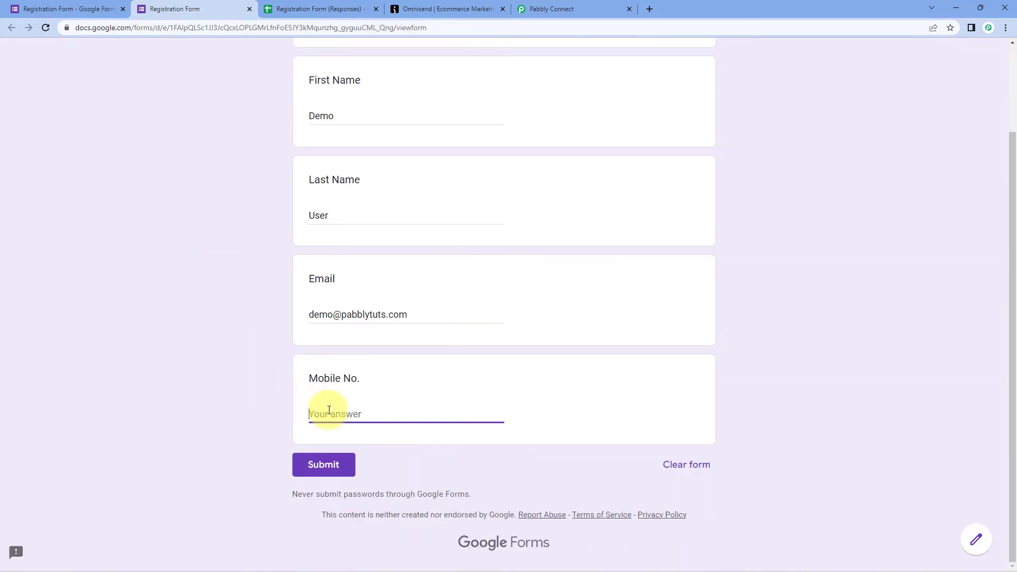
type("10")
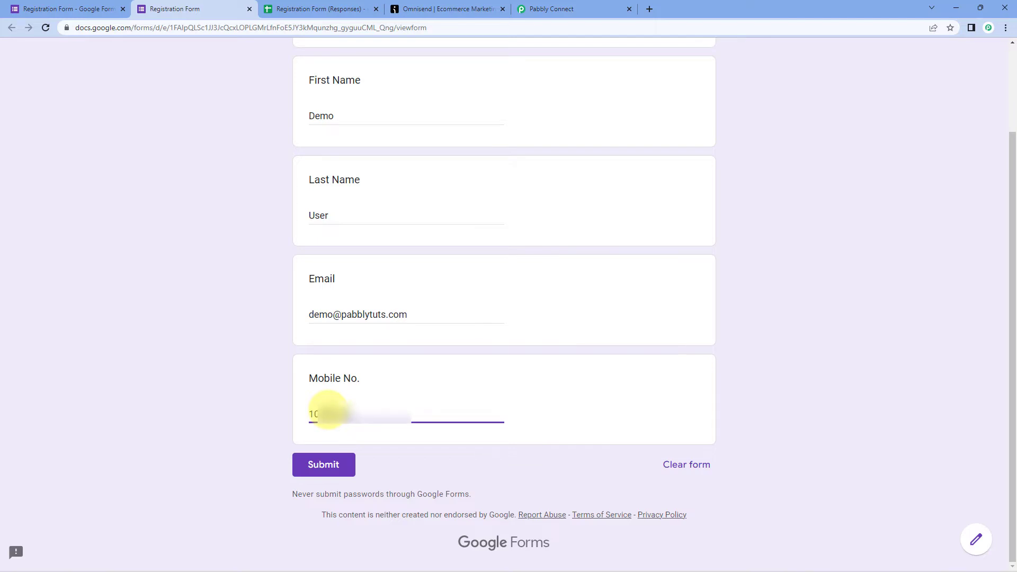
left_click(333, 470)
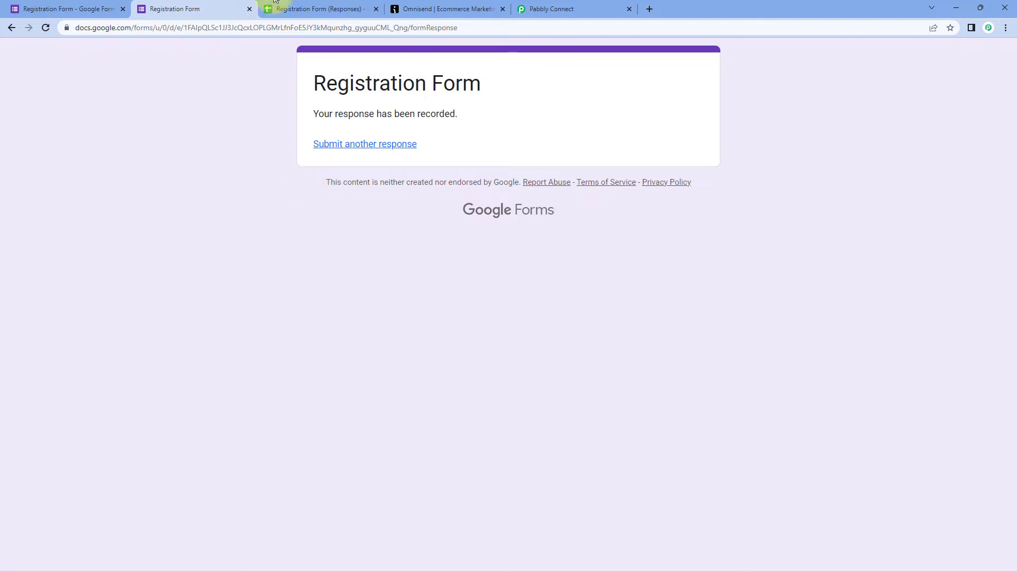
left_click(324, 8)
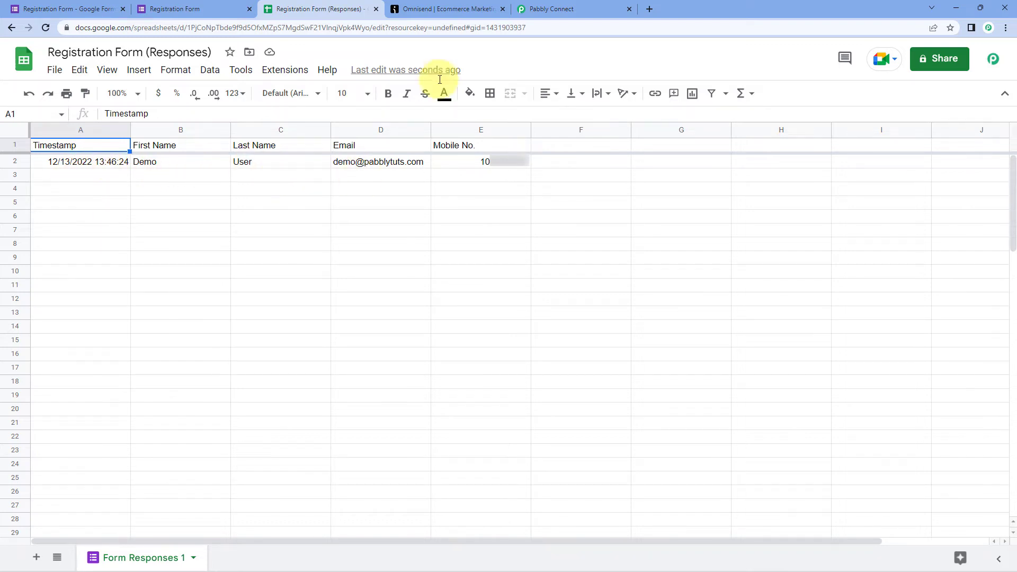
- Back in Pabbly Connect, scroll through the trigger's captured Google Forms response
left_click(551, 9)
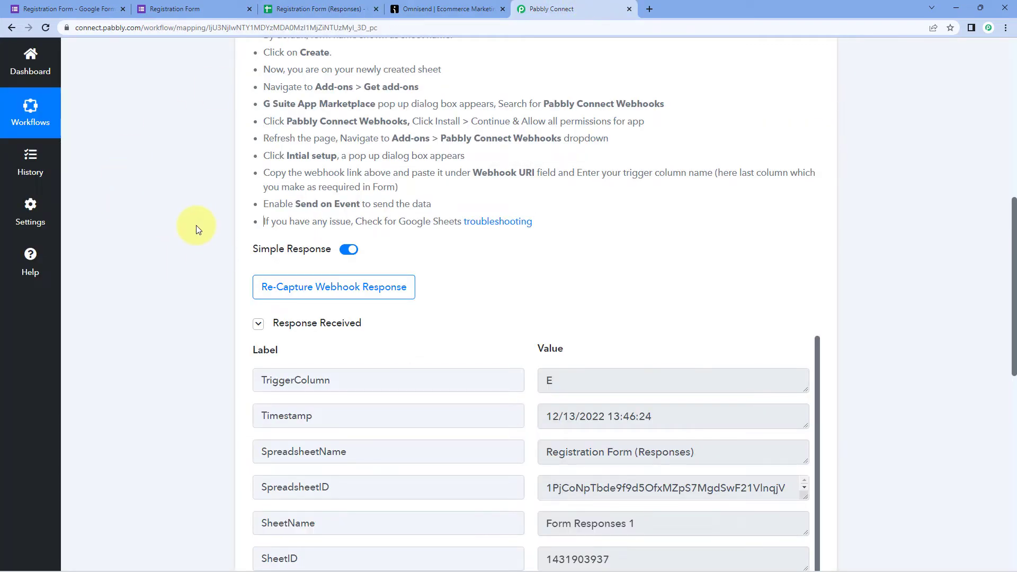
scroll(196, 227, "down", 3)
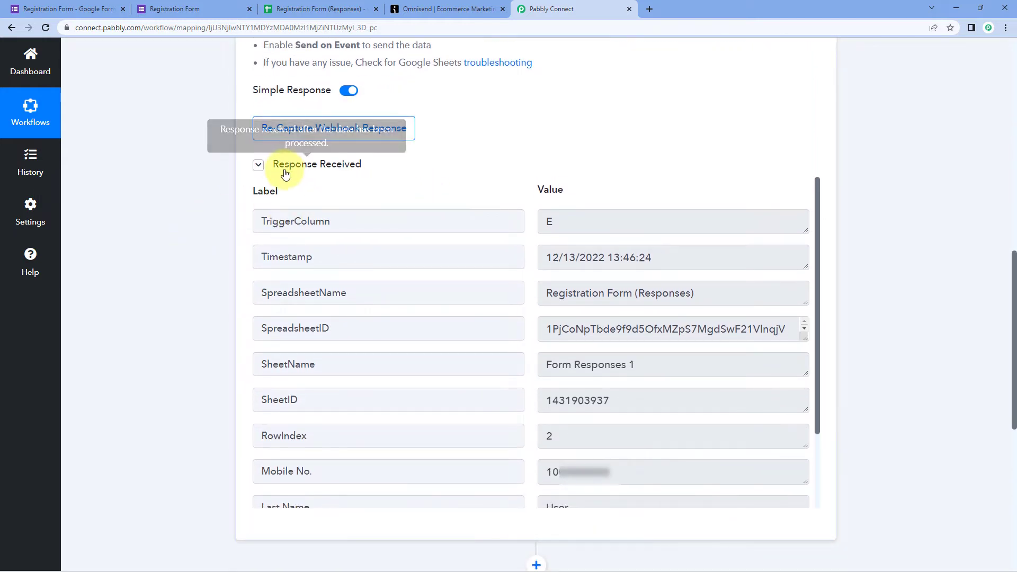
left_click_drag(279, 165, 453, 168)
left_click(453, 169)
scroll(536, 224, "down", 1)
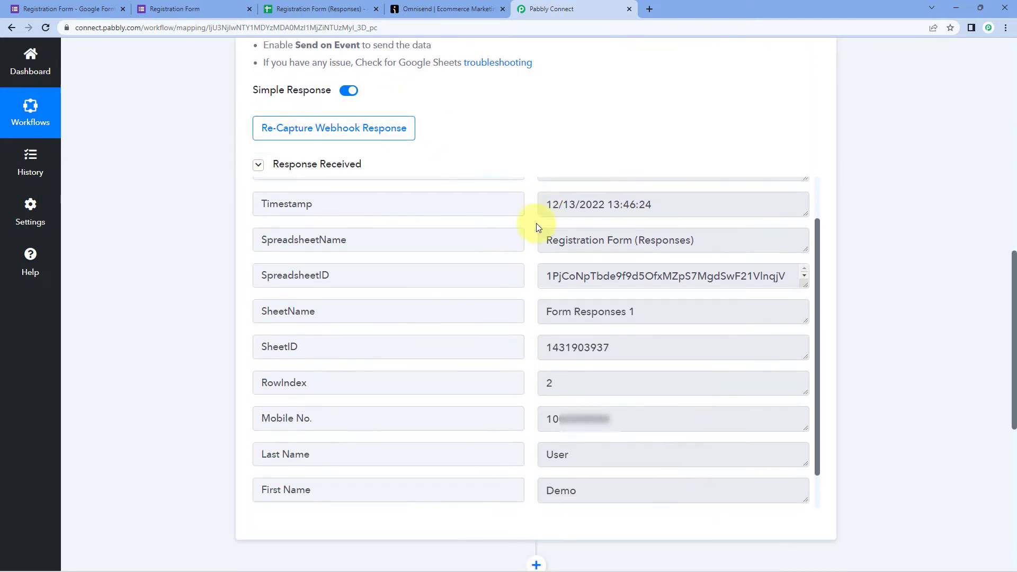
scroll(534, 227, "up", 1)
scroll(530, 162, "down", 1)
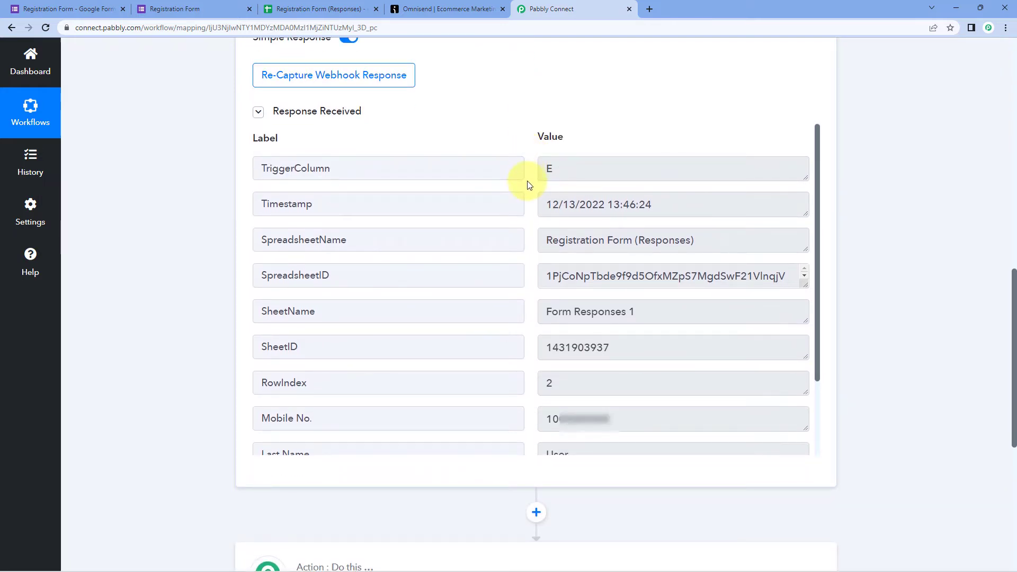
scroll(526, 184, "down", 2)
scroll(527, 184, "up", 1)
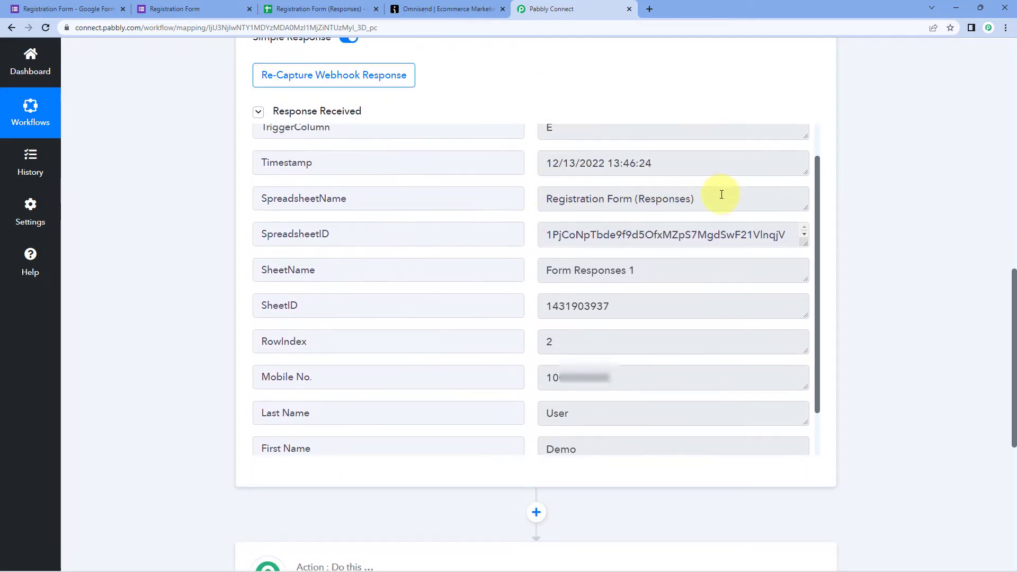
left_click_drag(717, 196, 534, 201)
left_click(523, 204)
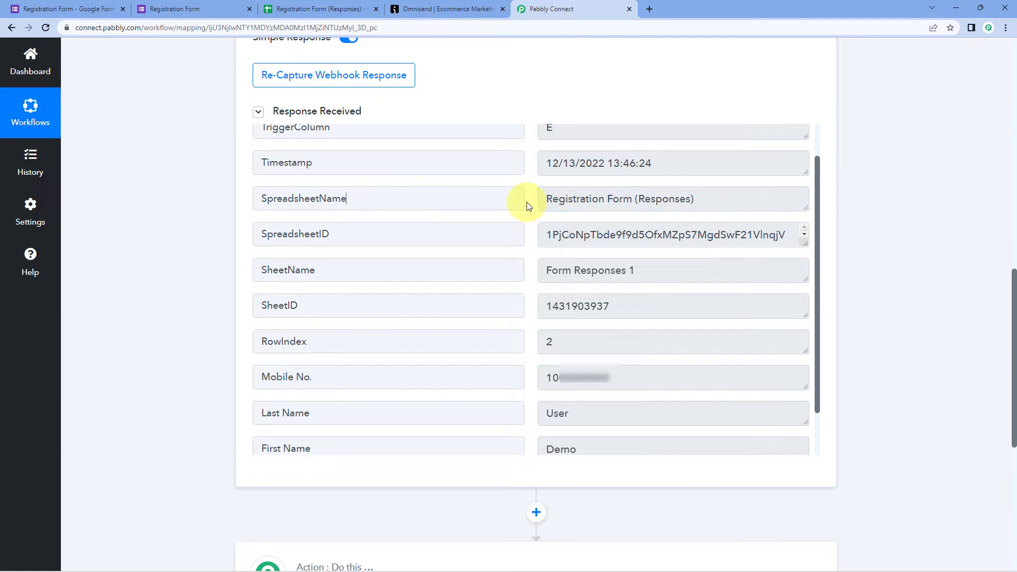
scroll(527, 206, "down", 1)
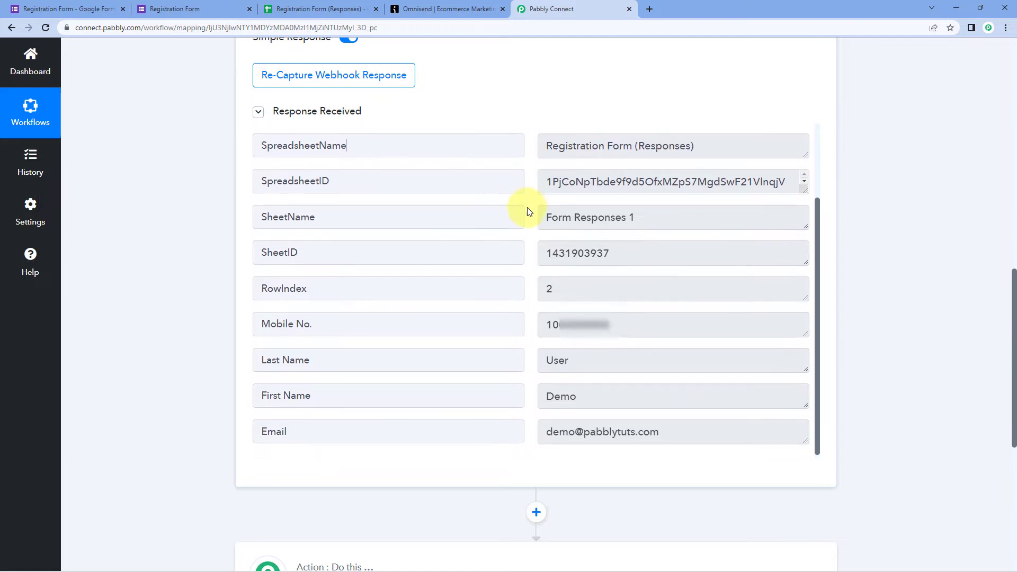
scroll(528, 212, "down", 1)
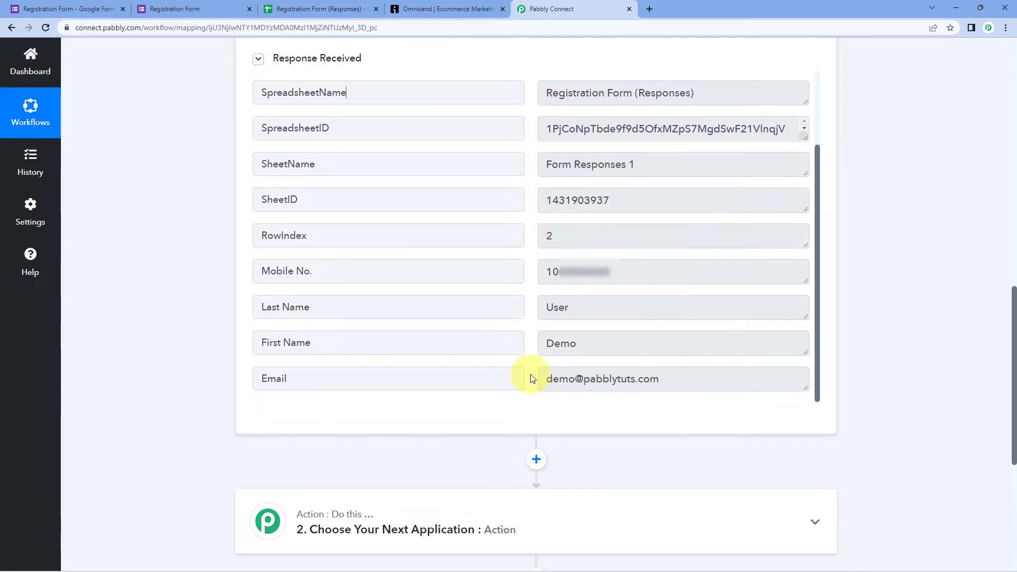
- Check the captured first name, last name, email, mobile number and timestamp values
left_click(609, 345)
left_click(595, 315)
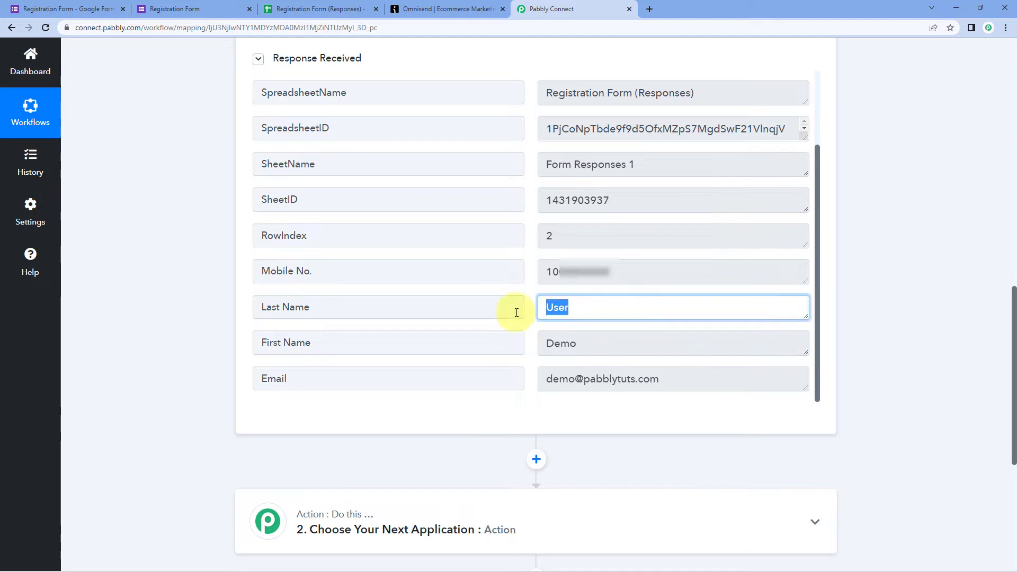
left_click_drag(663, 379, 527, 382)
left_click(550, 272)
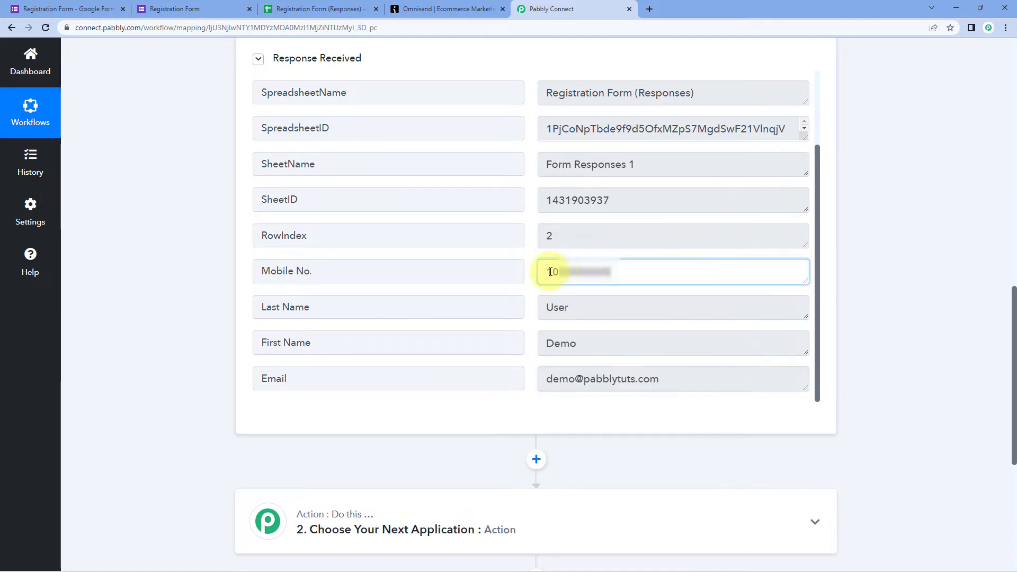
left_click(220, 262)
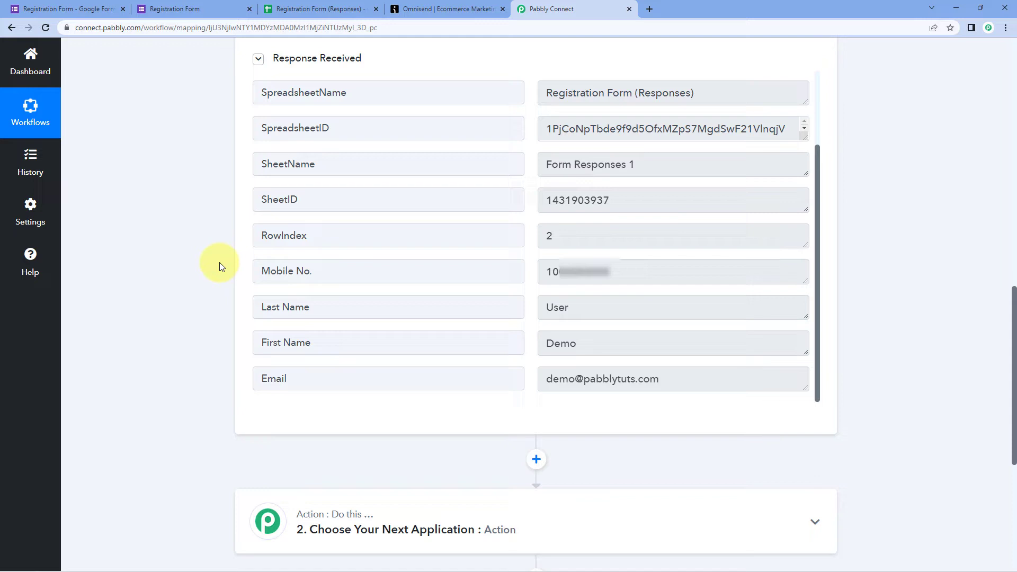
scroll(516, 249, "up", 3)
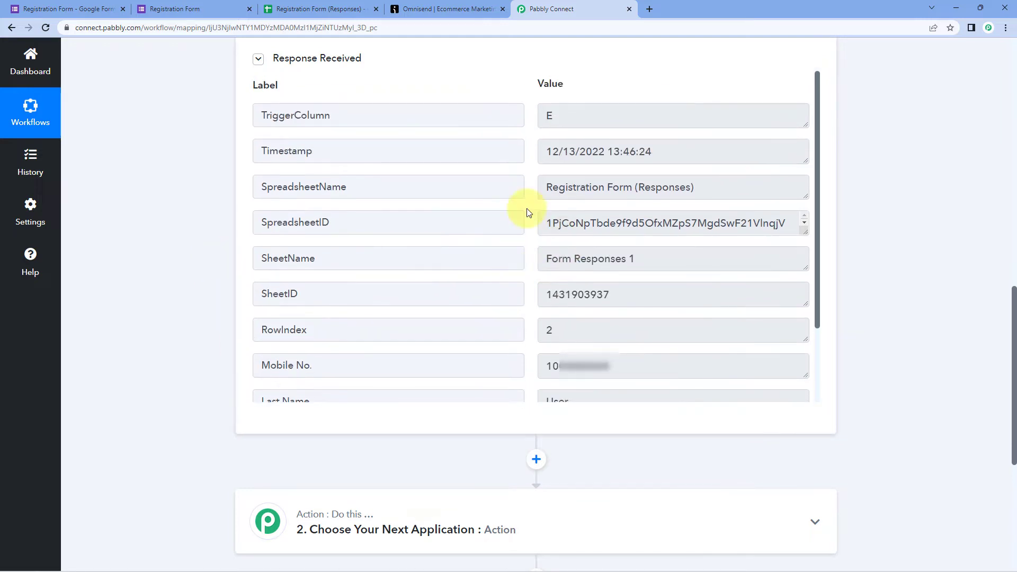
left_click_drag(547, 152, 684, 157)
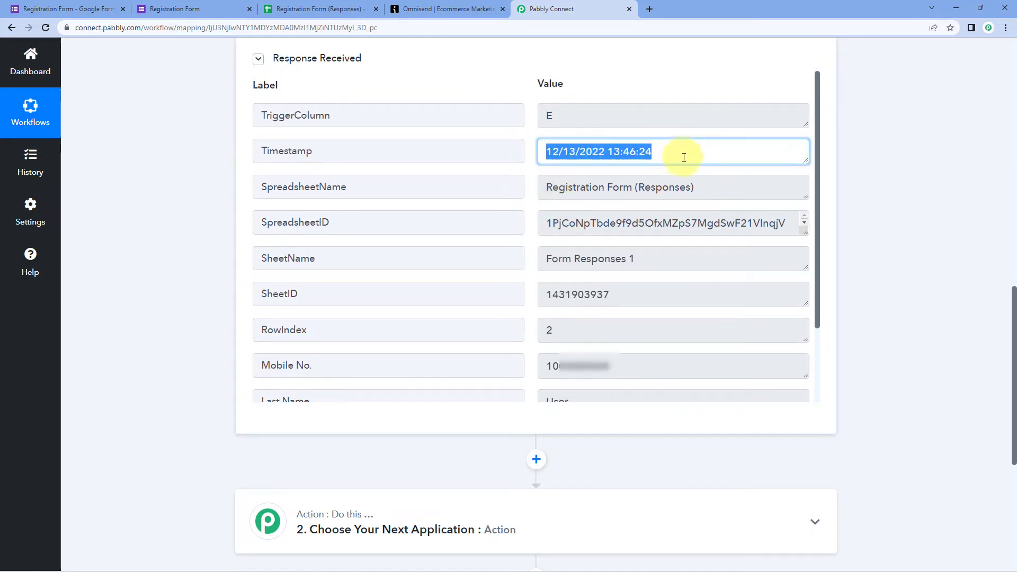
left_click(684, 157)
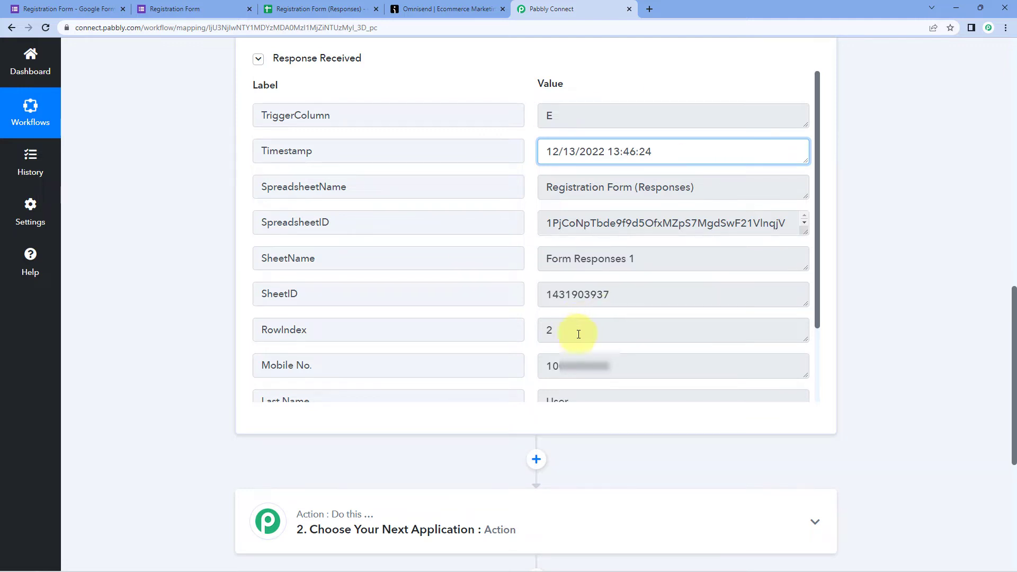
scroll(530, 304, "down", 2)
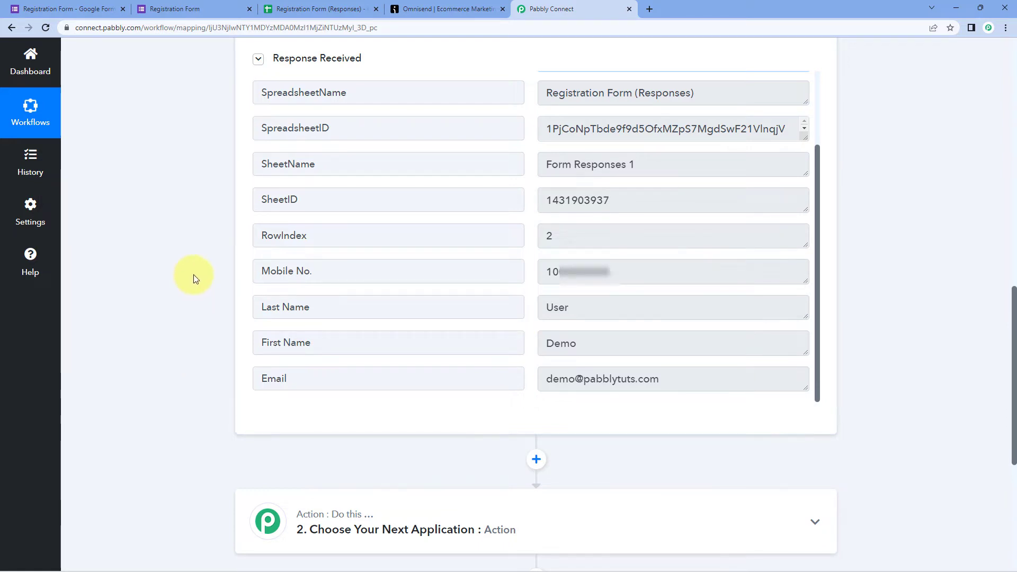
scroll(193, 274, "down", 5)
- Set the second step to Omnisend with the Create Subscriber action event, searching 'Omni'
left_click(445, 212)
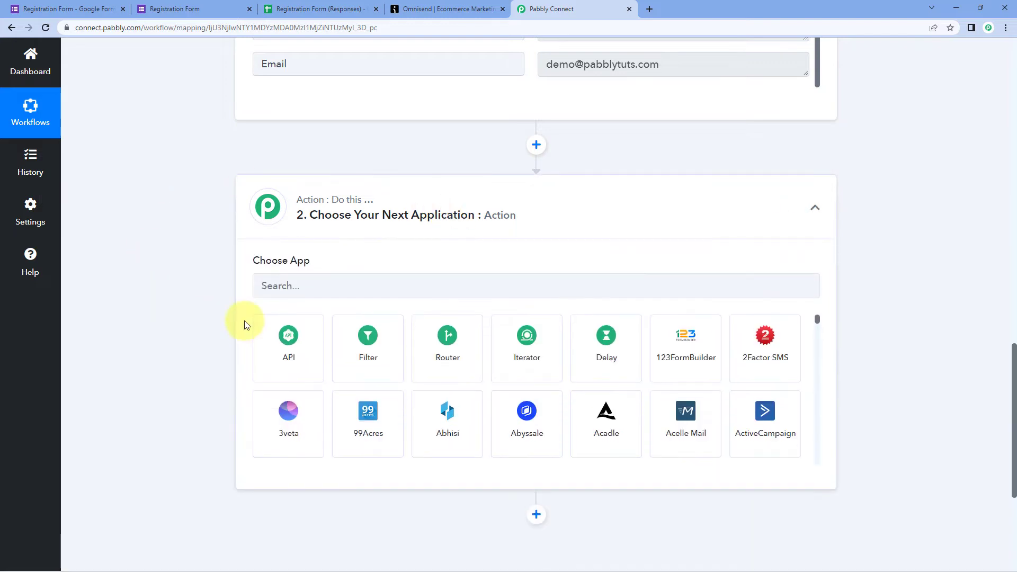
left_click(307, 286)
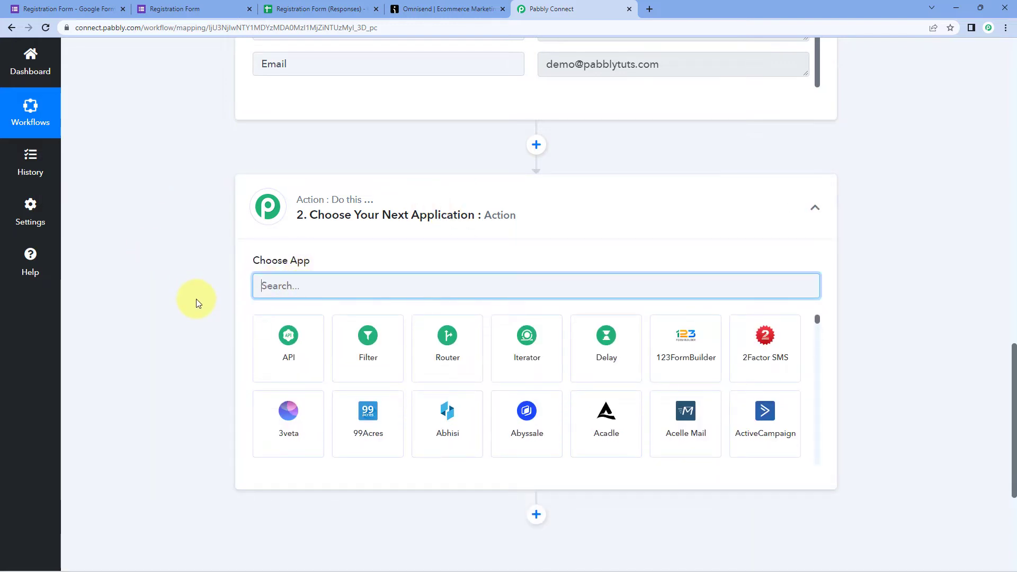
type("Omni")
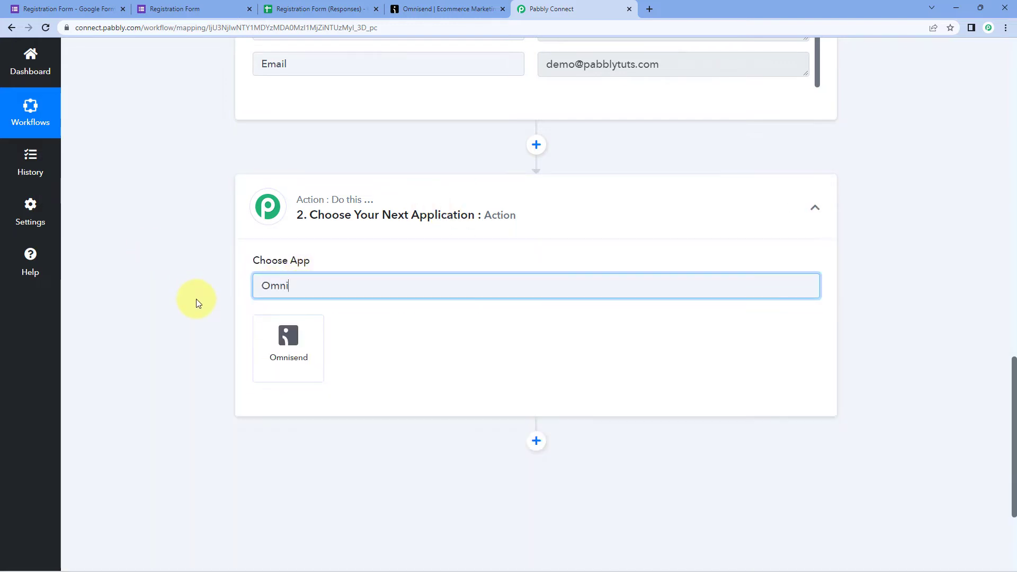
left_click(272, 344)
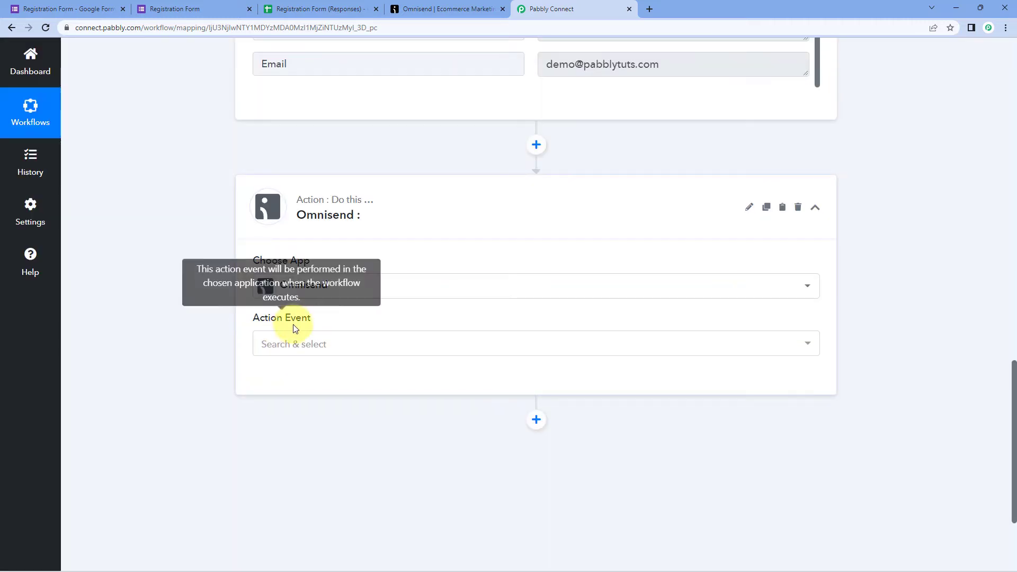
scroll(175, 347, "down", 2)
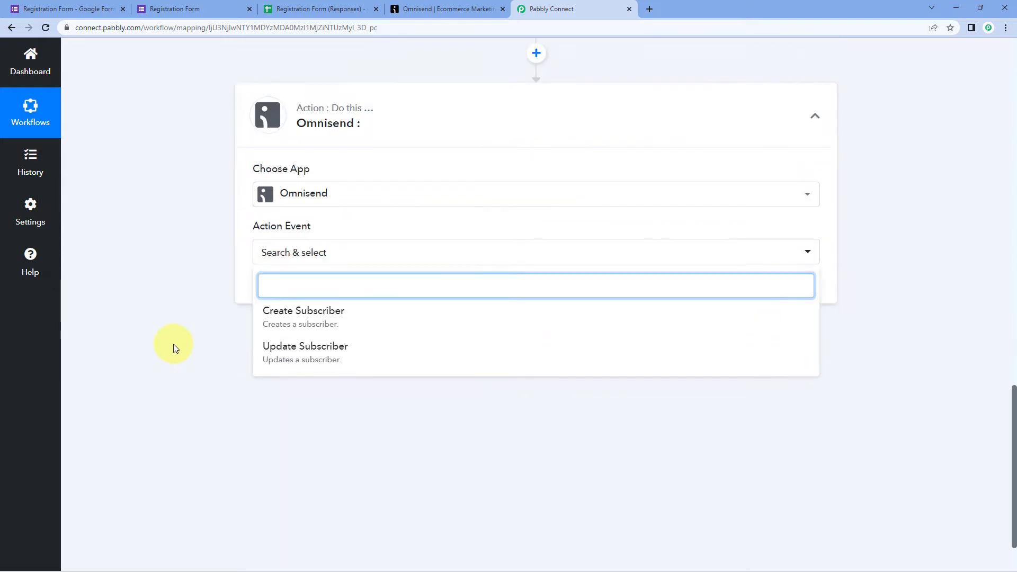
left_click(354, 305)
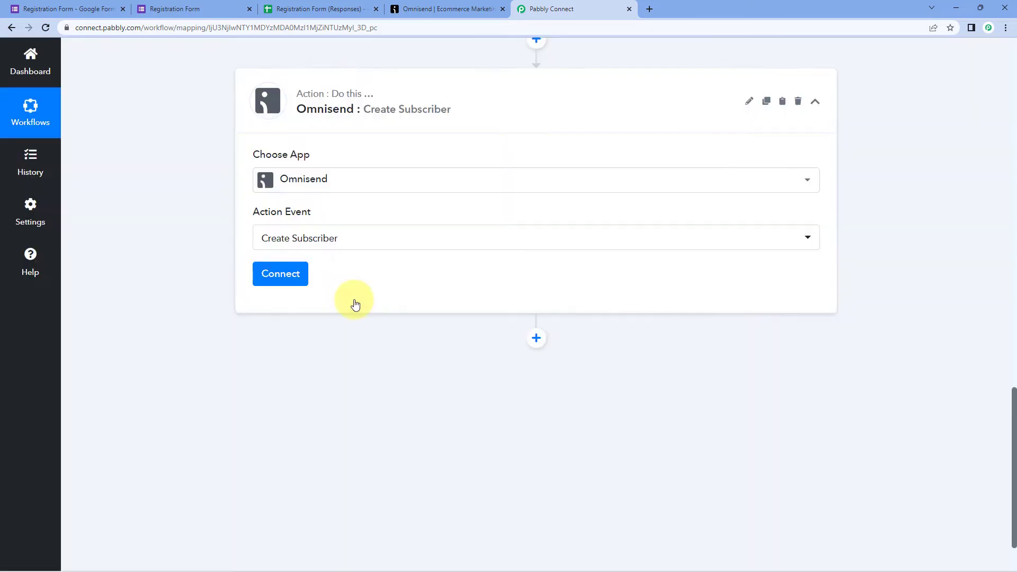
left_click(303, 279)
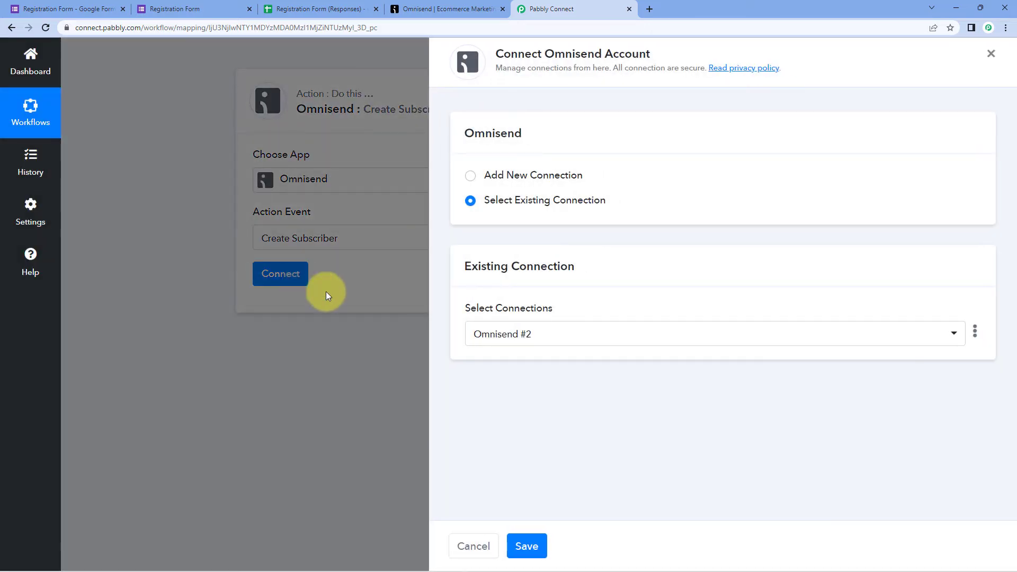
- Choose Add New Connection so the Omnisend #3 connection awaits an API key from Omnisend
left_click(470, 176)
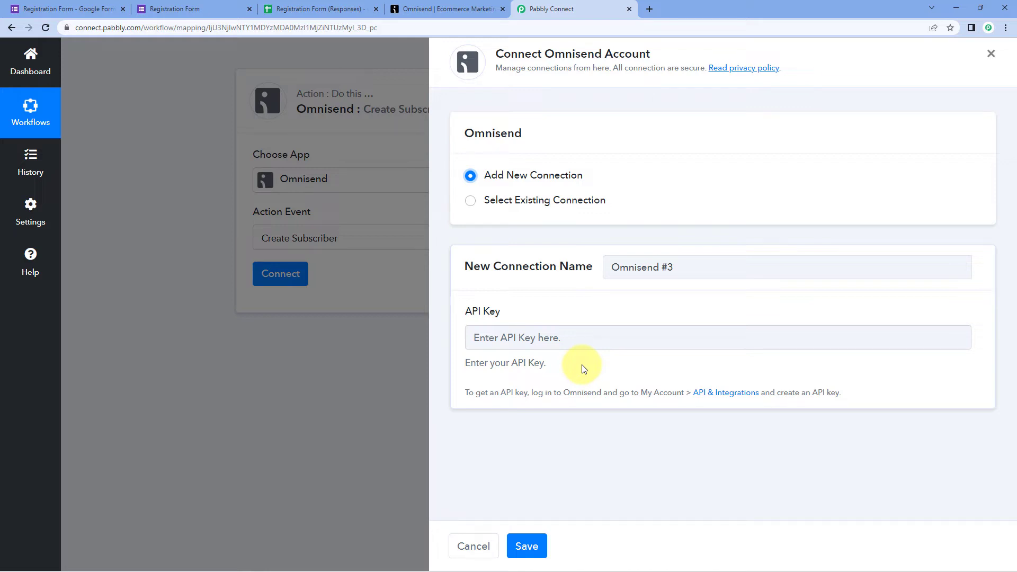
left_click(454, 9)
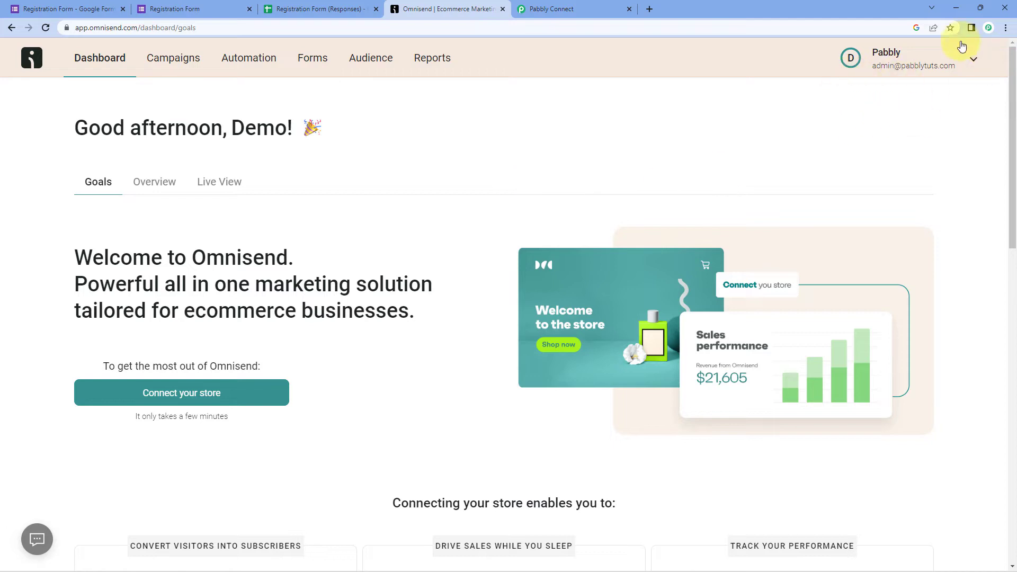
- Open Omnisend Store settings, review the Test and Pabbly API keys, and start a new key
left_click(941, 66)
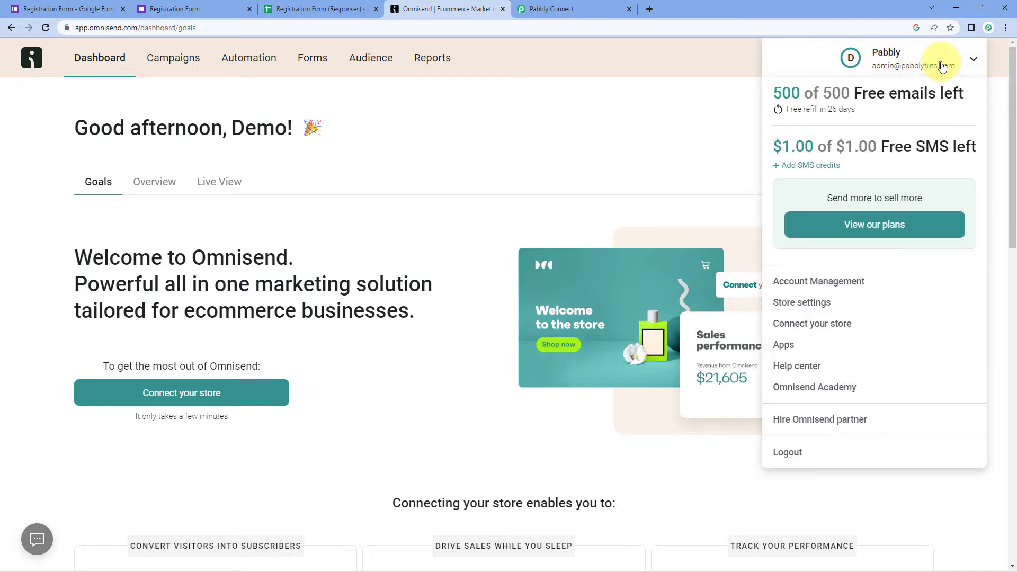
left_click(835, 307)
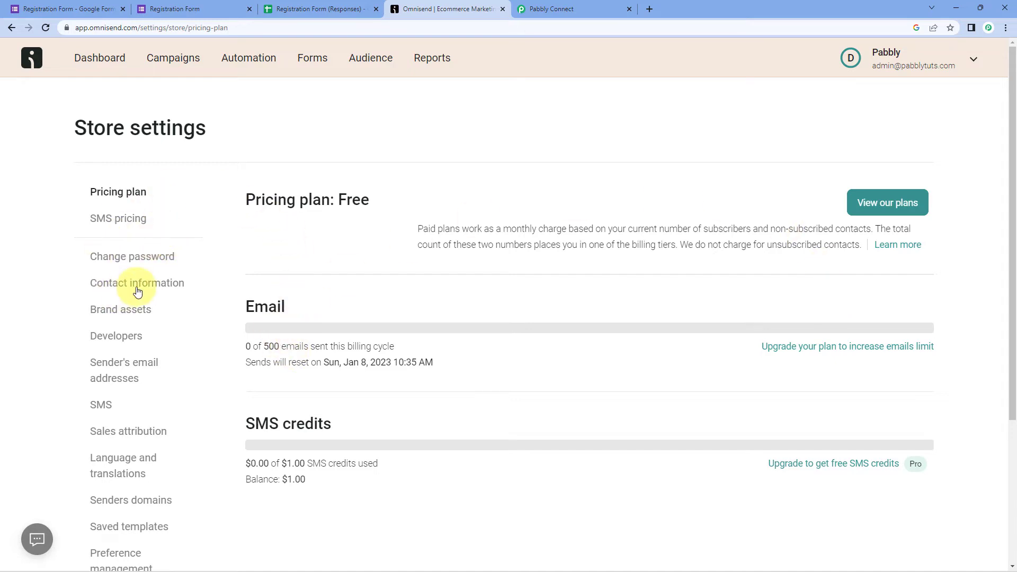
scroll(136, 291, "down", 4)
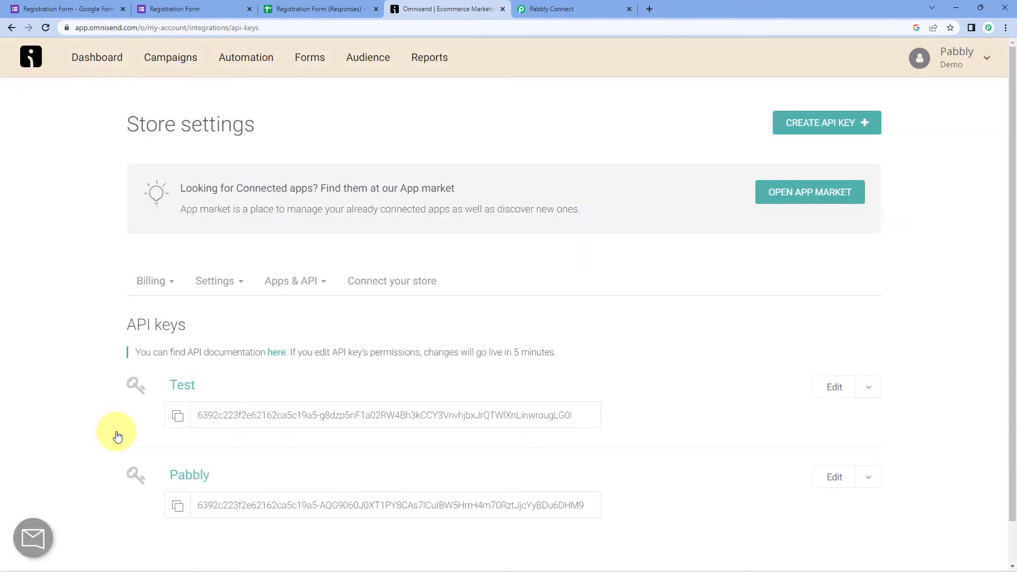
scroll(274, 335, "down", 1)
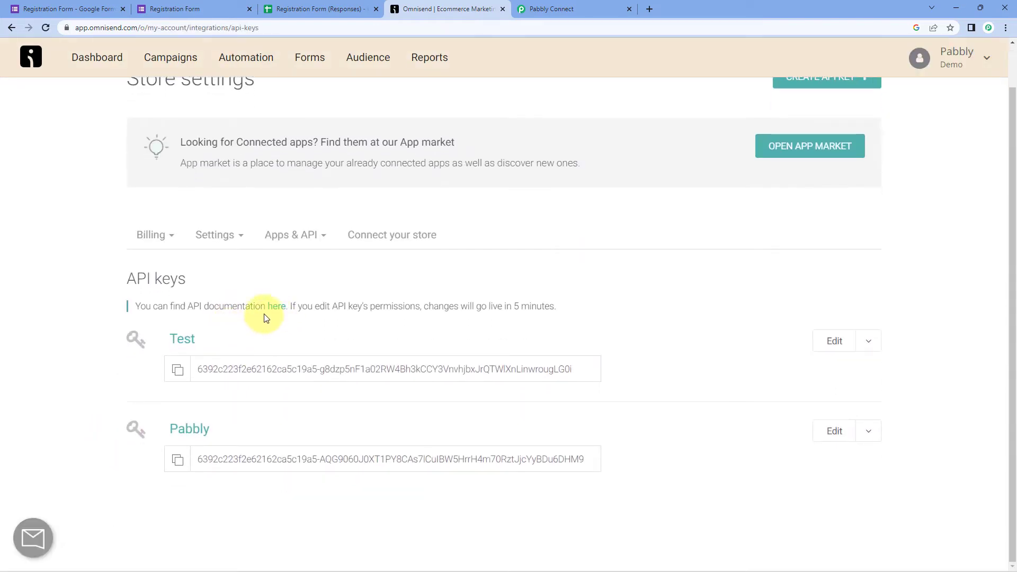
scroll(466, 297, "up", 1)
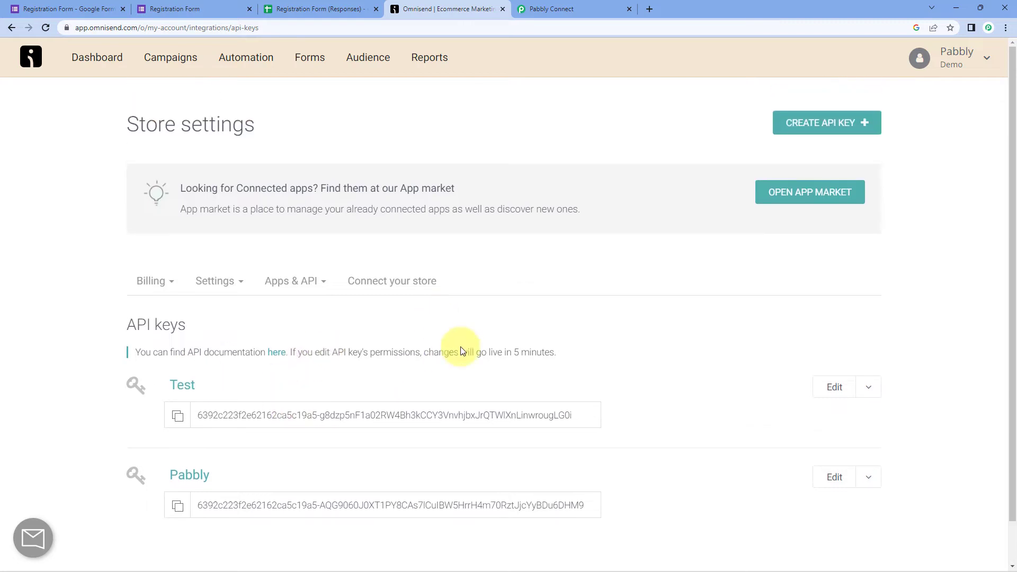
left_click(813, 129)
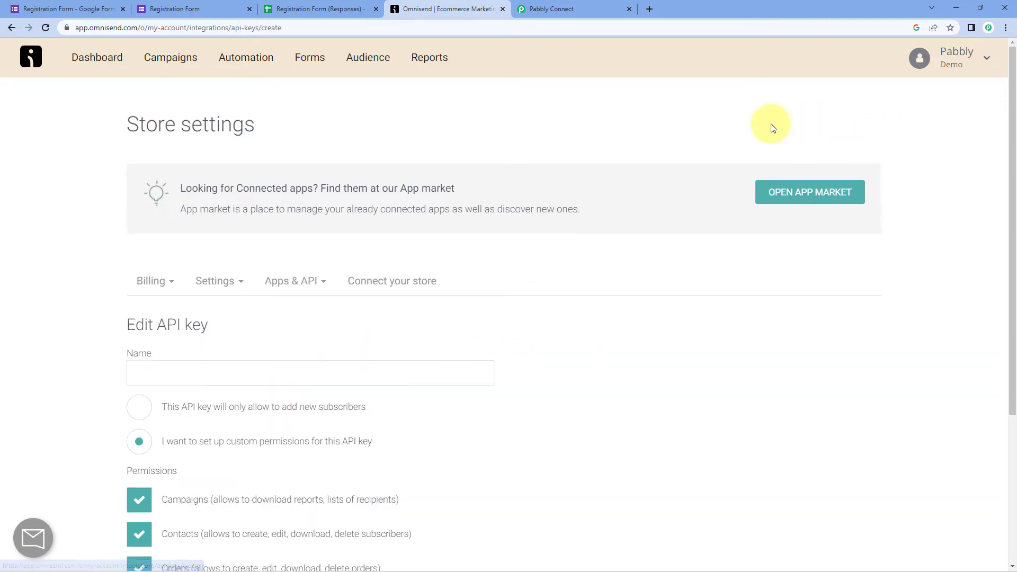
- Save a new API key named PabCon restricted to only adding new subscribers
scroll(129, 302, "down", 1)
left_click(169, 320)
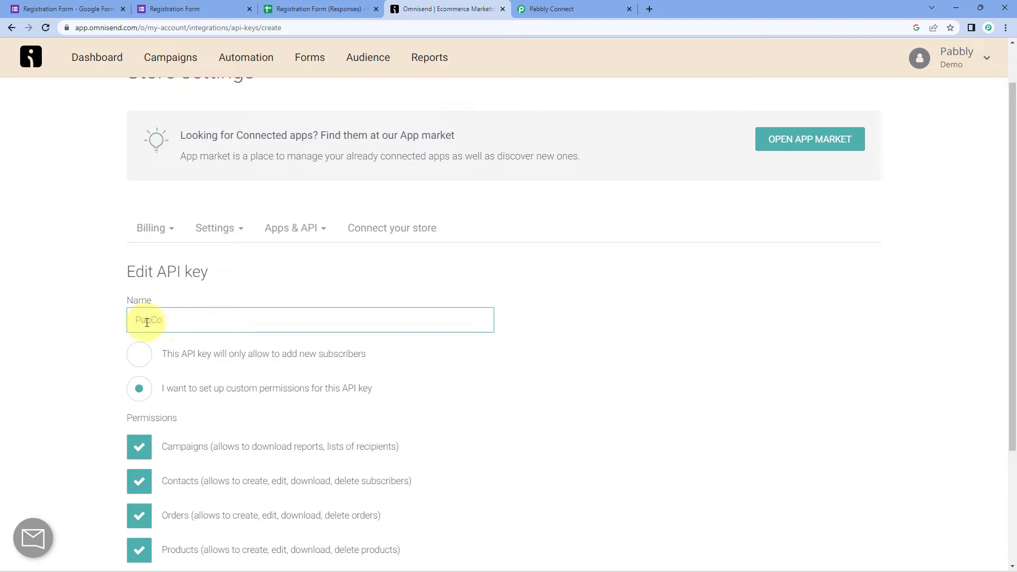
scroll(147, 322, "down", 3)
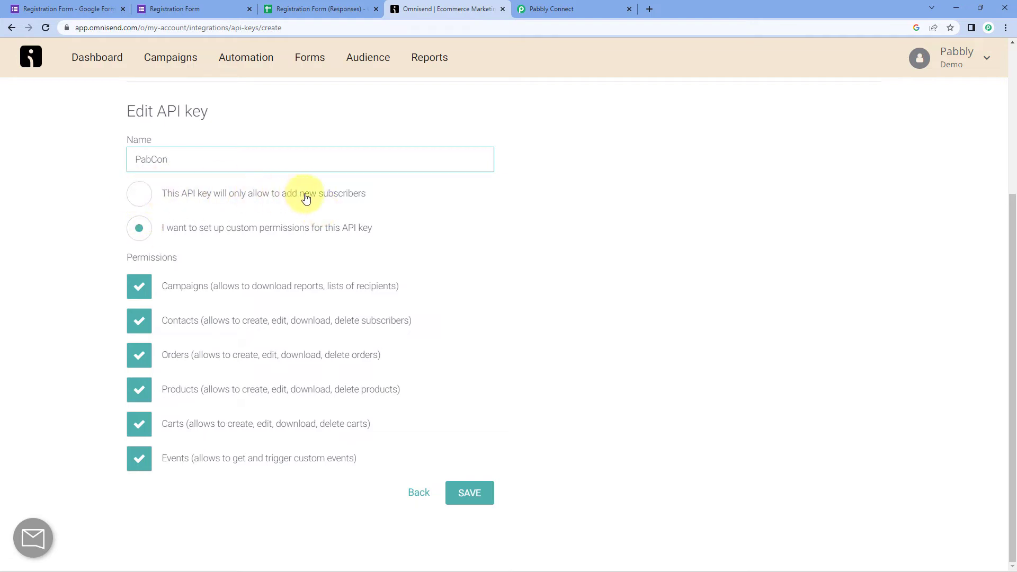
left_click(140, 195)
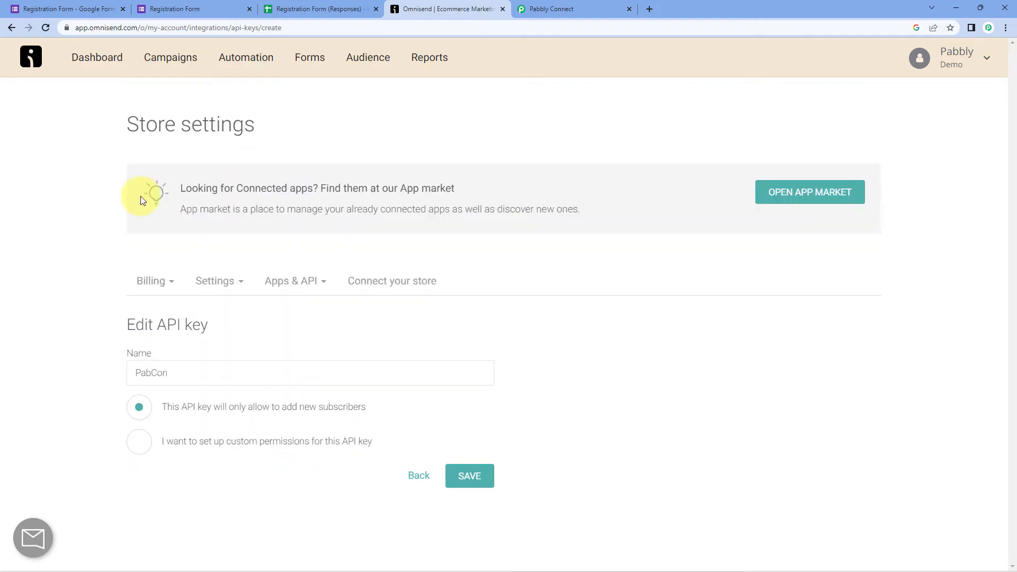
left_click(137, 443)
scroll(85, 365, "down", 4)
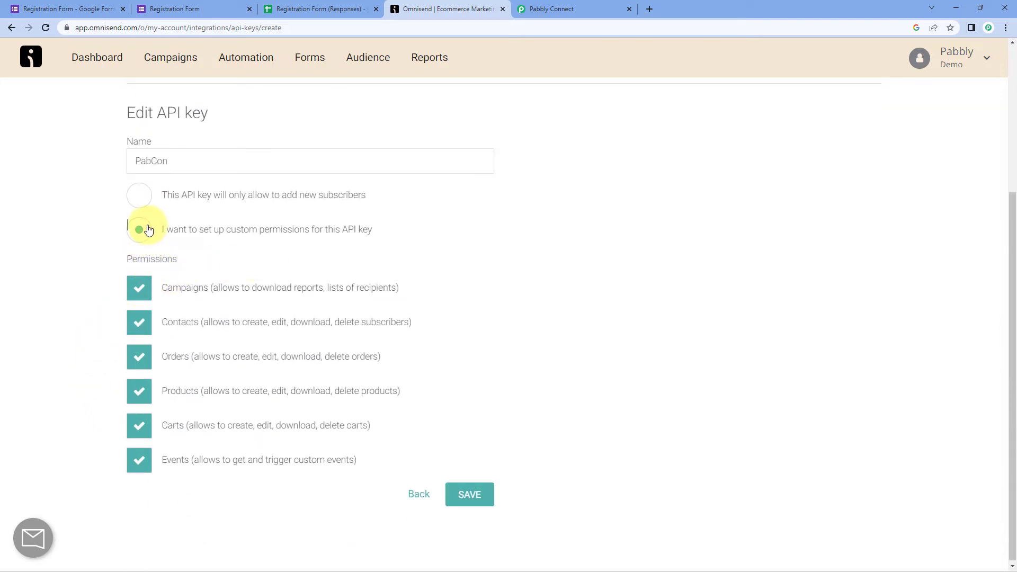
left_click(141, 197)
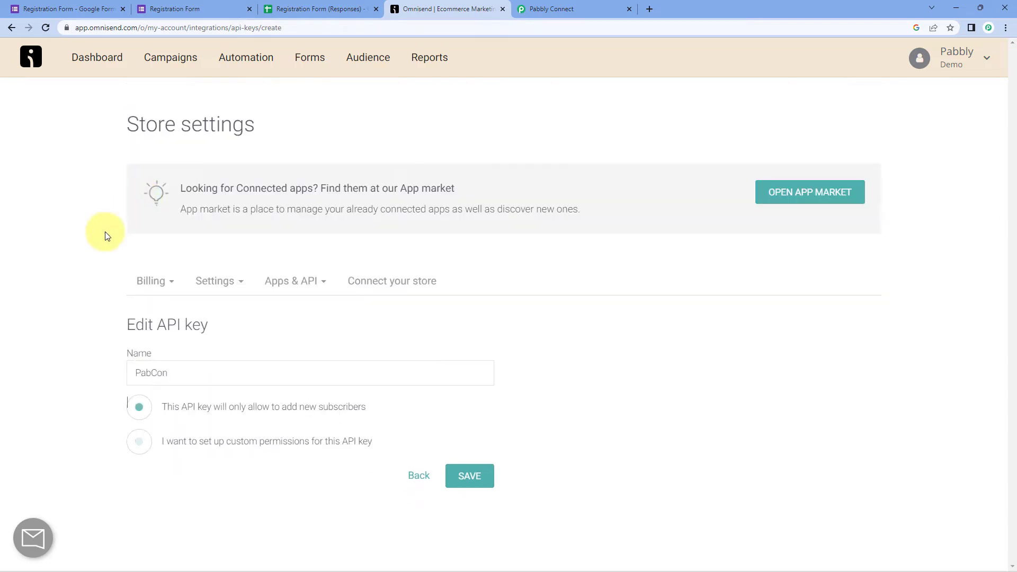
left_click(456, 481)
- Copy the PabCon API key and return to the Pabbly Connect workflow
scroll(464, 352, "down", 3)
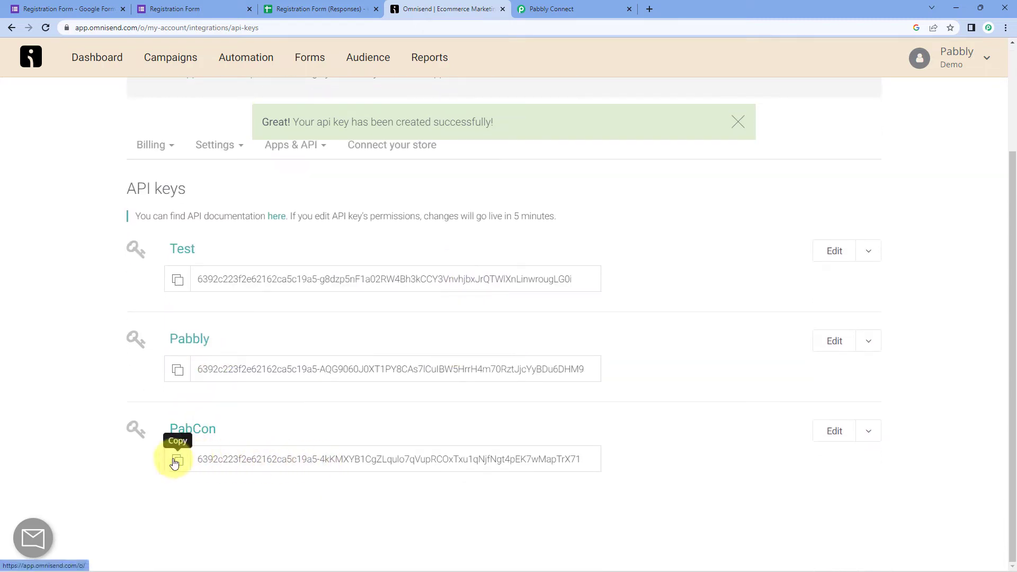
left_click(179, 462)
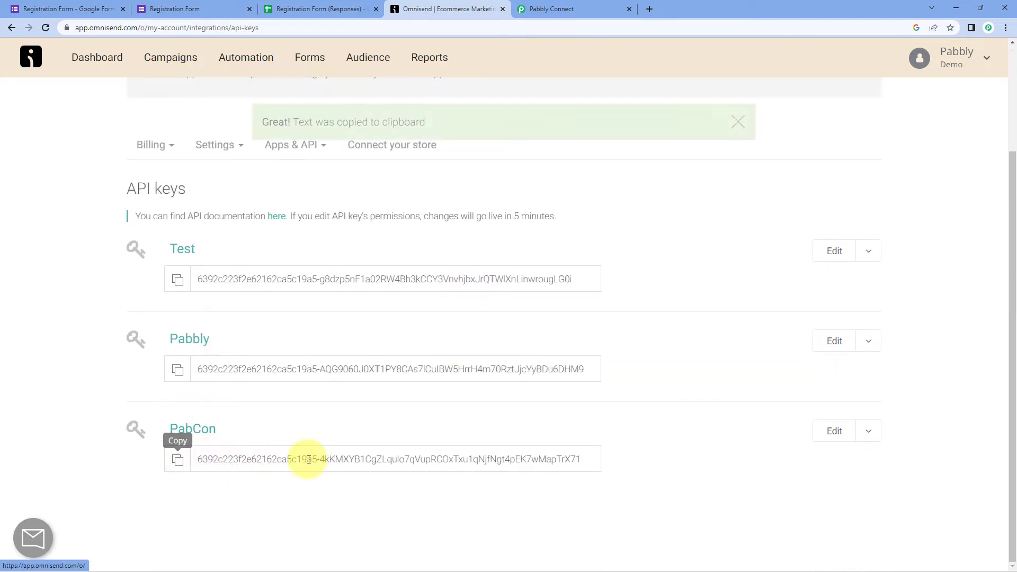
left_click(545, 9)
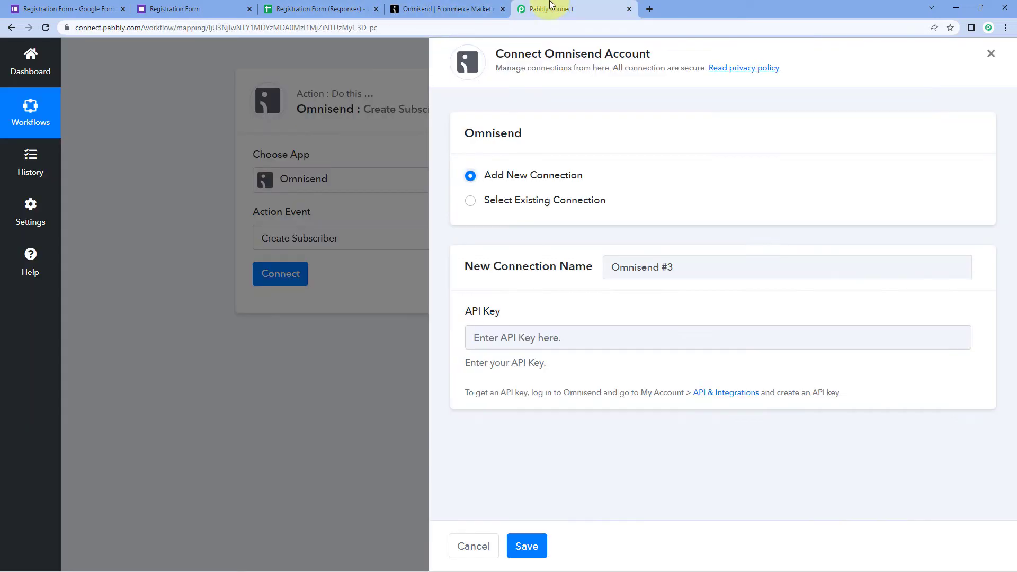
- Paste the copied PabCon API key into the Omnisend connection and save it
right_click(534, 340)
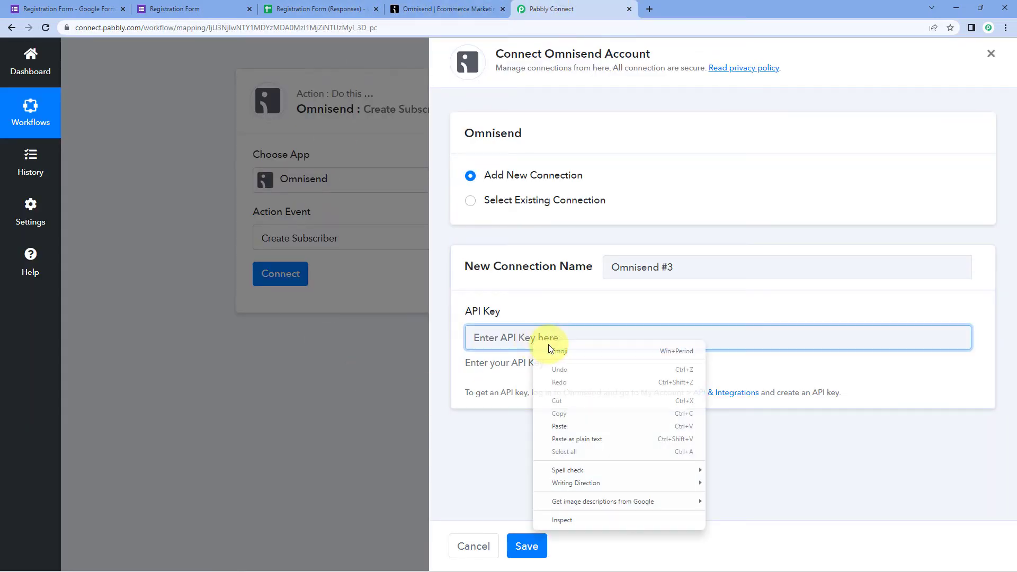
left_click(573, 424)
left_click(526, 546)
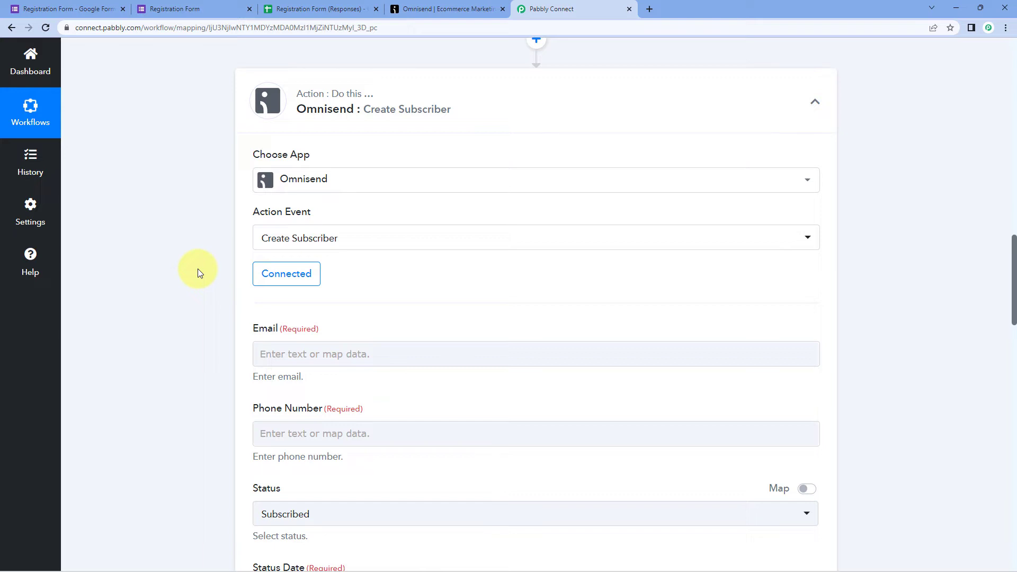
- Locate the sample Email answer in the captured Google Forms response
scroll(265, 295, "down", 2)
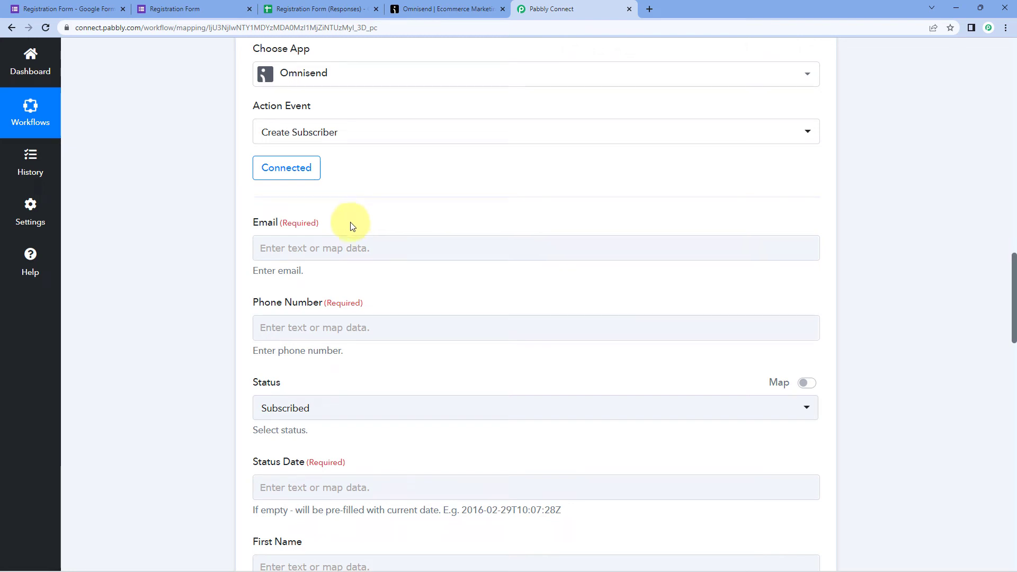
scroll(356, 217, "up", 10)
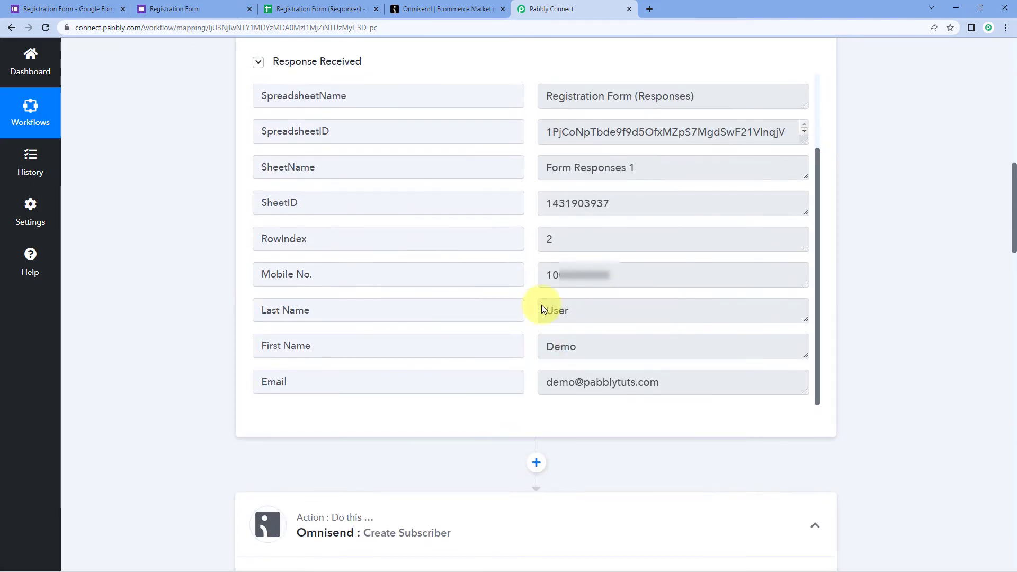
scroll(549, 318, "down", 1)
mouse_move(547, 329)
left_mouse_down()
mouse_move(716, 329)
mouse_move(540, 334)
left_mouse_up()
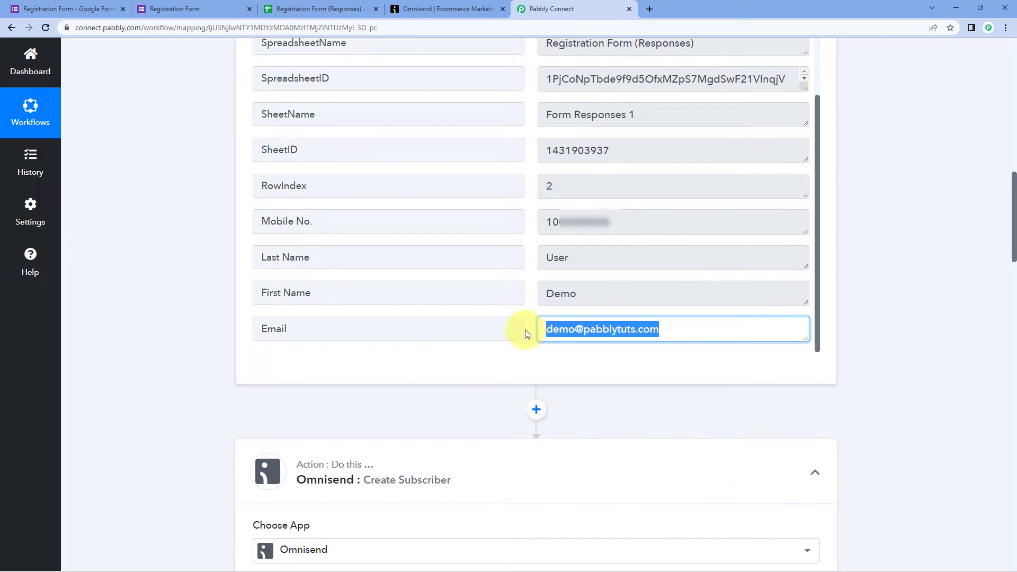
left_click(527, 334)
scroll(526, 333, "down", 3)
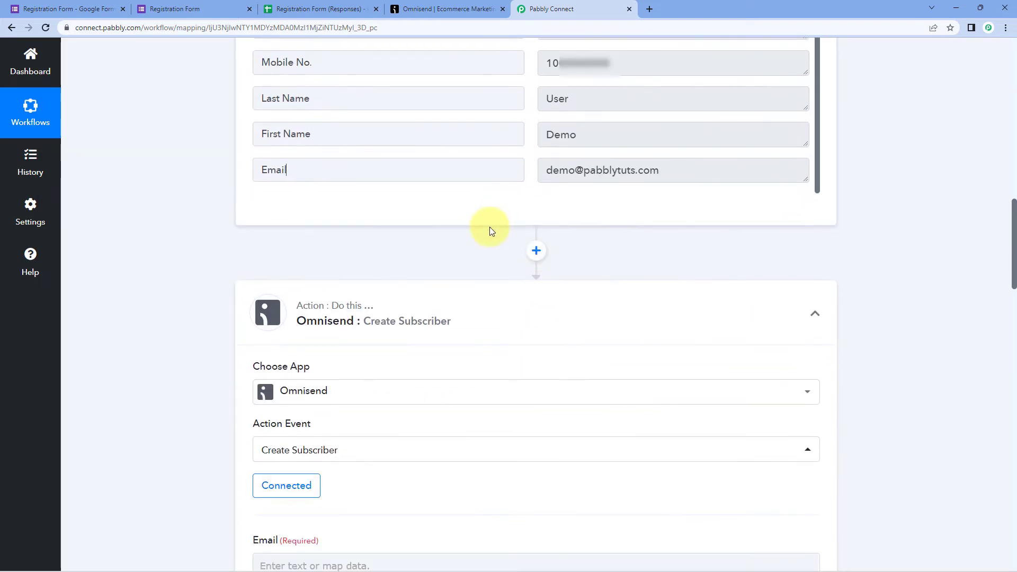
left_click_drag(548, 174, 665, 172)
scroll(326, 260, "down", 5)
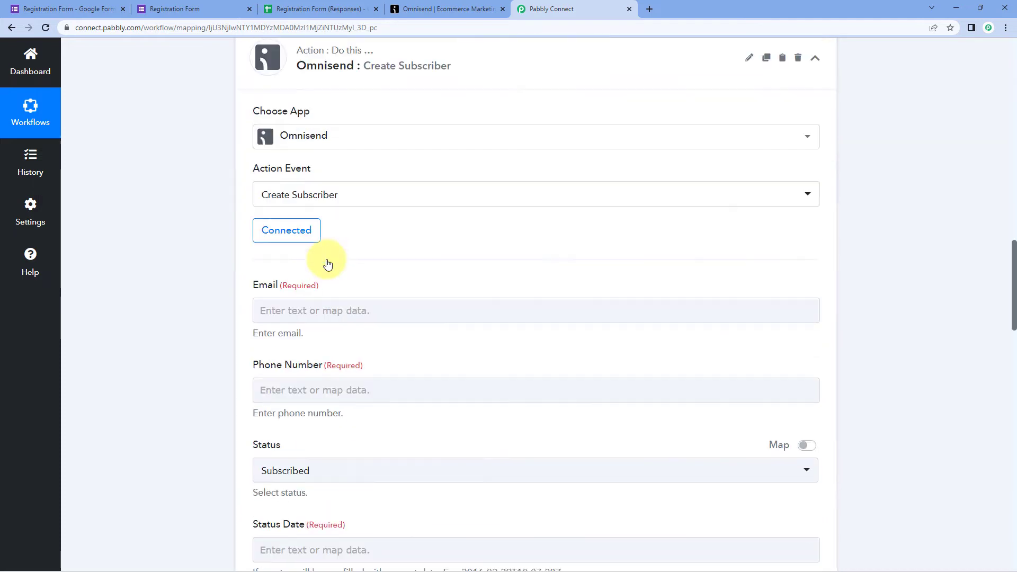
- Map the Google Forms: New Response Received Email item into the subscriber Email field
left_click(290, 301)
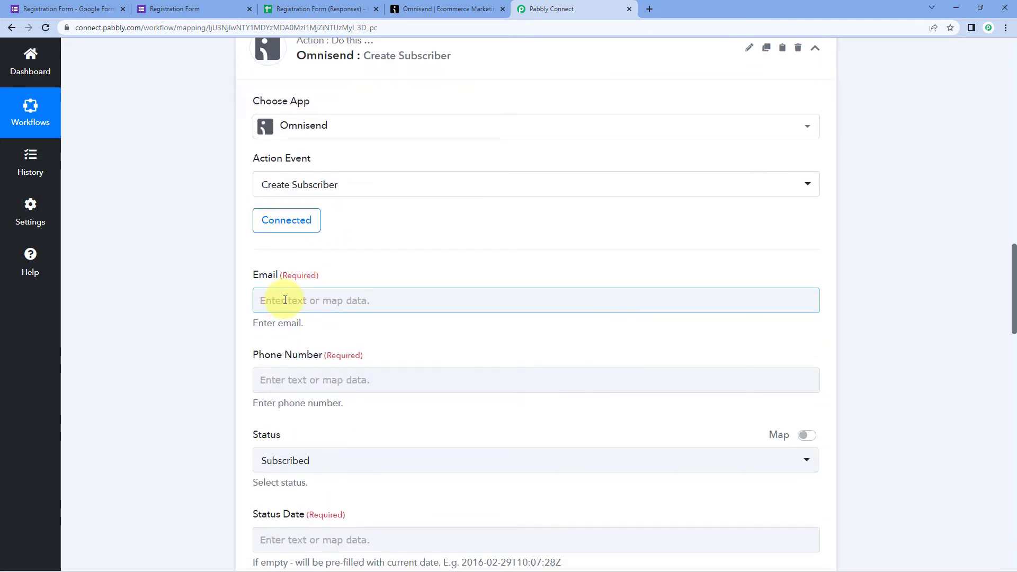
scroll(288, 295, "down", 1)
left_click(277, 249)
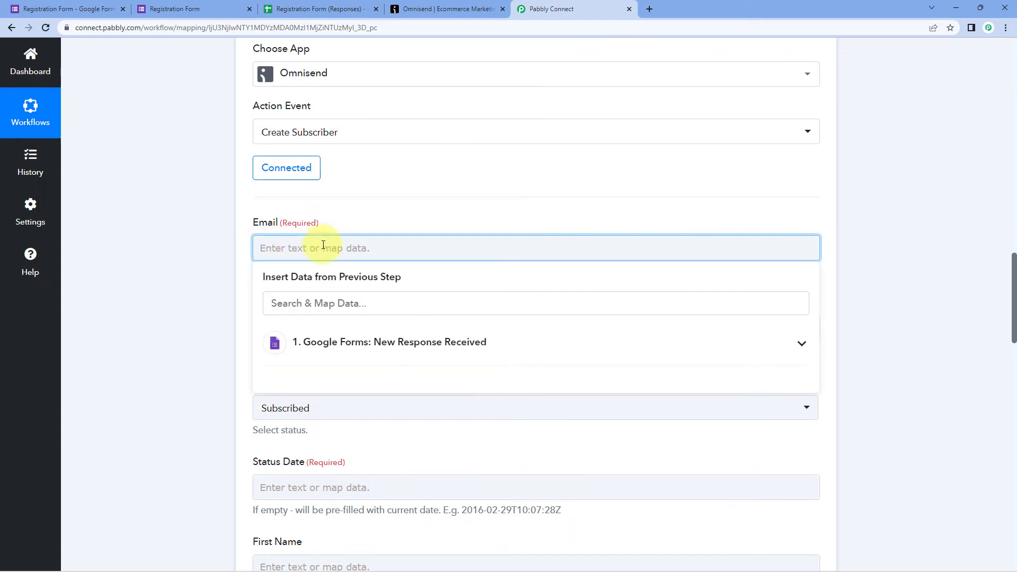
left_click(426, 344)
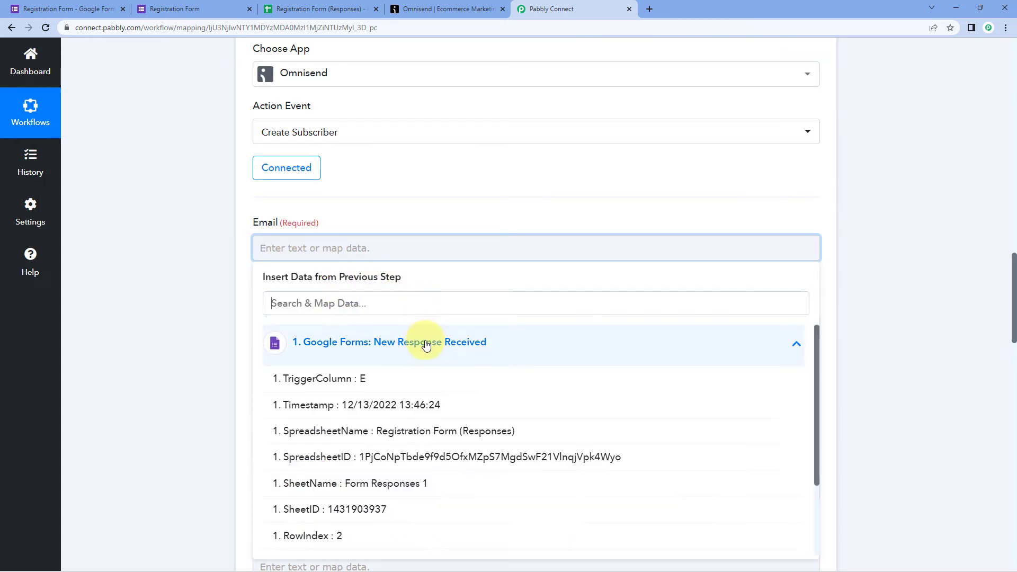
scroll(196, 307, "down", 3)
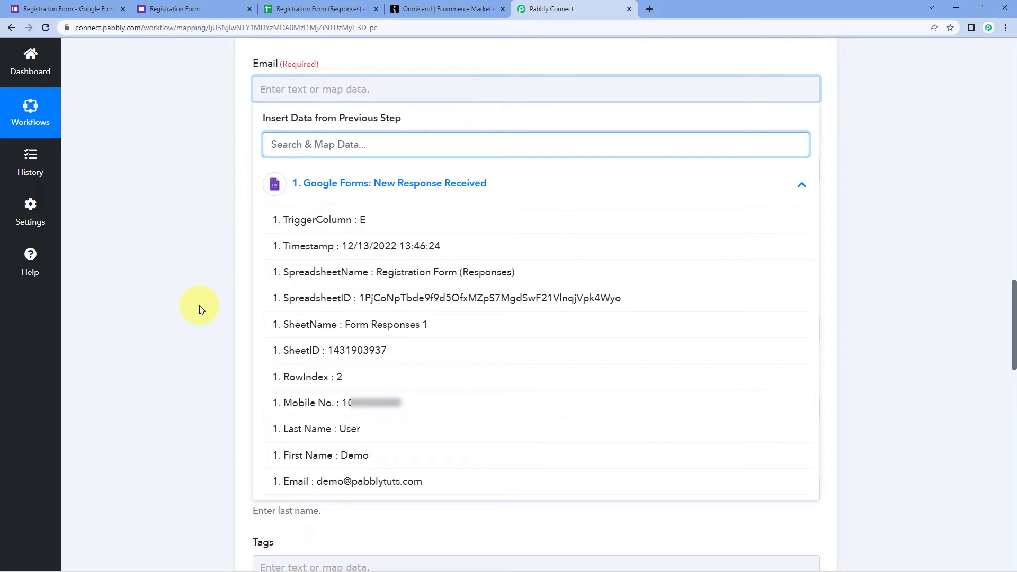
scroll(424, 259, "down", 2)
scroll(380, 259, "up", 2)
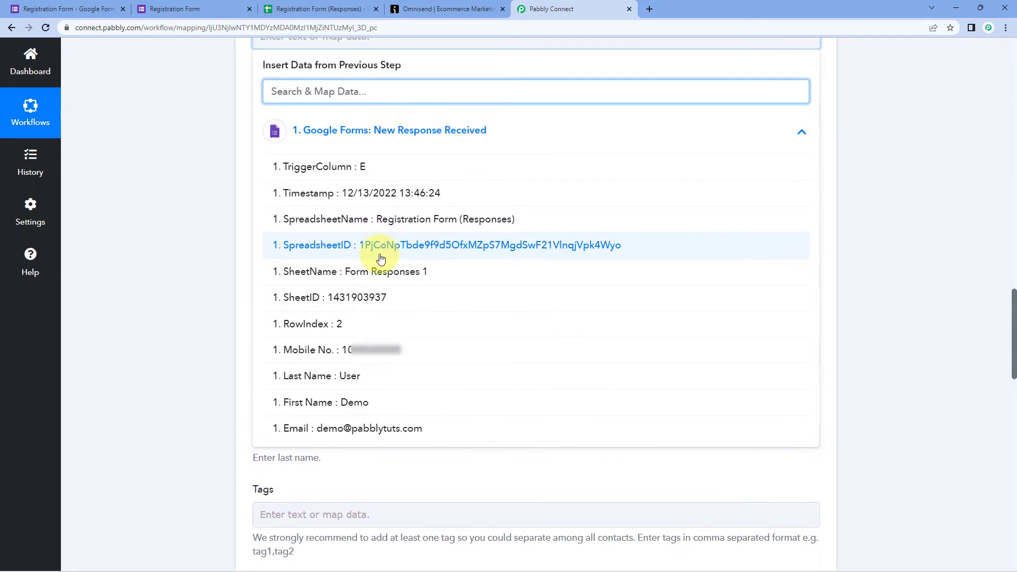
left_click(360, 483)
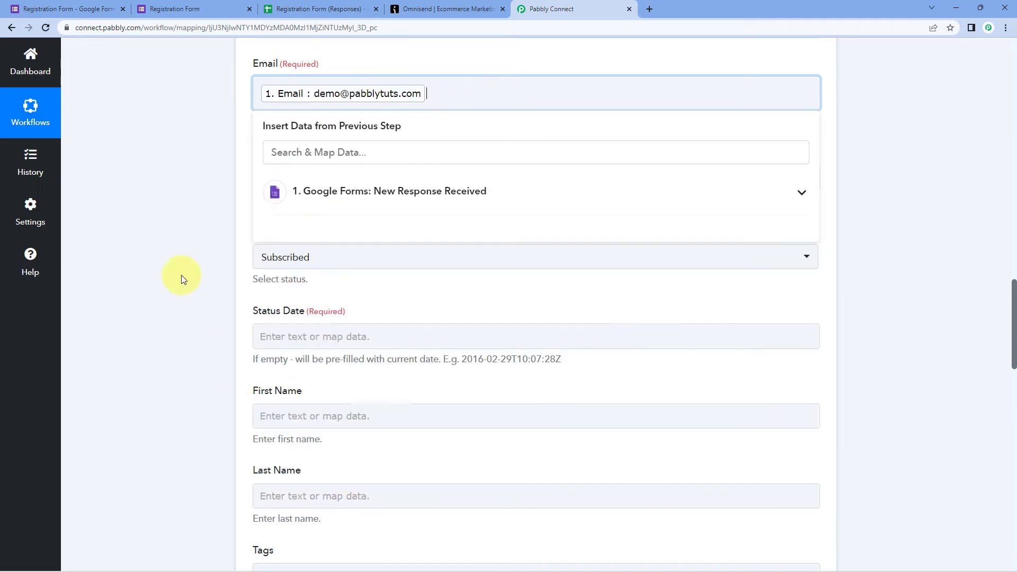
left_click(180, 274)
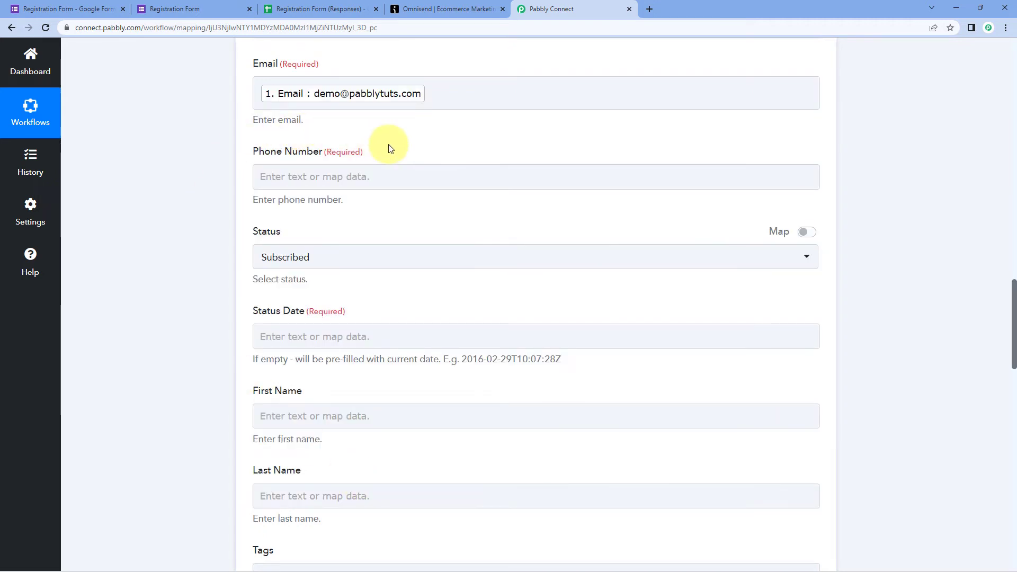
left_click(190, 9)
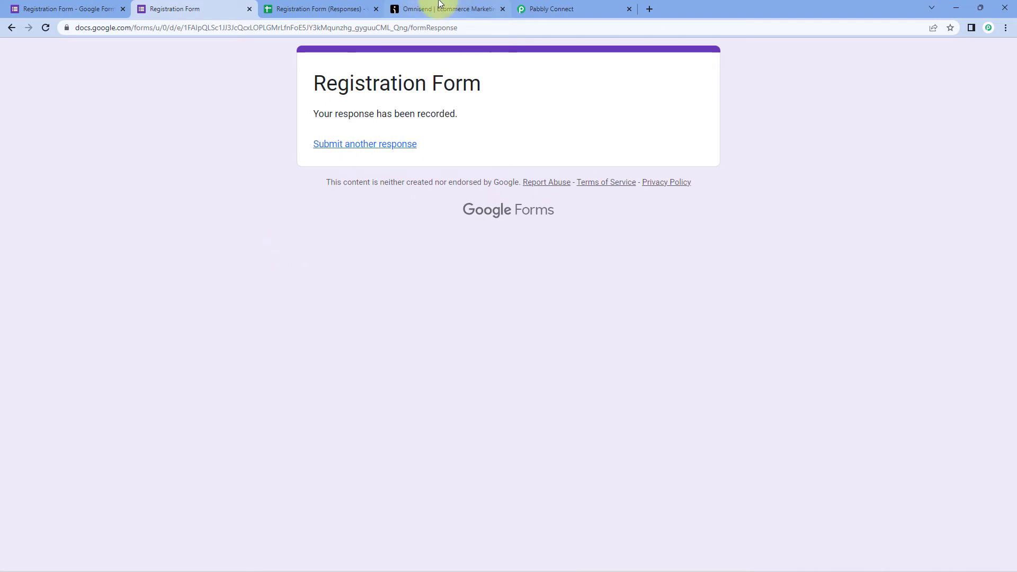
- Leave the form's response-recorded page for the Omnisend Create Subscriber mapping in Pabbly Connect
left_click(546, 9)
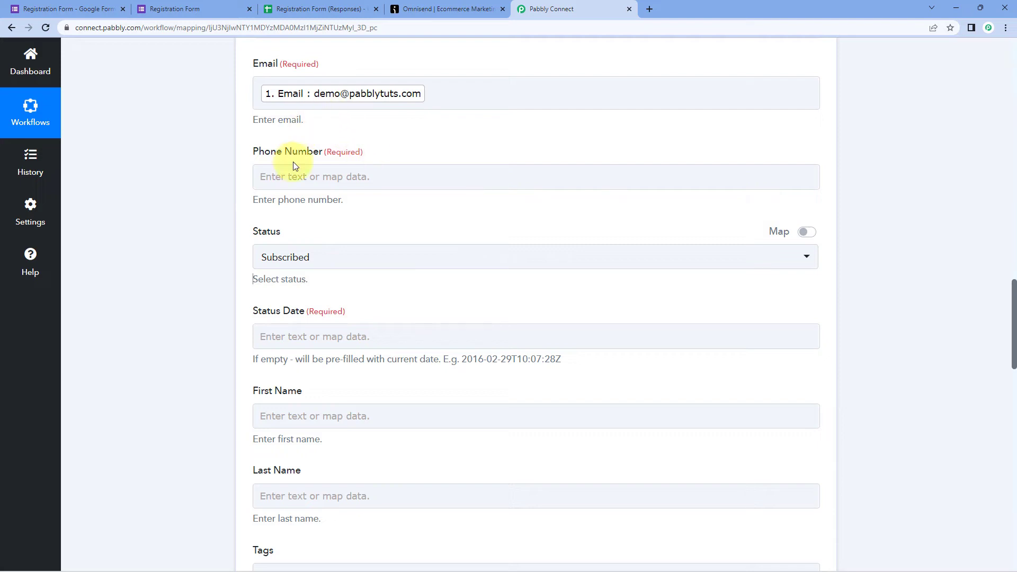
- Map the form's Mobile No. answer into the Omnisend Phone Number field
scroll(511, 161, "up", 6)
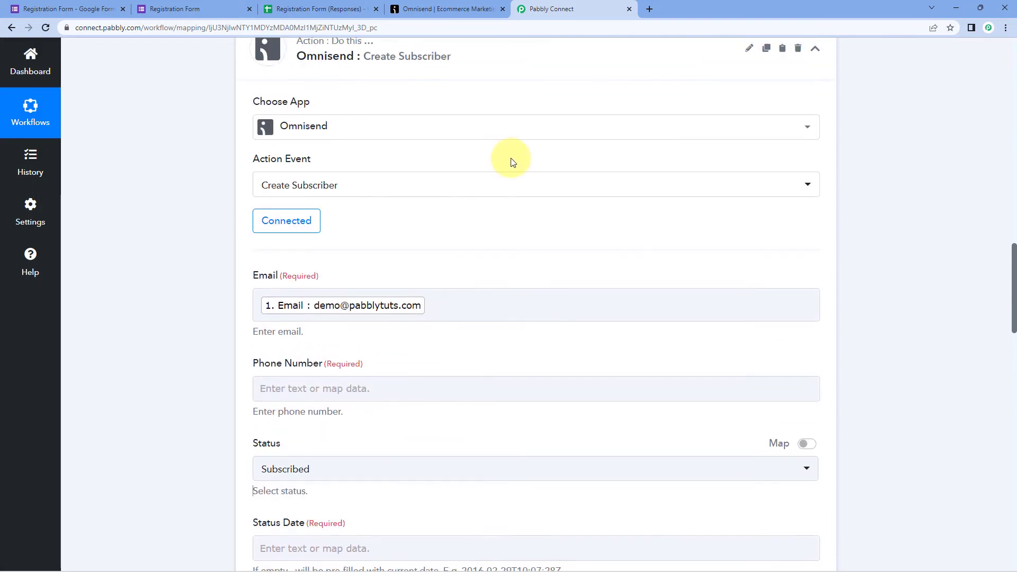
scroll(517, 162, "up", 6)
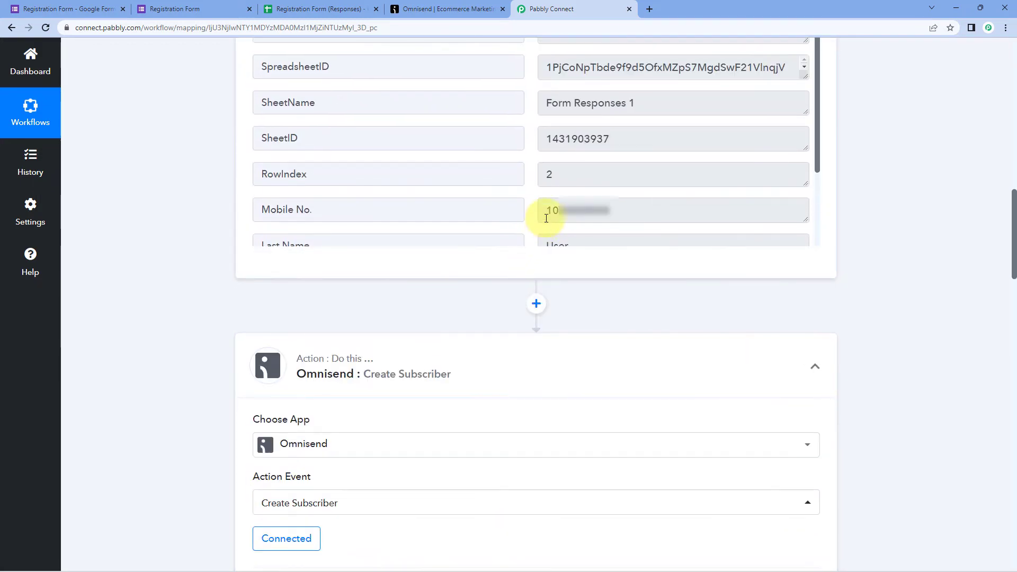
left_click(566, 211)
double_click(566, 211)
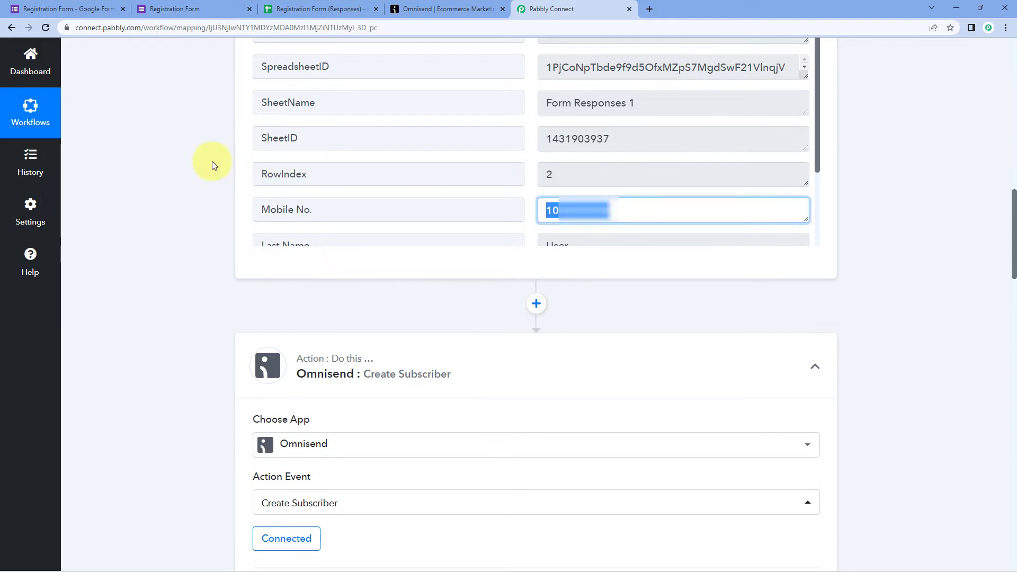
scroll(212, 164, "down", 10)
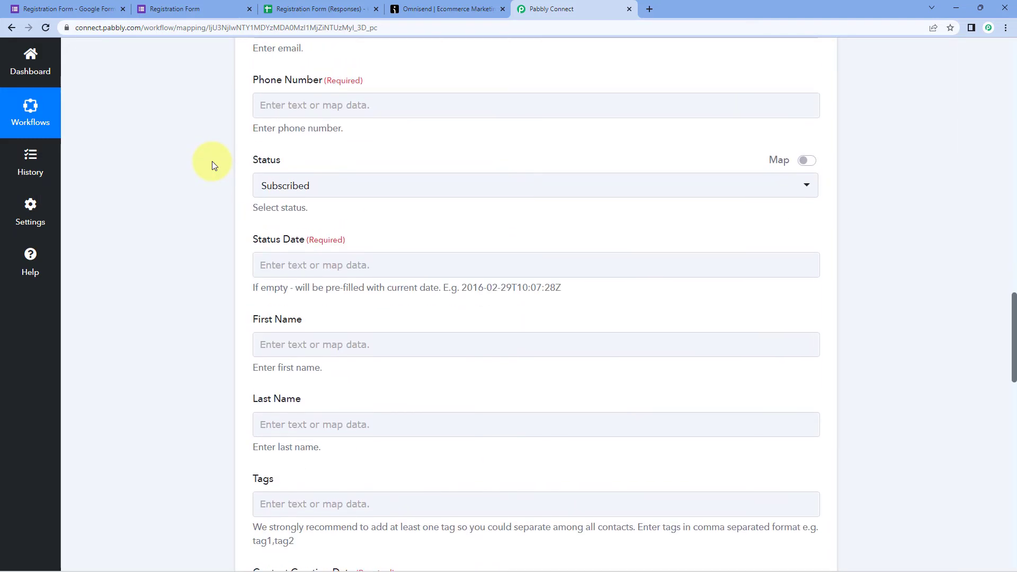
left_click(284, 177)
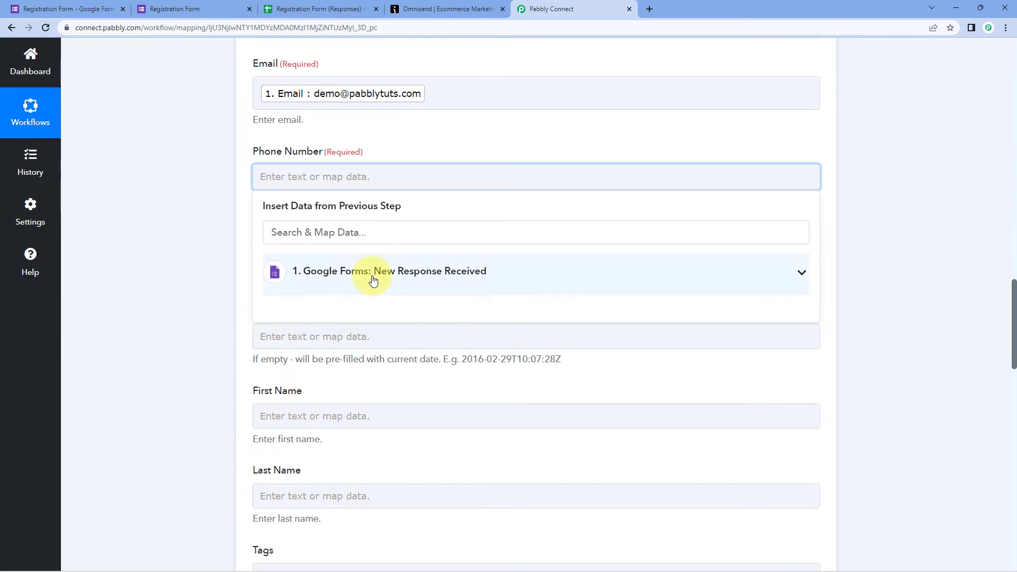
left_click(372, 273)
left_click(346, 488)
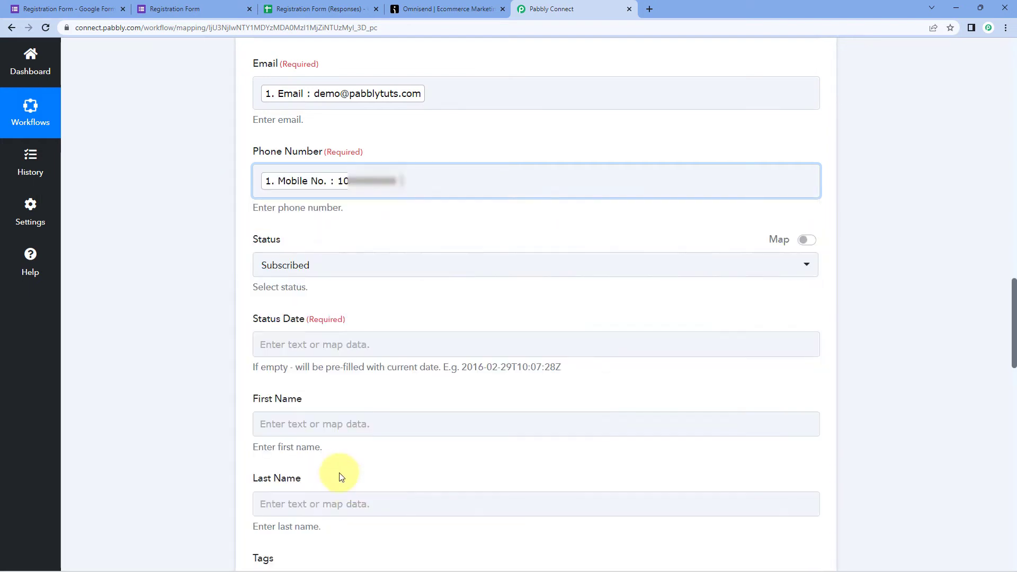
left_click(208, 294)
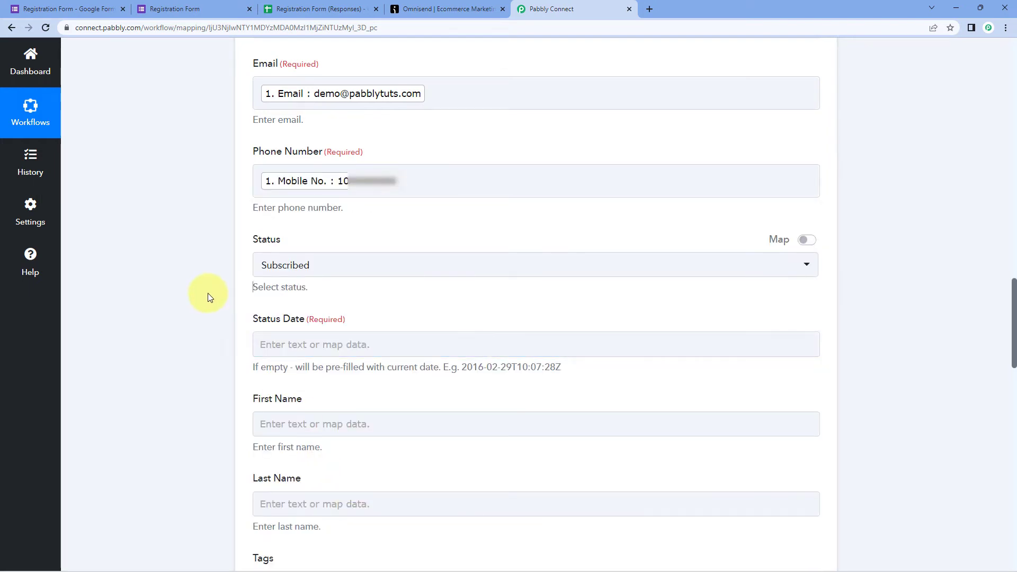
- Keep the subscriber Status as Subscribed and begin filling in the Status Date
left_click(392, 260)
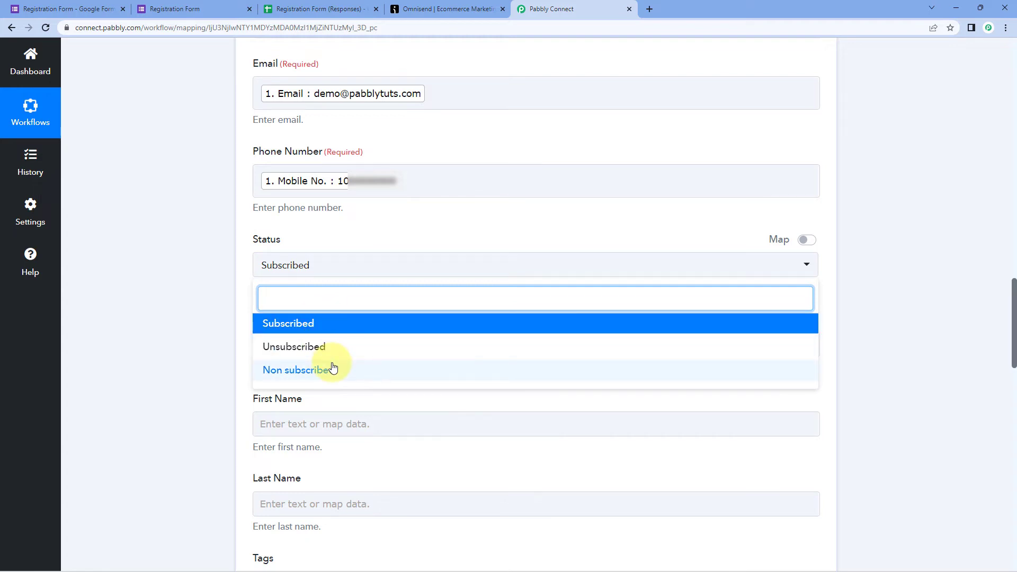
left_click(316, 323)
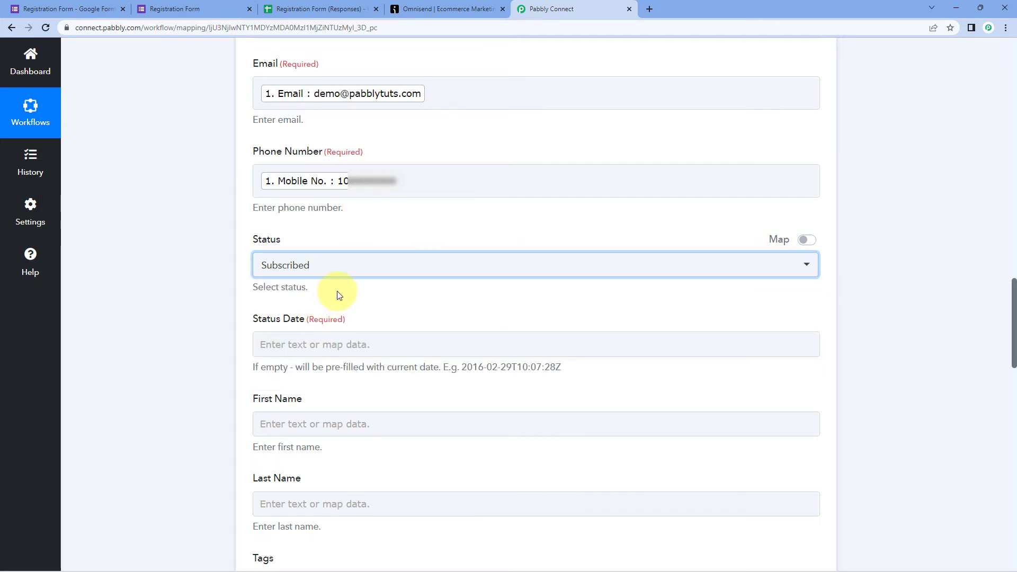
scroll(339, 295, "down", 1)
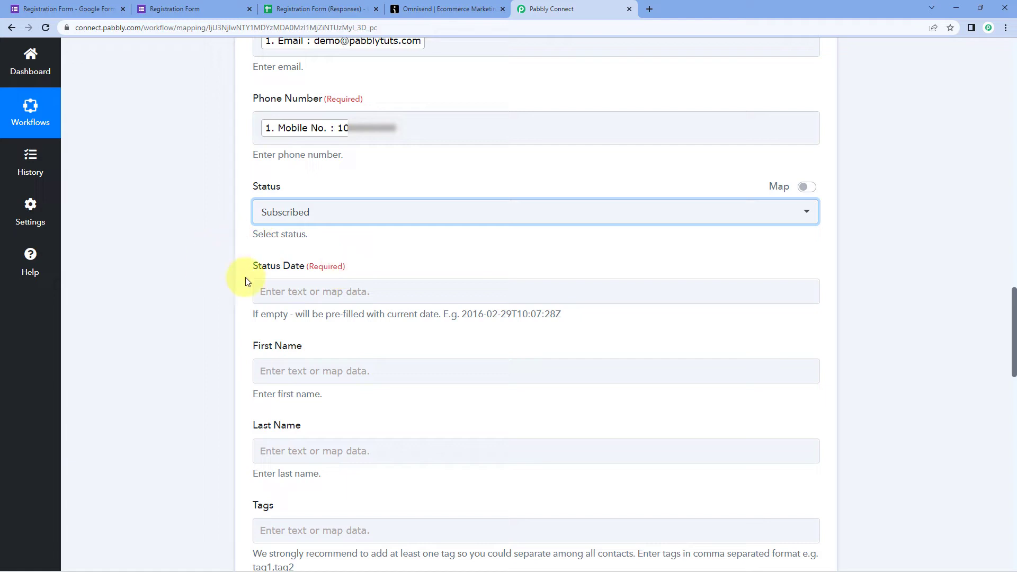
left_click(330, 283)
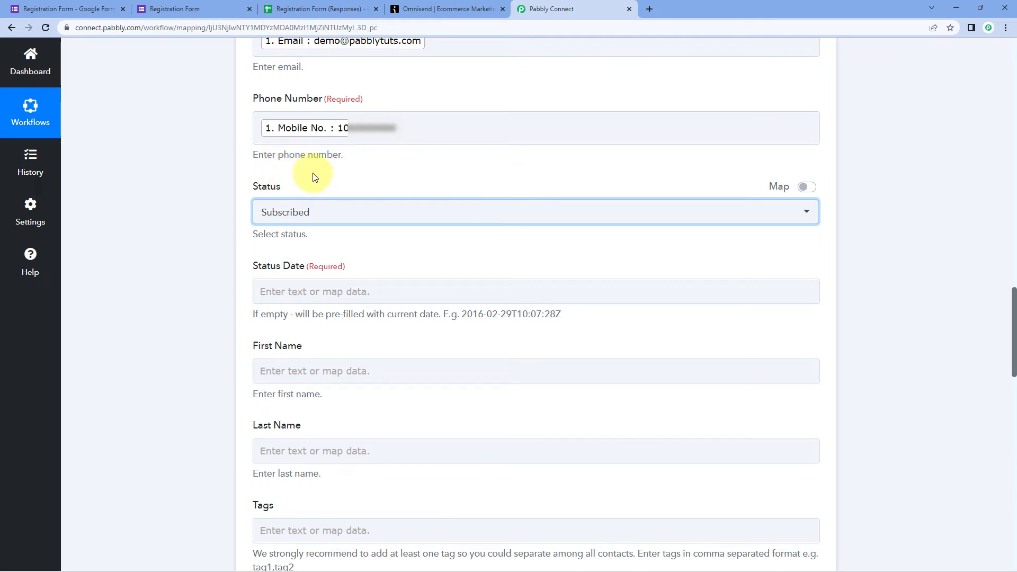
scroll(398, 257, "up", 7)
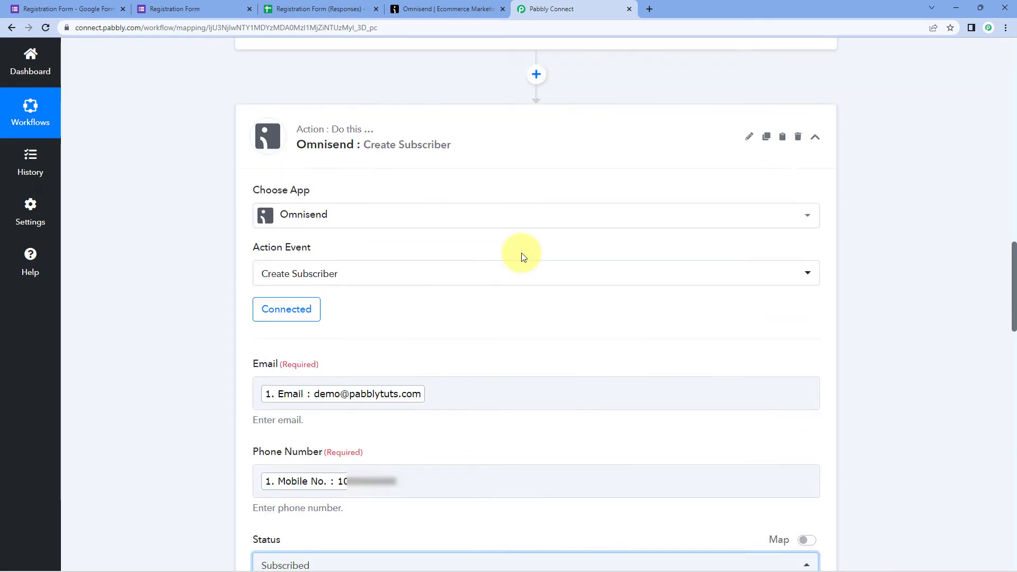
scroll(522, 254, "up", 7)
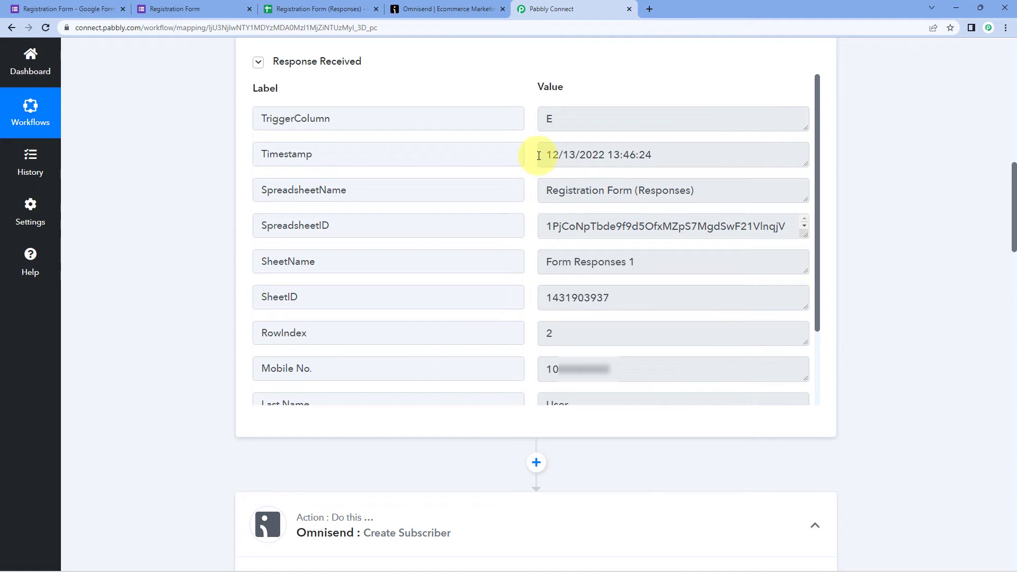
scroll(535, 157, "up", 2)
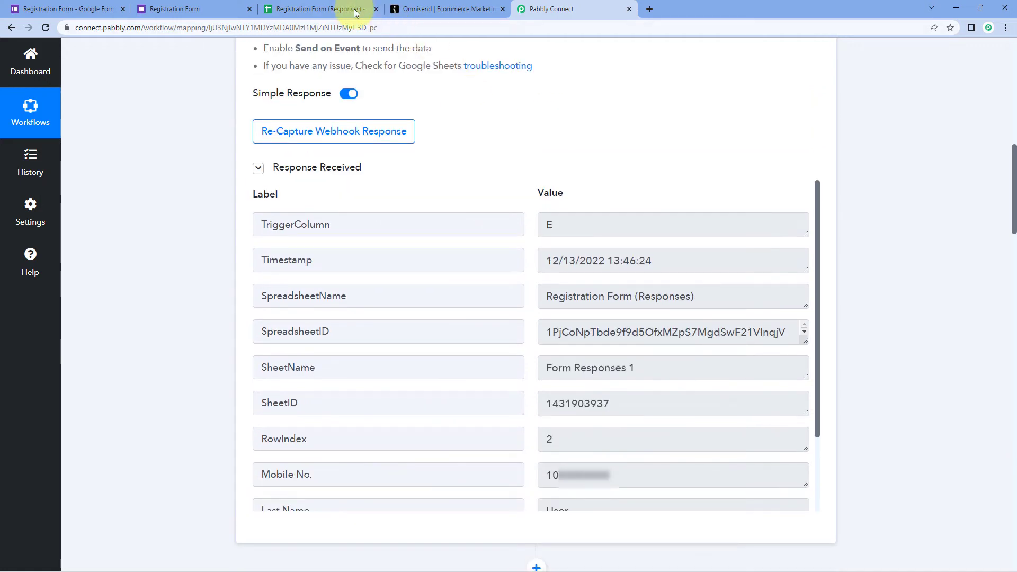
left_click(326, 7)
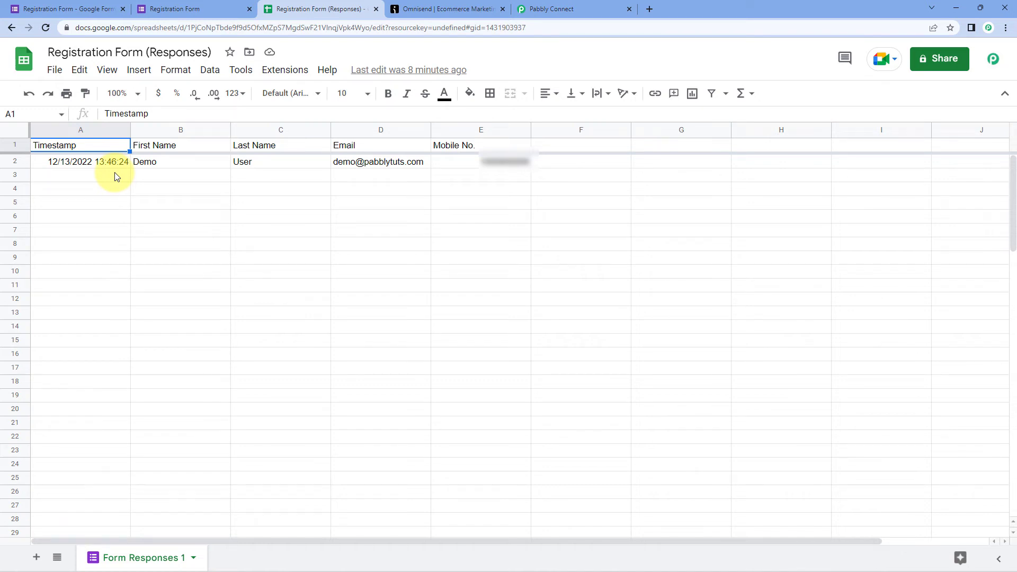
left_click(555, 7)
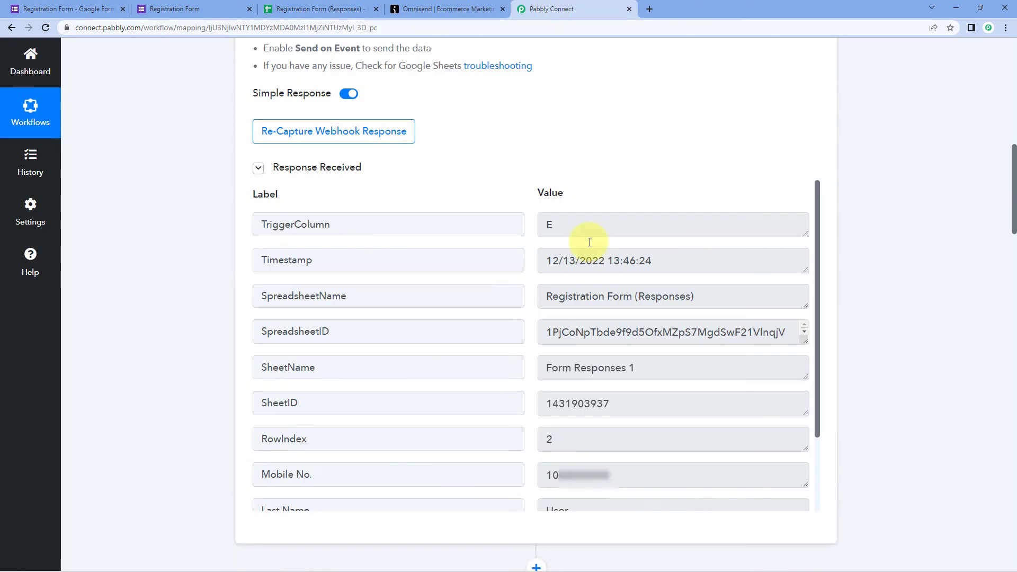
mouse_move(659, 261)
left_mouse_down()
mouse_move(545, 270)
mouse_move(547, 258)
mouse_move(660, 256)
left_mouse_up()
left_click(535, 281)
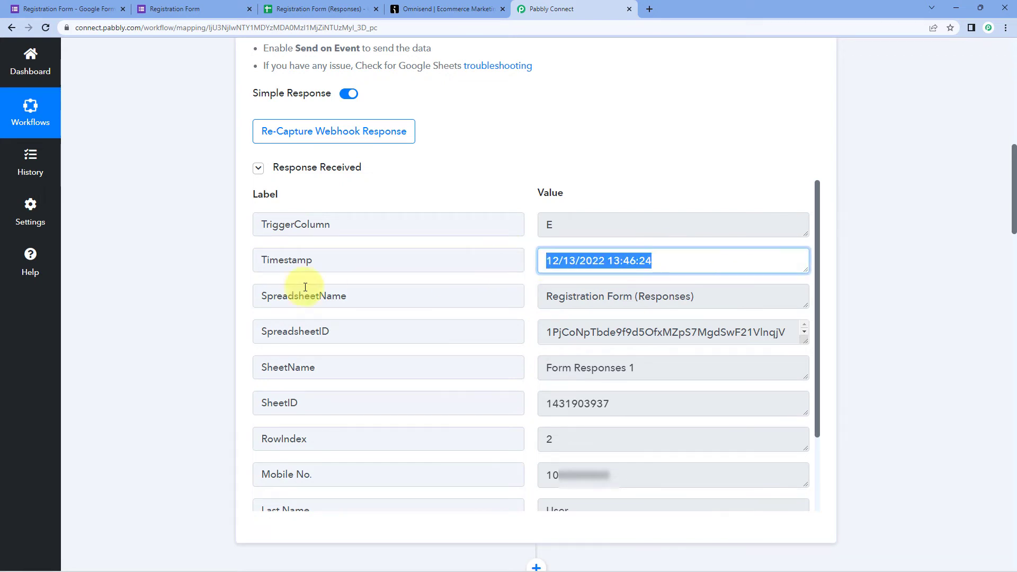
scroll(211, 305, "down", 15)
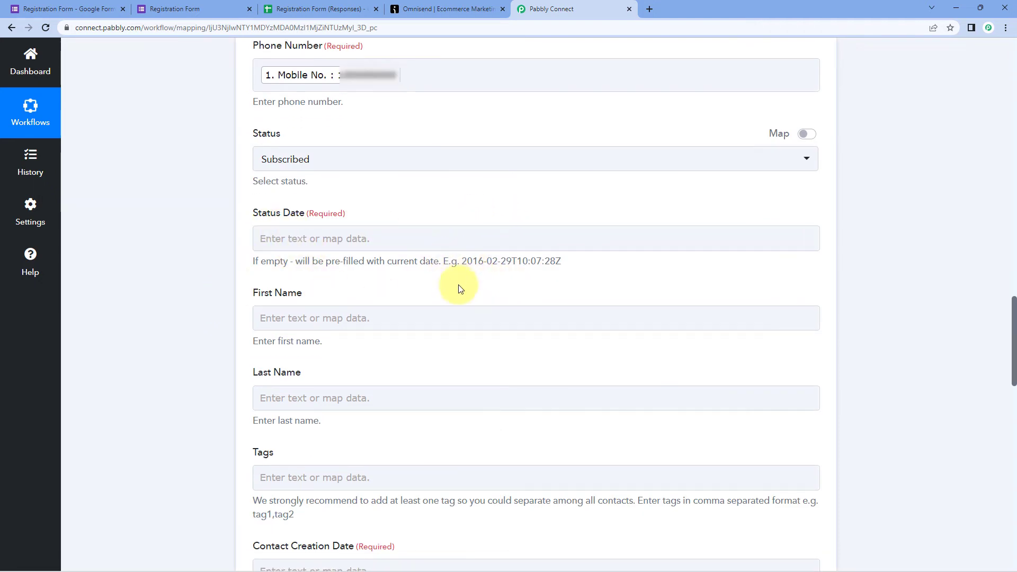
left_click_drag(462, 263, 563, 277)
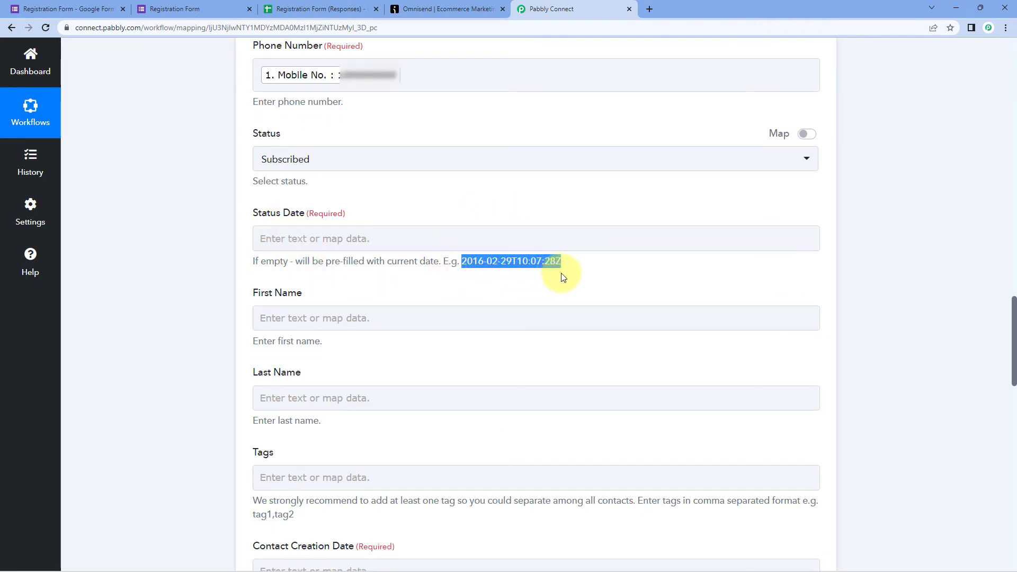
left_click(471, 265)
left_click(282, 249)
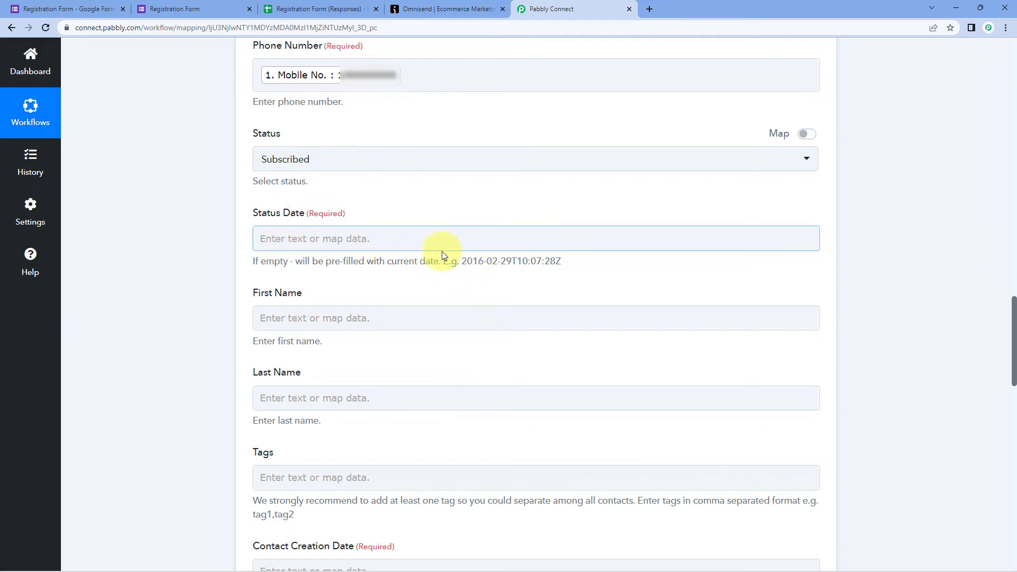
left_click_drag(460, 262, 576, 263)
left_click(579, 269)
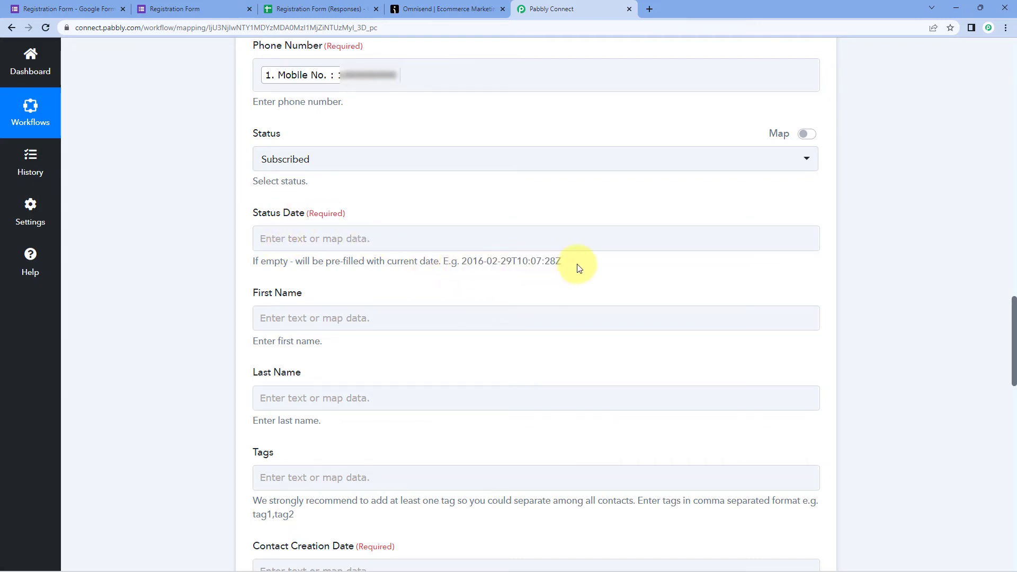
scroll(583, 199, "up", 15)
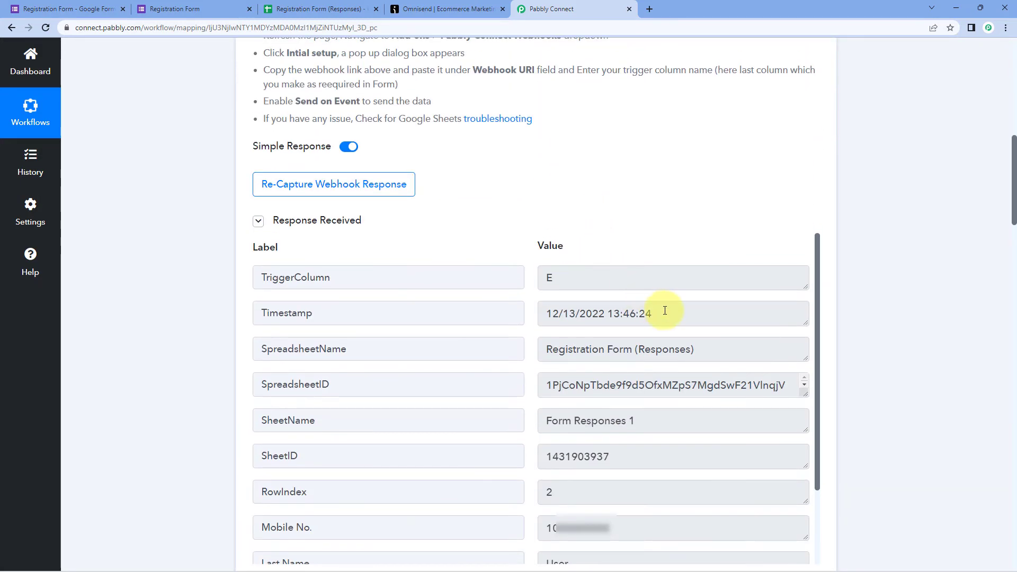
left_click_drag(665, 310, 545, 313)
left_click(514, 238)
scroll(514, 242, "down", 7)
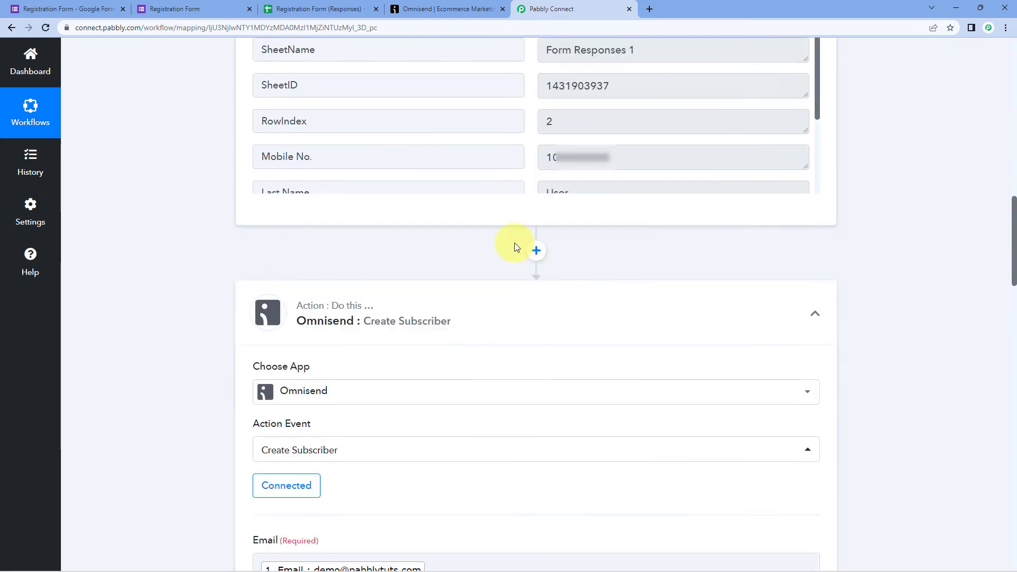
scroll(281, 329, "down", 10)
left_click(328, 300)
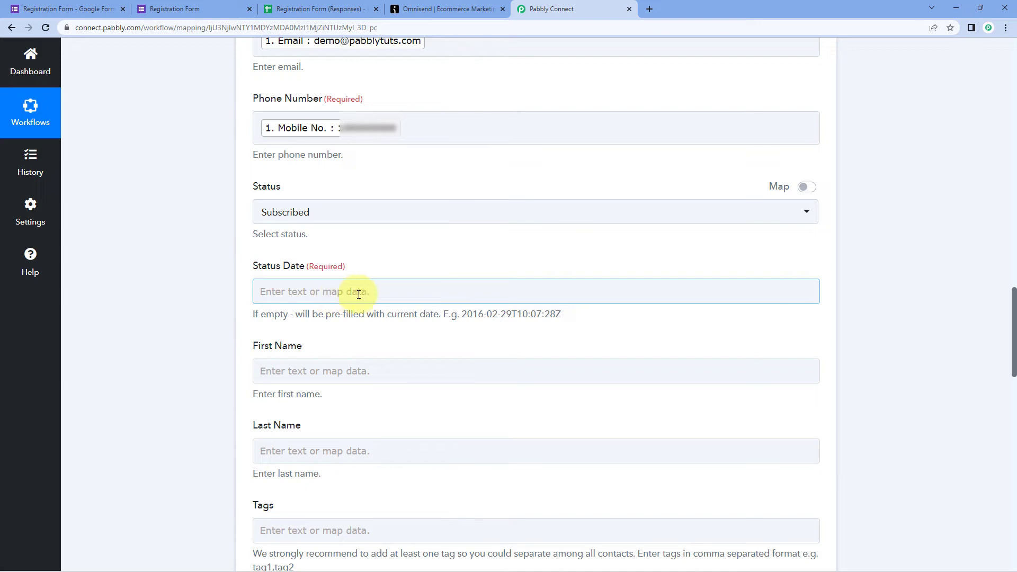
scroll(544, 254, "up", 15)
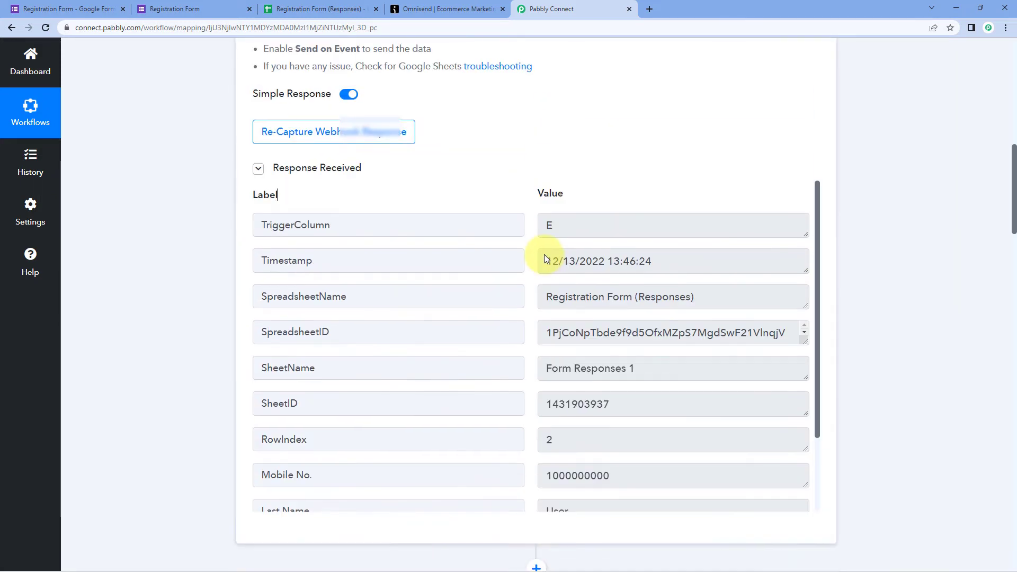
scroll(548, 284, "down", 2)
left_click_drag(545, 261, 654, 262)
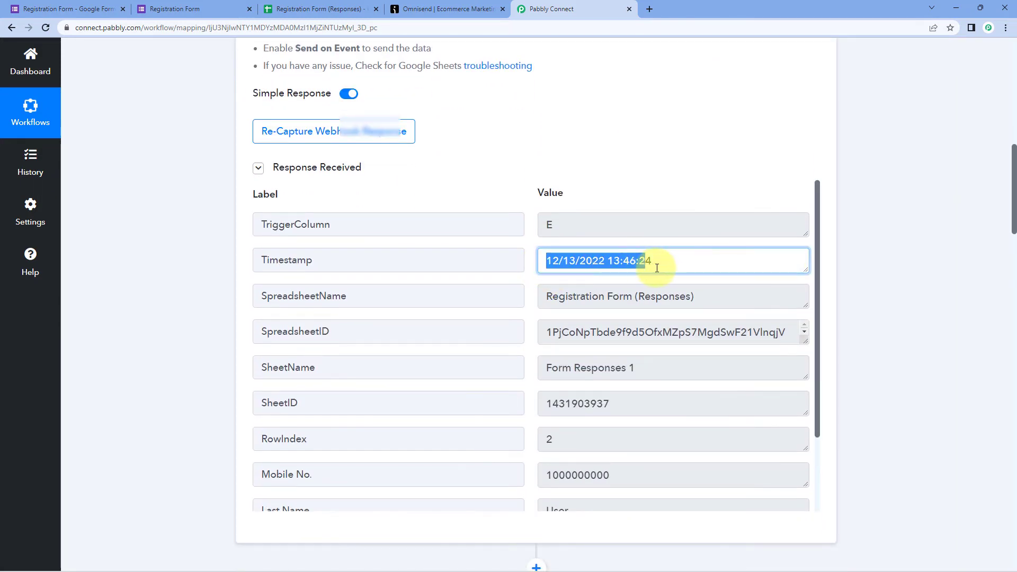
left_click(520, 192)
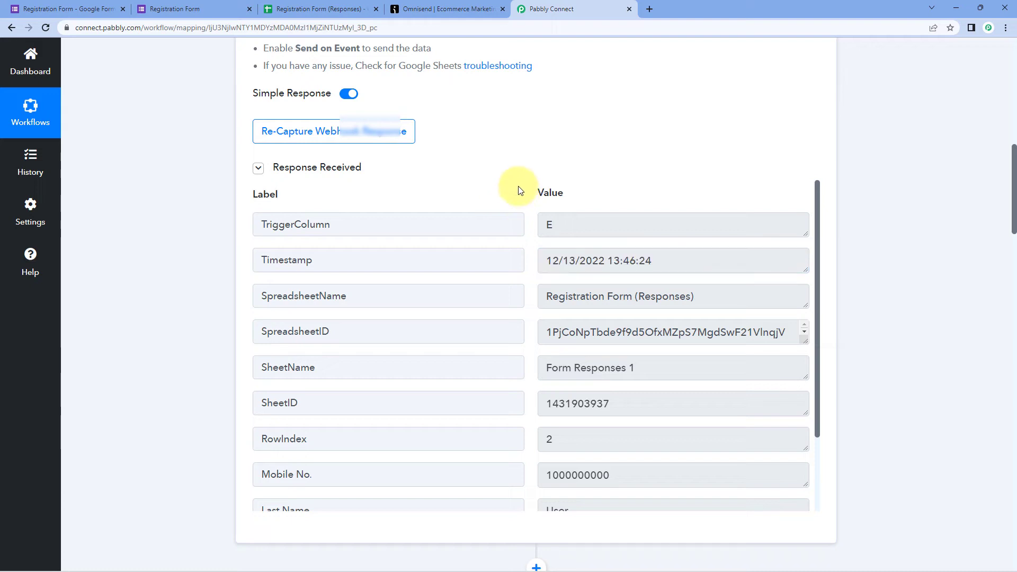
scroll(518, 188, "down", 2)
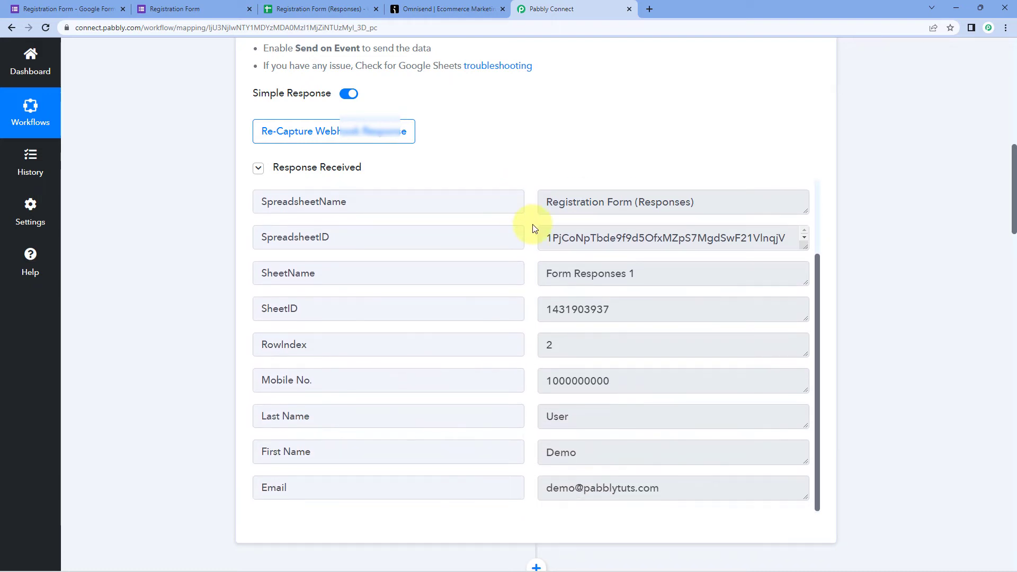
scroll(531, 224, "up", 1)
left_click(565, 222)
left_click_drag(564, 223, 670, 218)
left_click(658, 217)
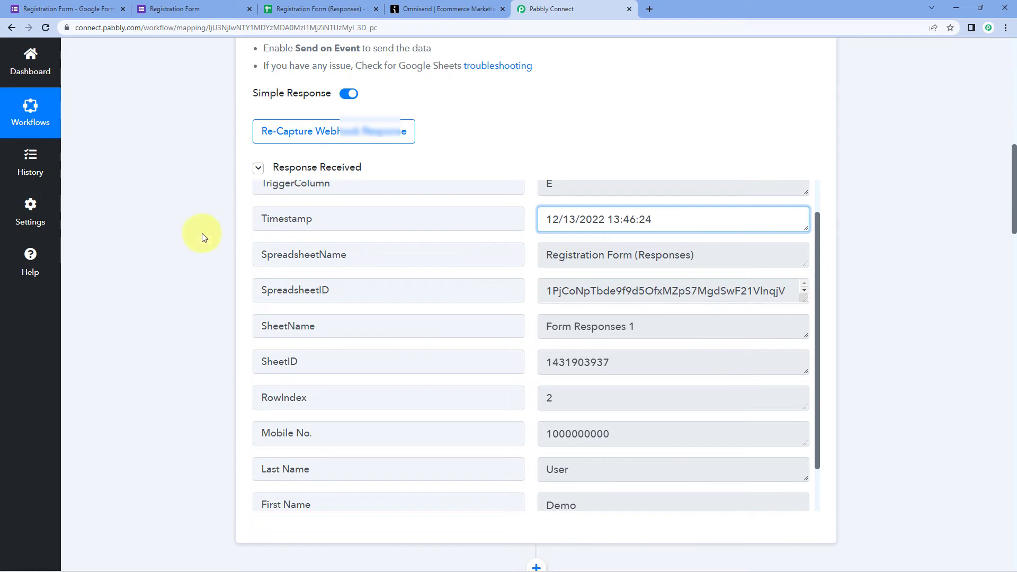
scroll(204, 228, "down", 7)
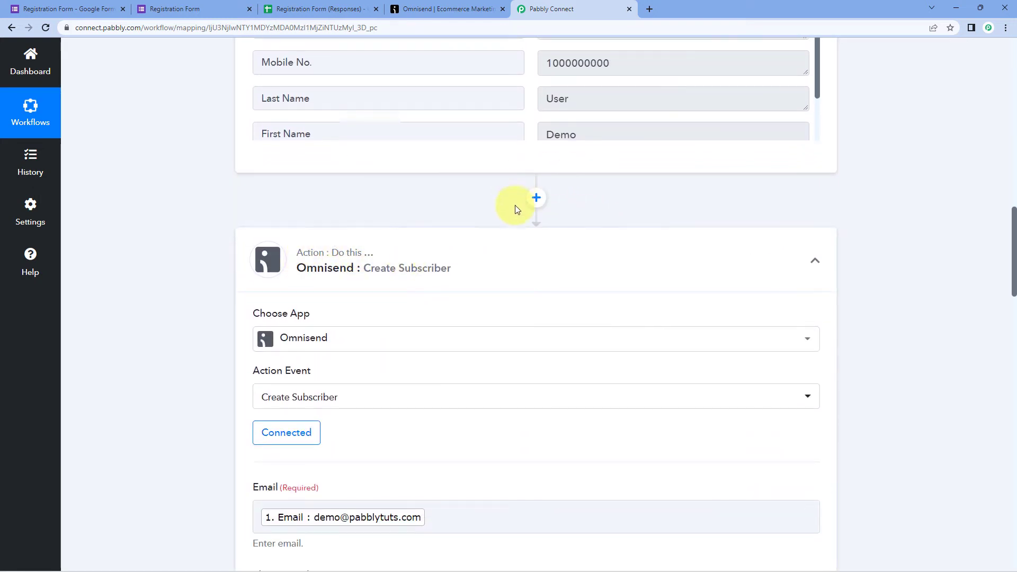
- Insert a Date/Time Formatter step with the Format Date with Time Zone action before Omnisend, and connect it
left_click(528, 202)
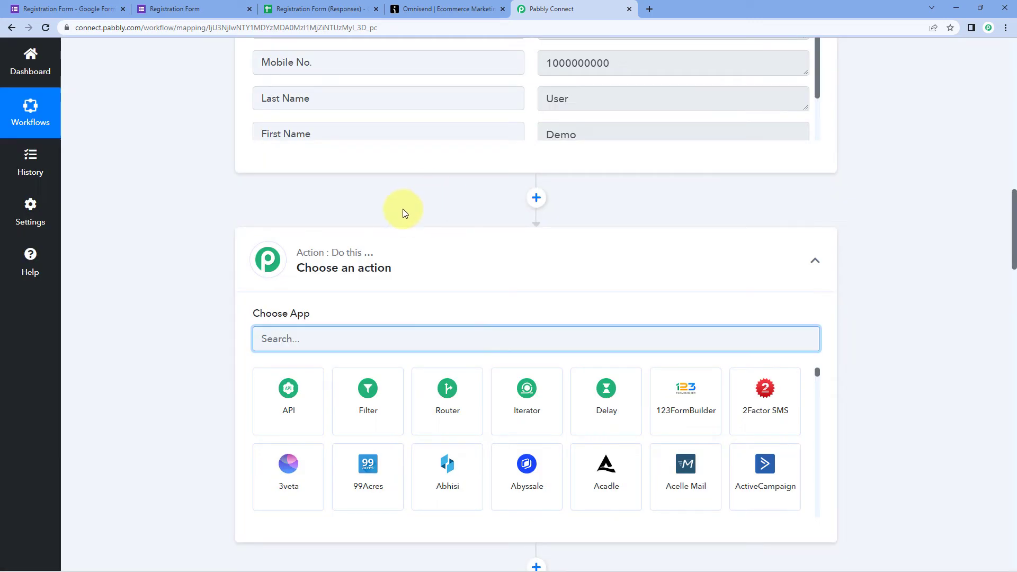
scroll(155, 225, "down", 2)
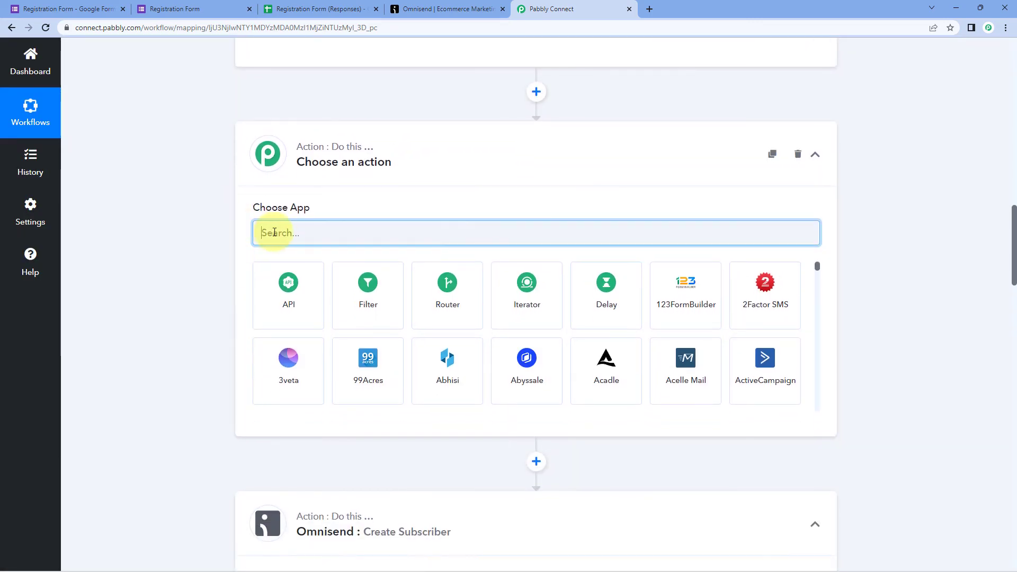
type("Date")
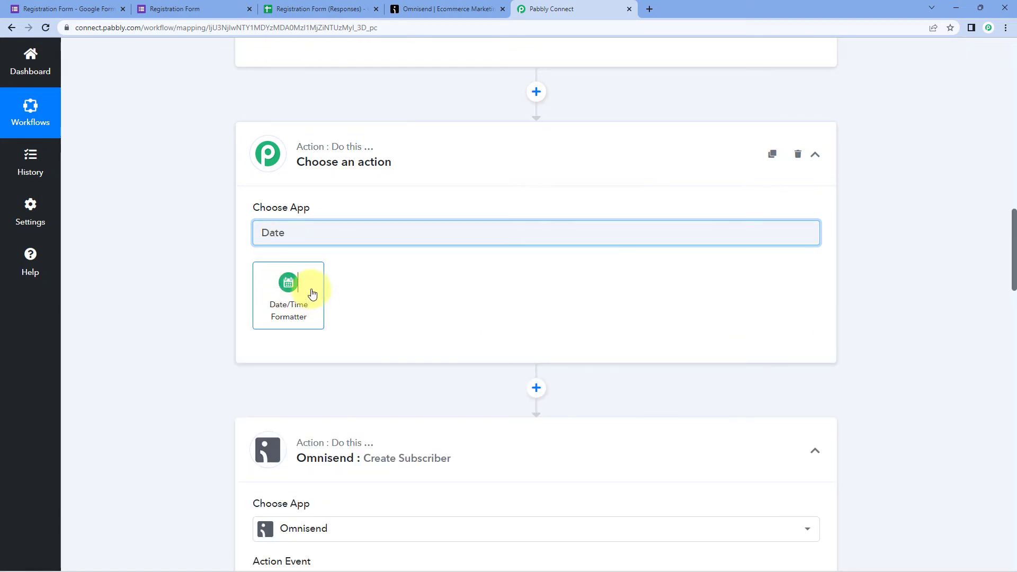
left_click(312, 294)
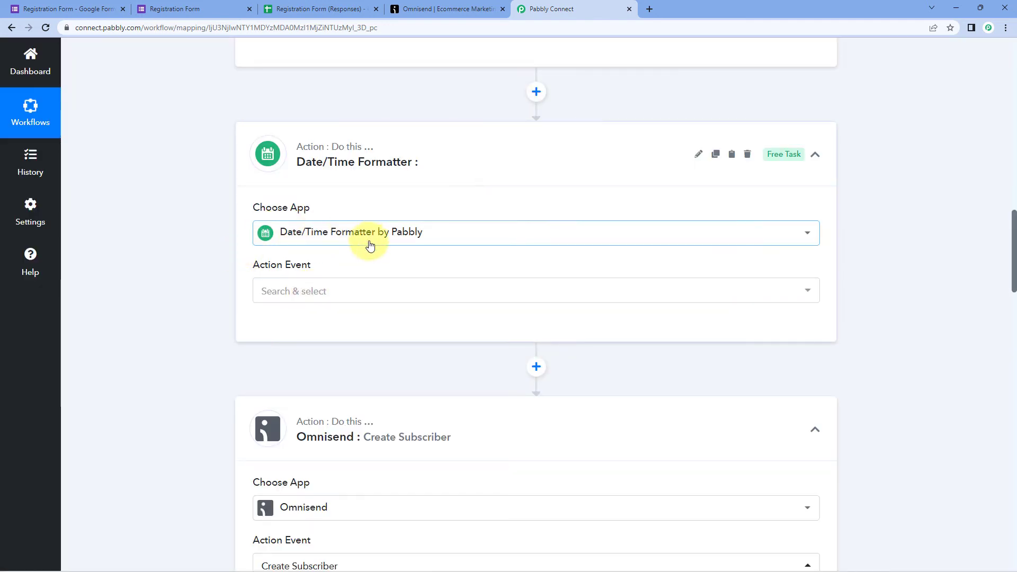
scroll(229, 256, "down", 1)
left_click(312, 237)
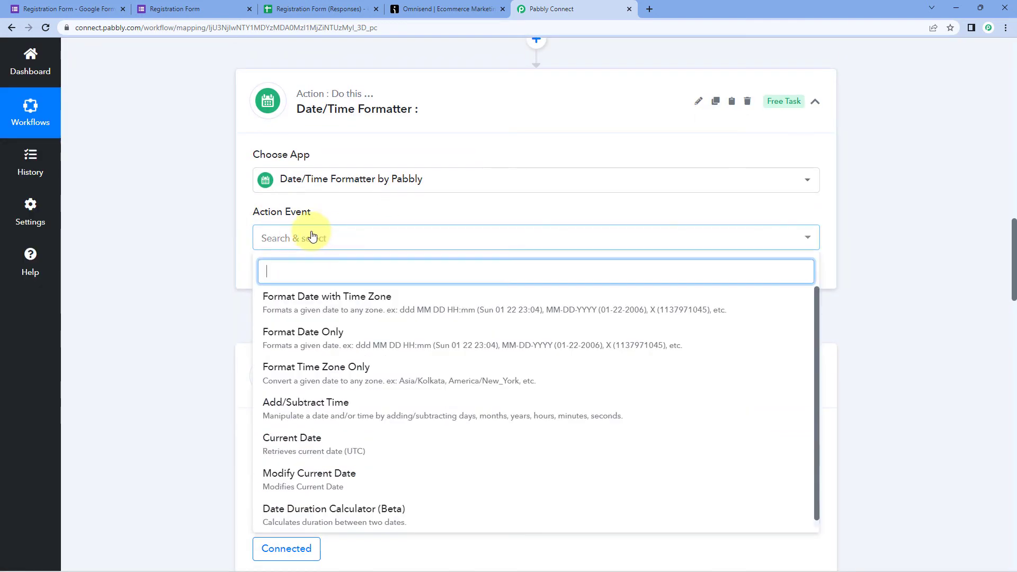
left_click(304, 301)
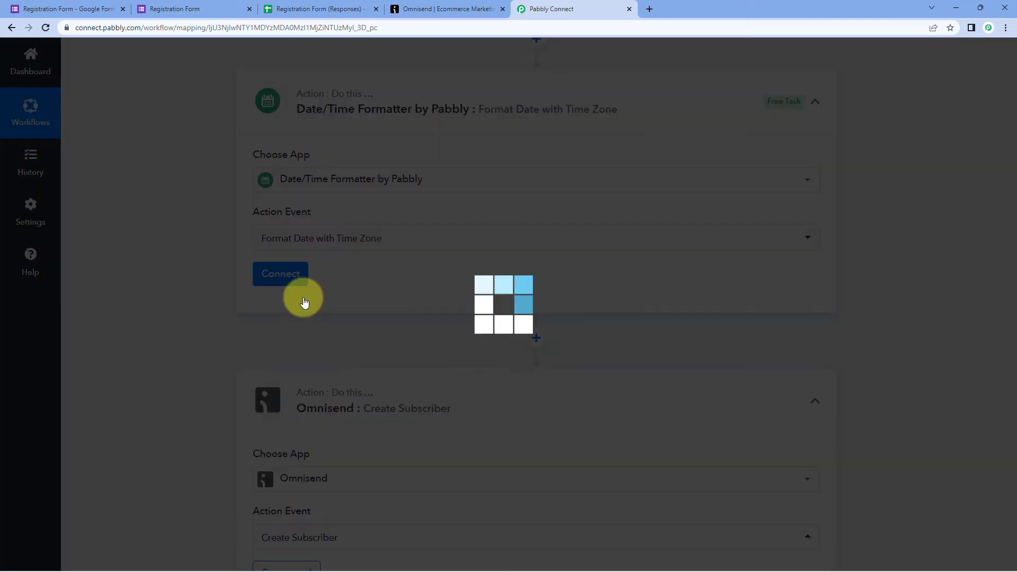
left_click(300, 278)
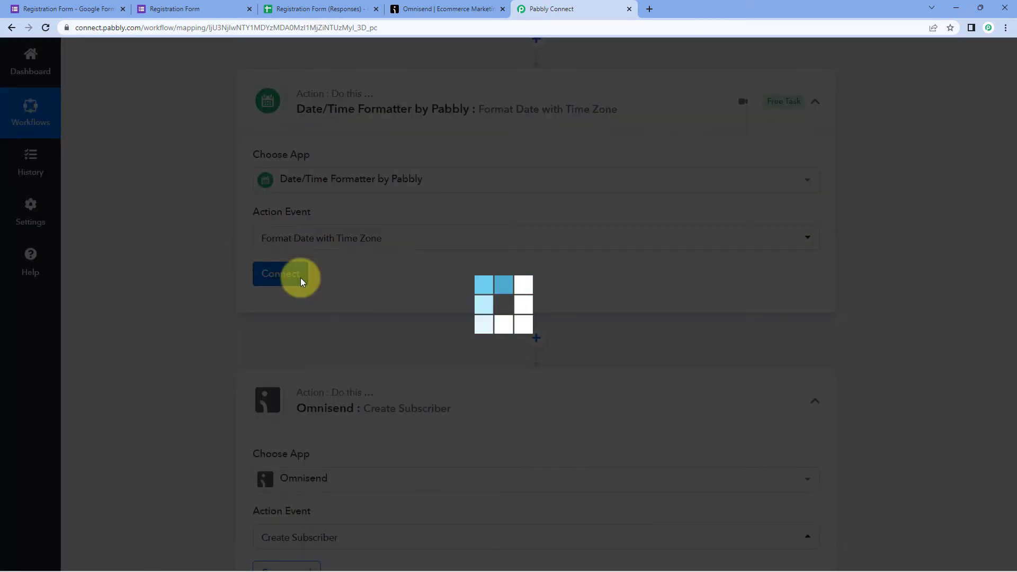
scroll(347, 277, "down", 1)
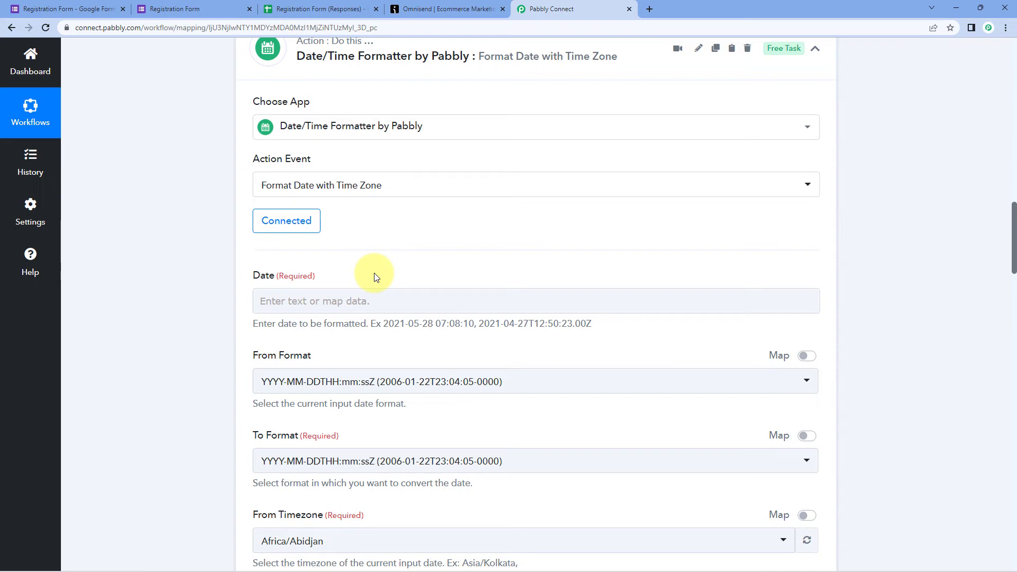
scroll(443, 279, "up", 10)
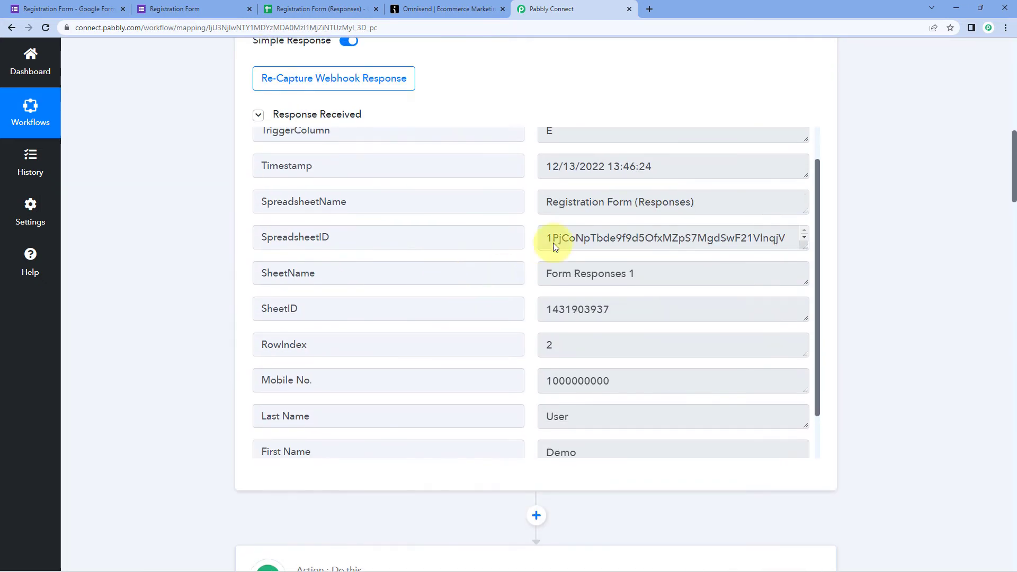
left_click_drag(689, 166, 560, 164)
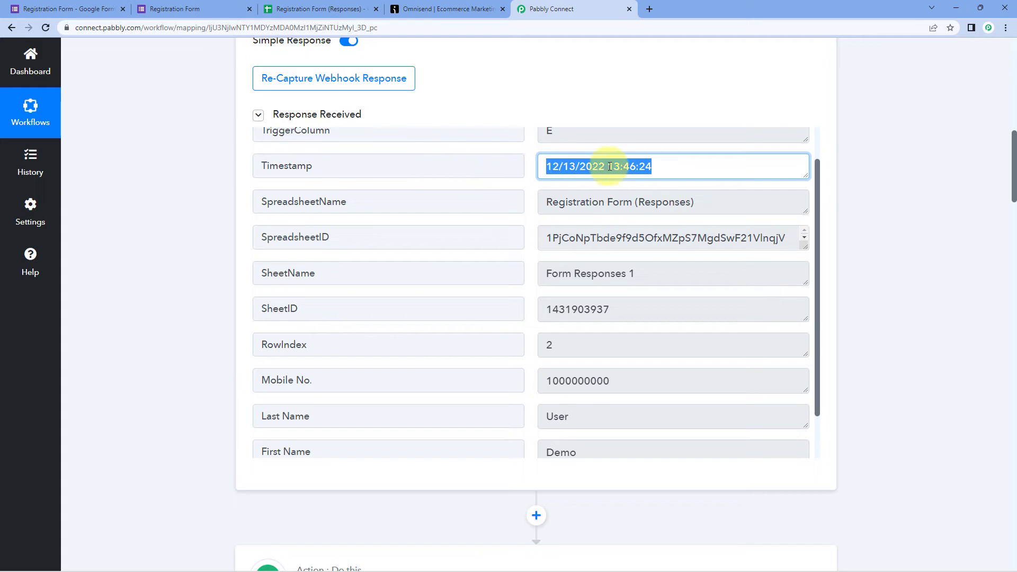
scroll(180, 248, "down", 12)
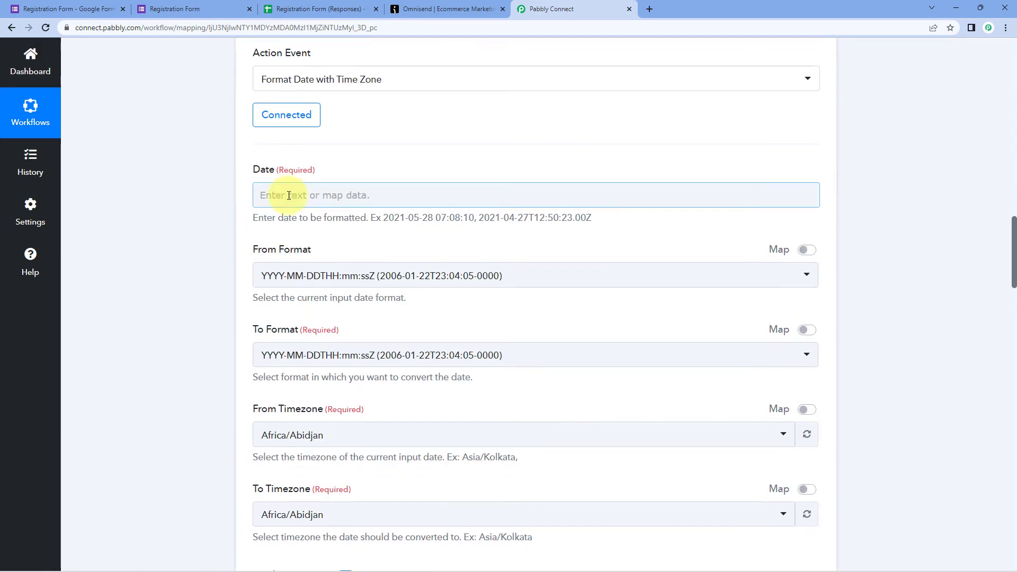
left_click(289, 195)
scroll(360, 235, "down", 1)
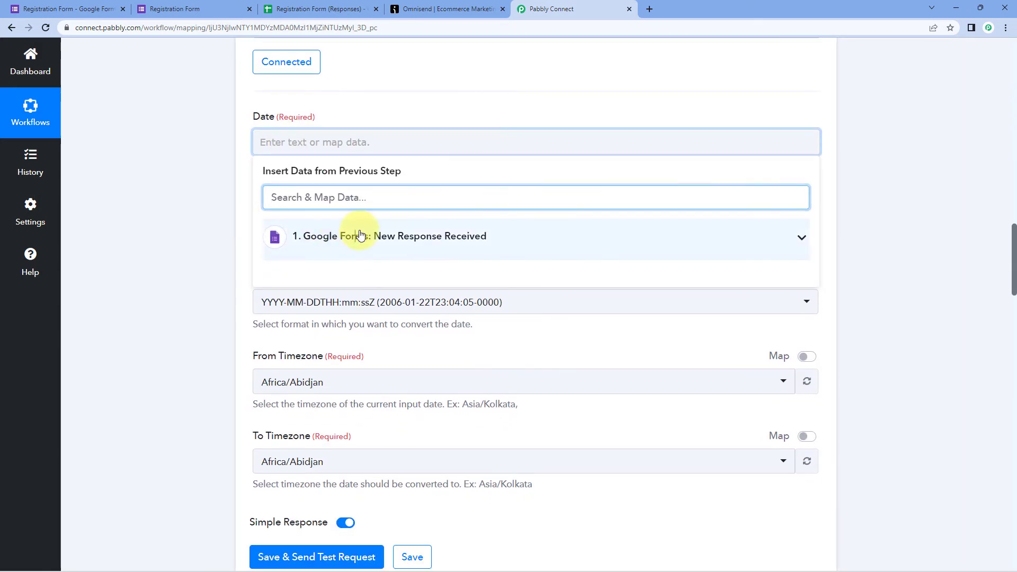
left_click(360, 234)
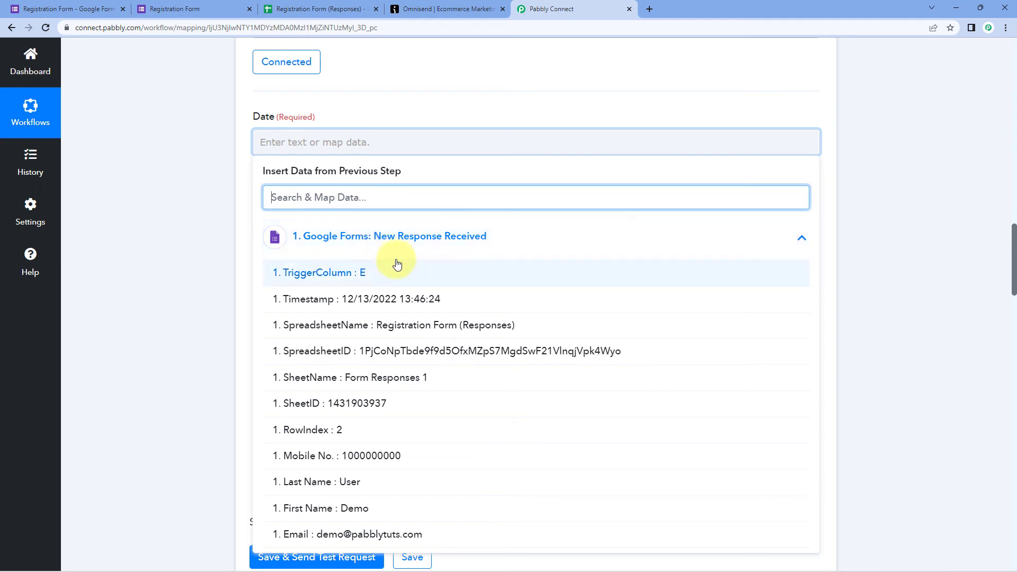
left_click(312, 298)
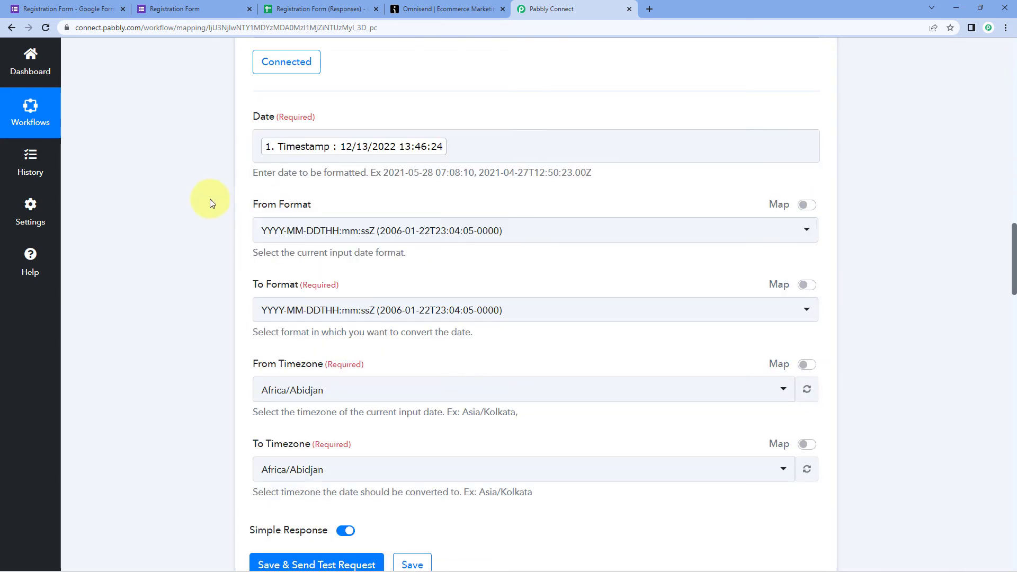
scroll(210, 198, "down", 1)
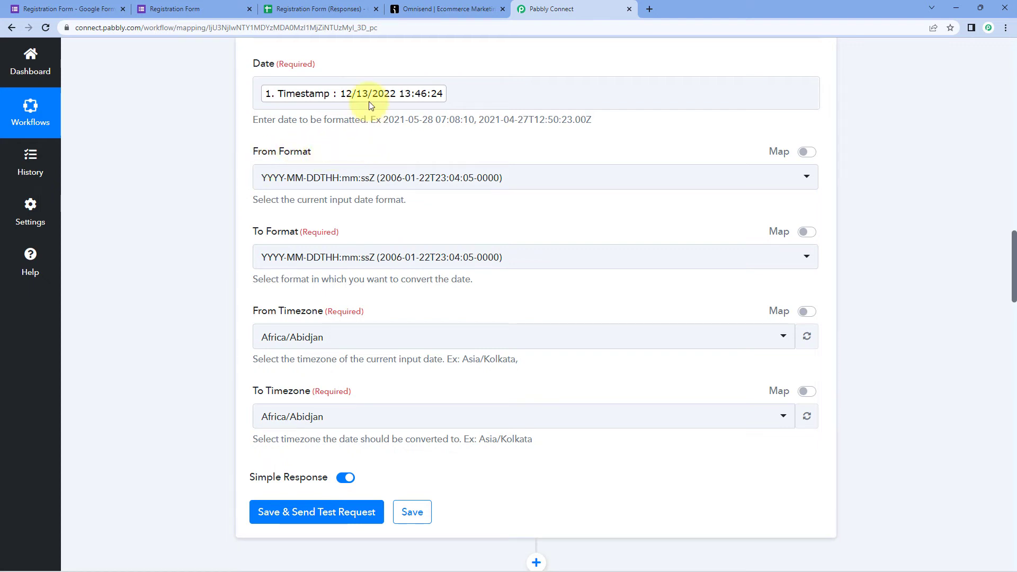
- Set the formatter's From Format to MM-DD-YYYY HH:mm:ss
left_click(478, 183)
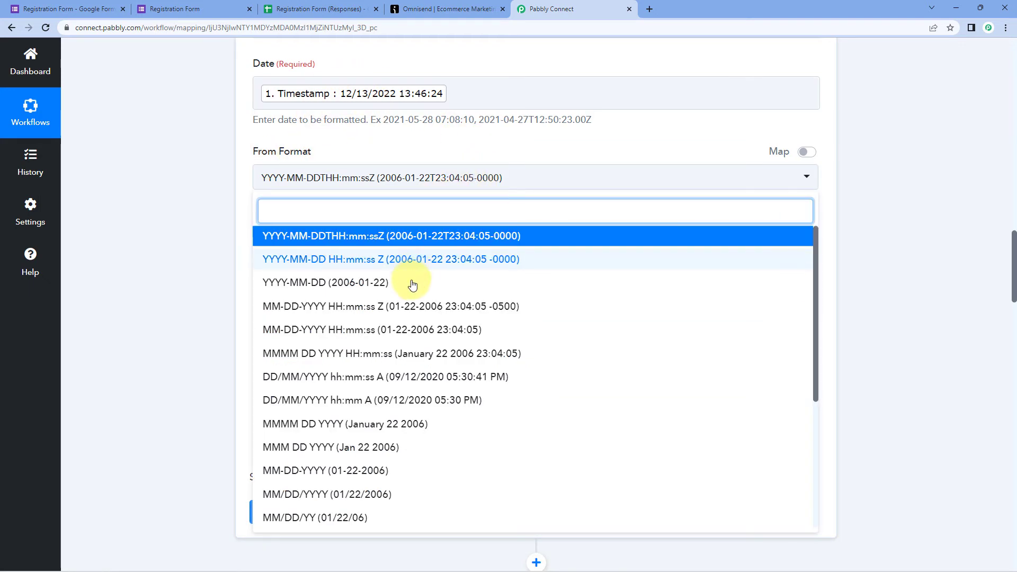
scroll(411, 313, "down", 1)
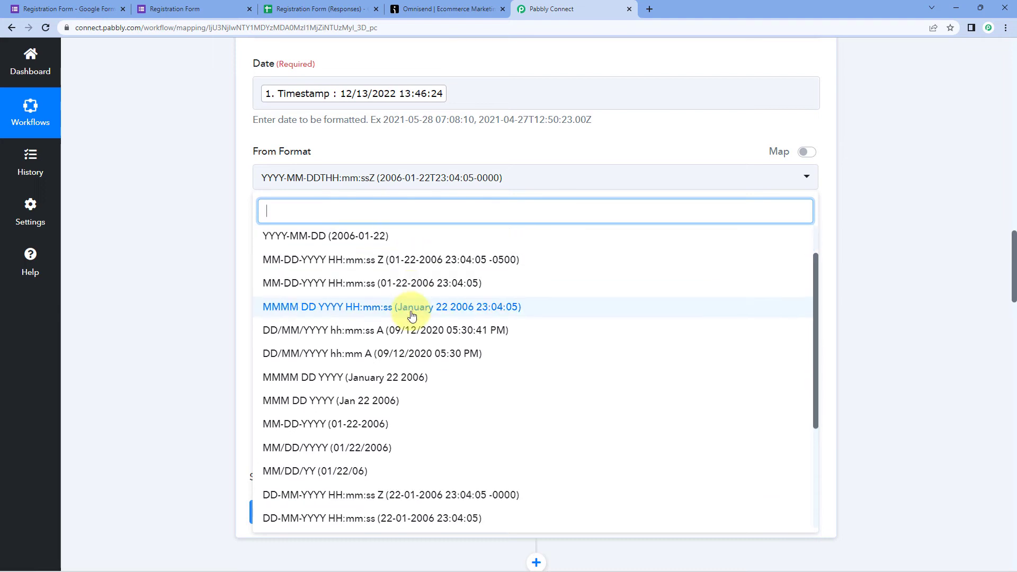
scroll(411, 314, "up", 1)
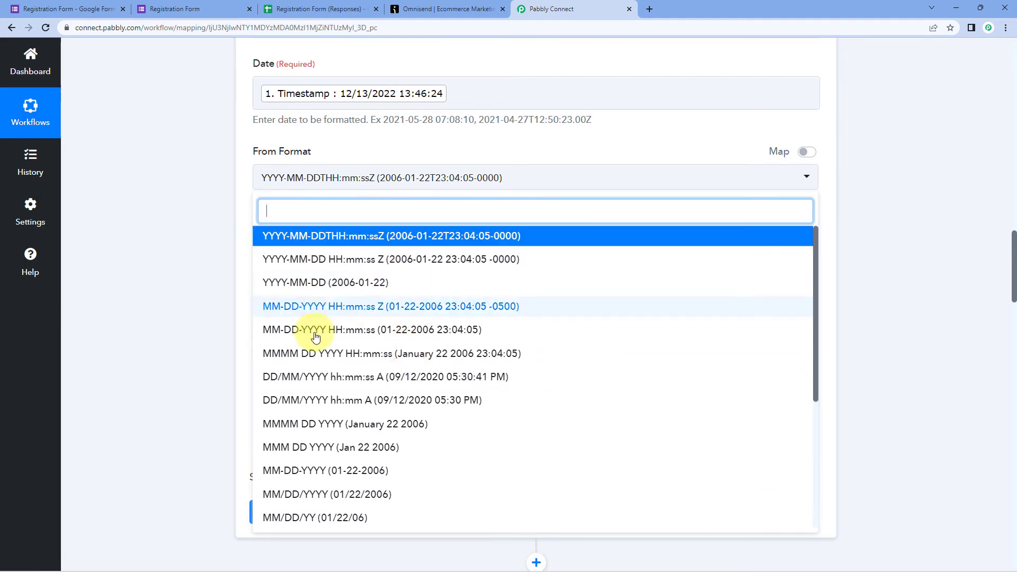
left_click(351, 330)
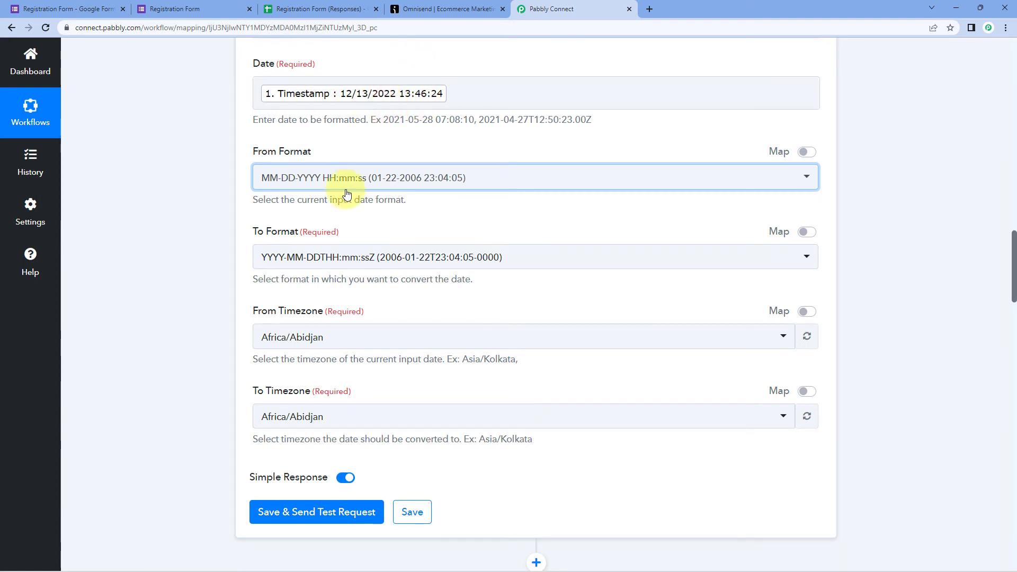
left_click(399, 185)
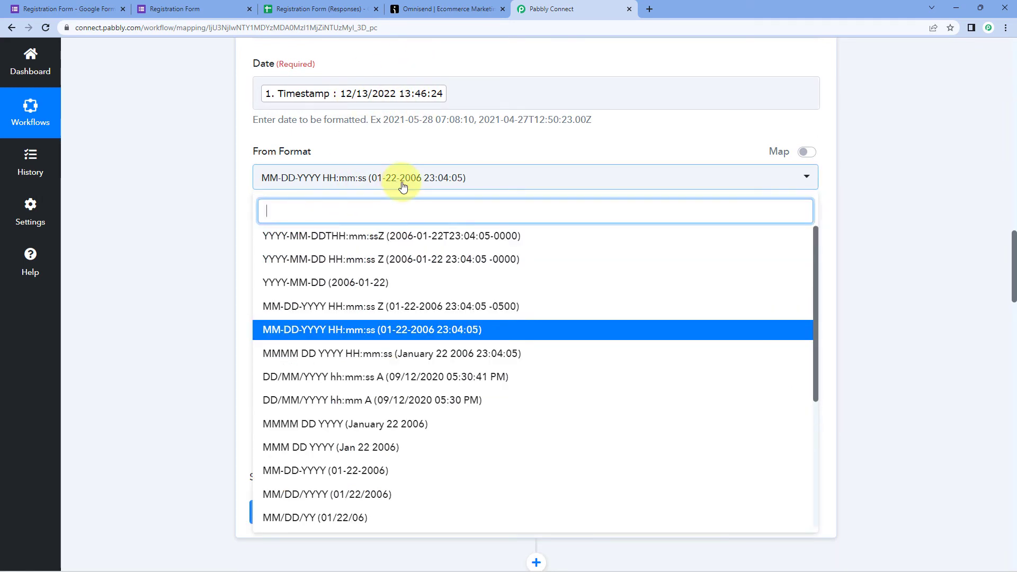
left_click(484, 145)
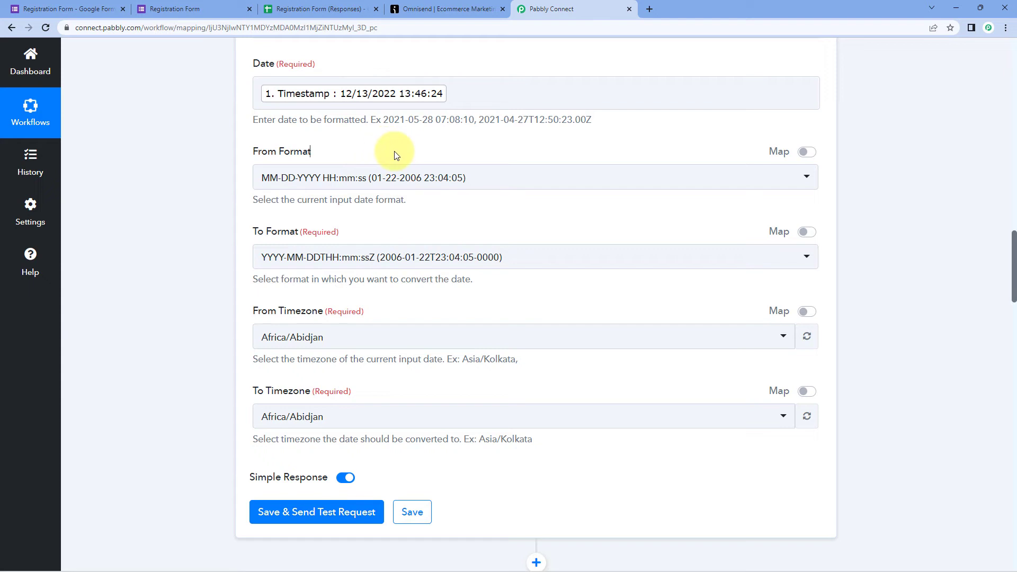
scroll(209, 229, "down", 1)
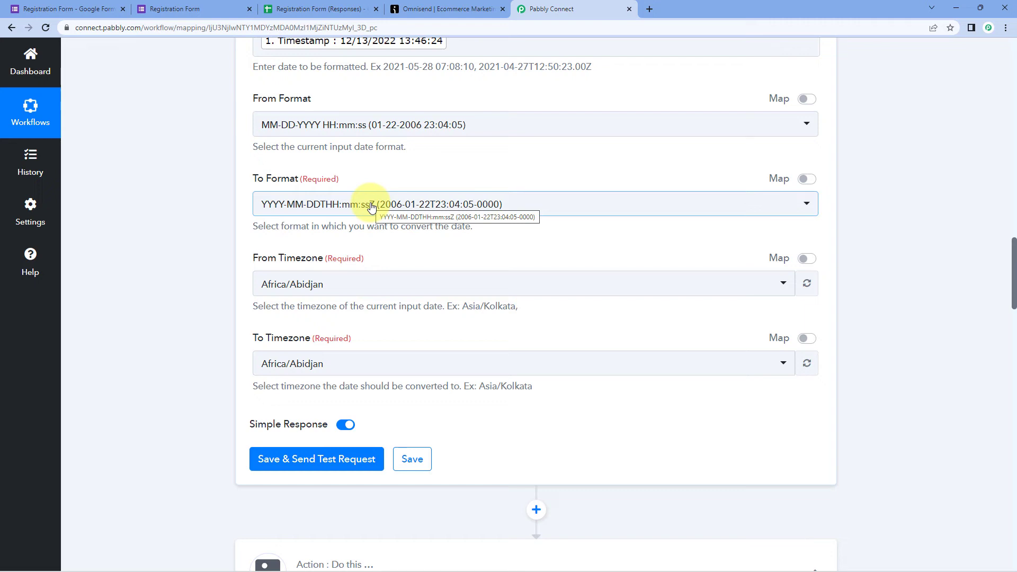
- Set the To Format to YYYY-MM-DDTHH:mm:ss[Z], matching the example Status Date format
left_click(338, 206)
scroll(238, 220, "down", 1)
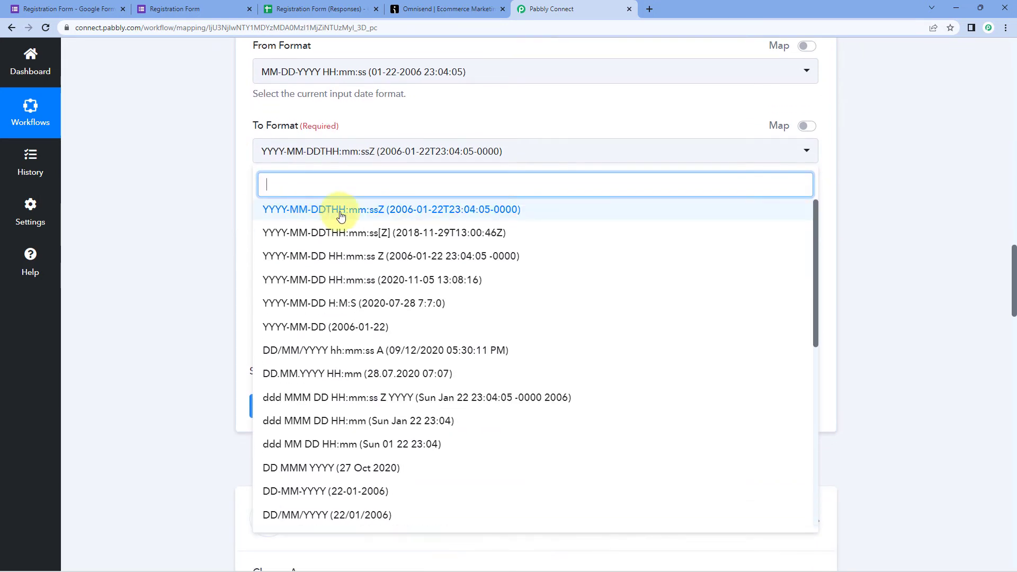
left_click(370, 235)
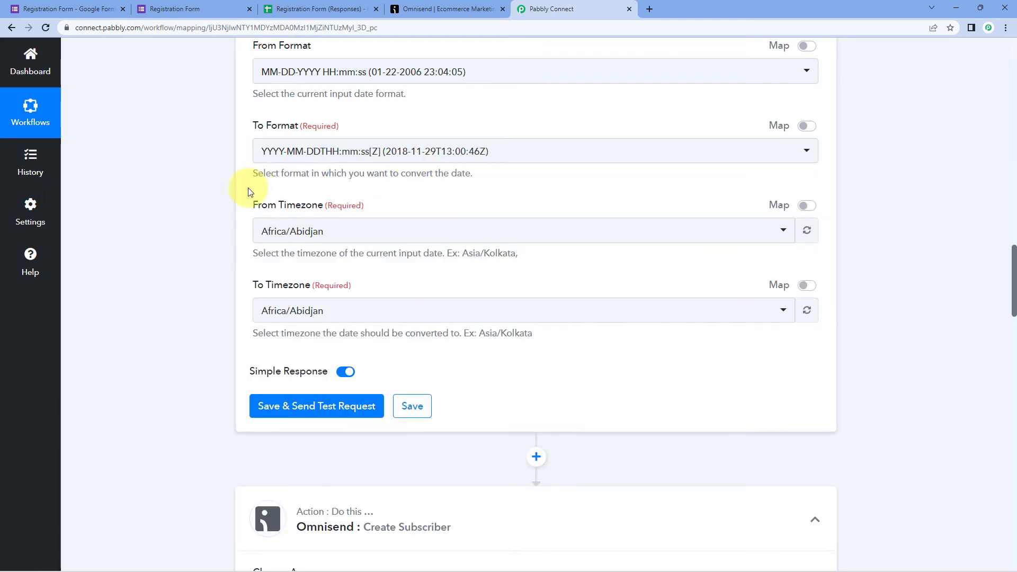
scroll(217, 199, "down", 5)
scroll(217, 196, "down", 10)
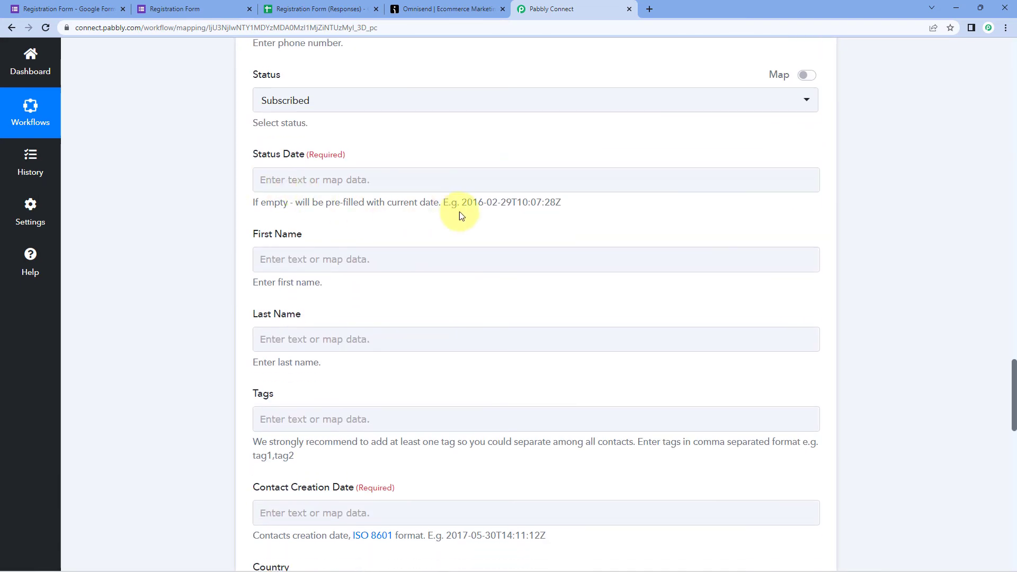
left_click_drag(561, 203, 462, 208)
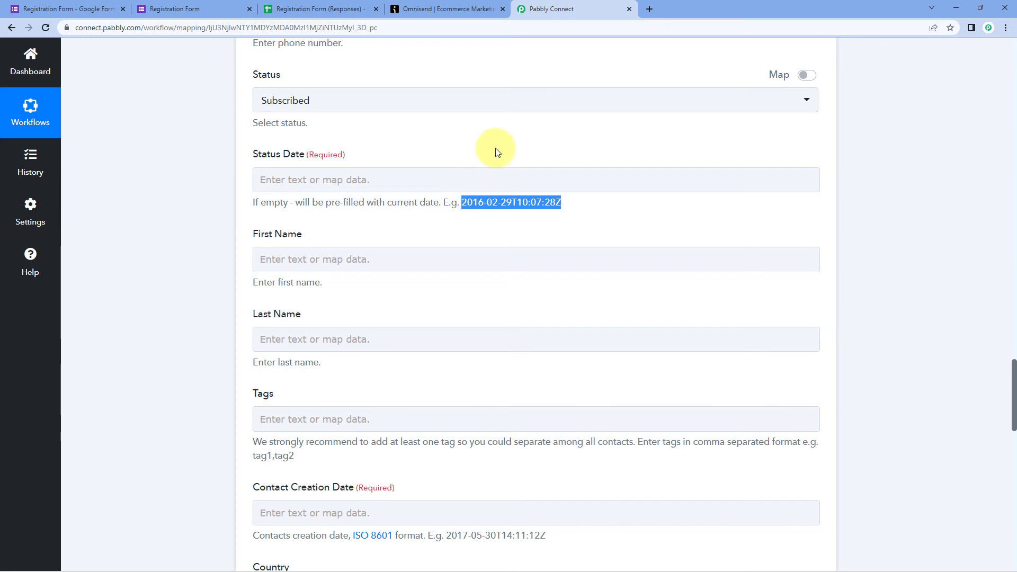
left_click(495, 147)
scroll(496, 150, "up", 19)
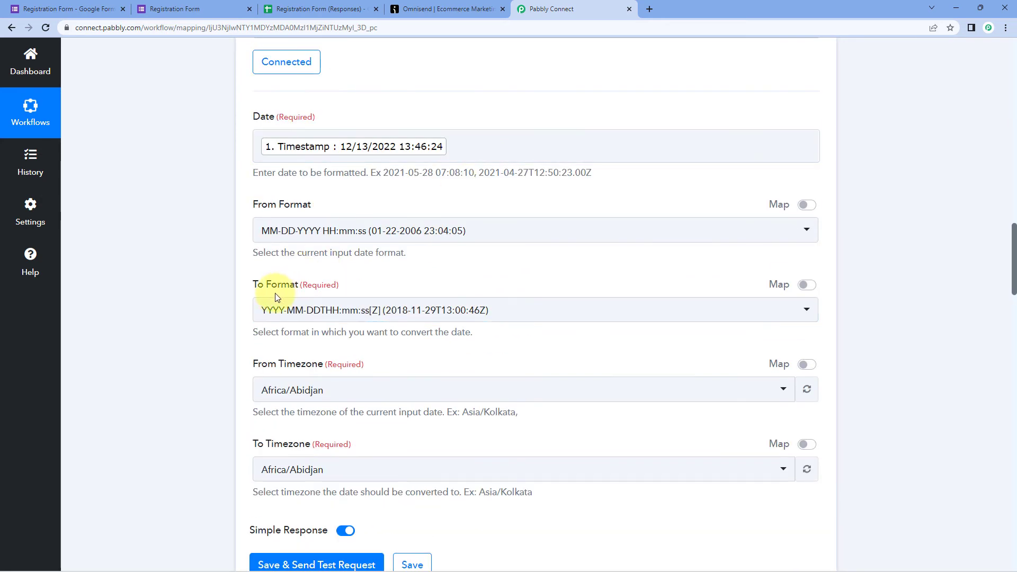
scroll(290, 268, "down", 1)
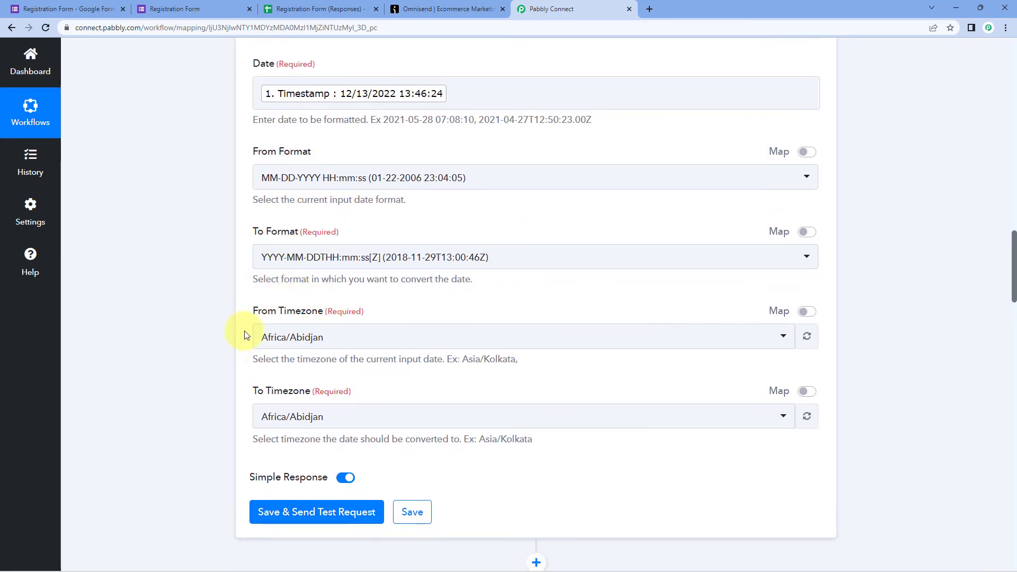
scroll(399, 236, "down", 2)
scroll(418, 221, "up", 3)
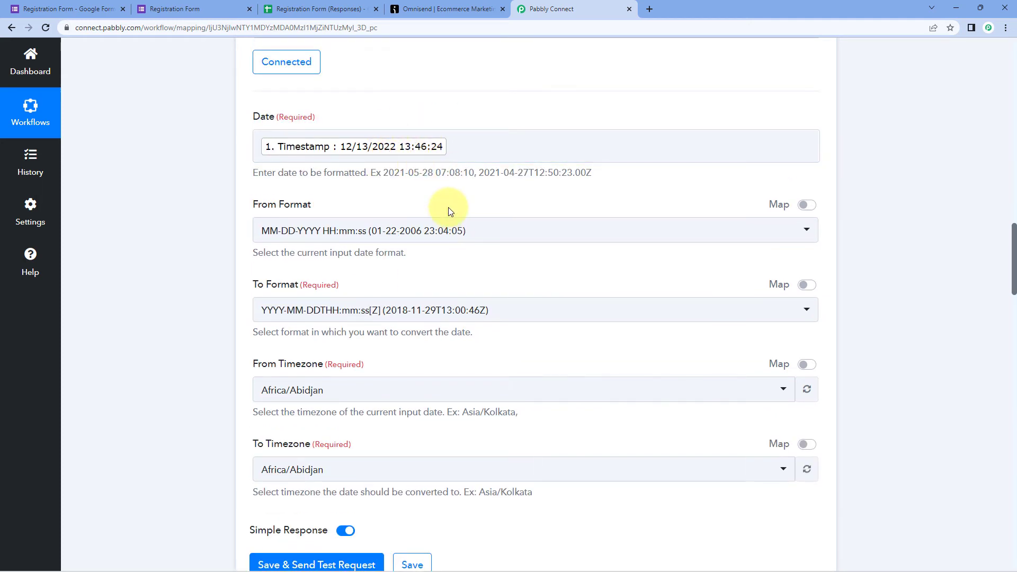
scroll(449, 211, "down", 3)
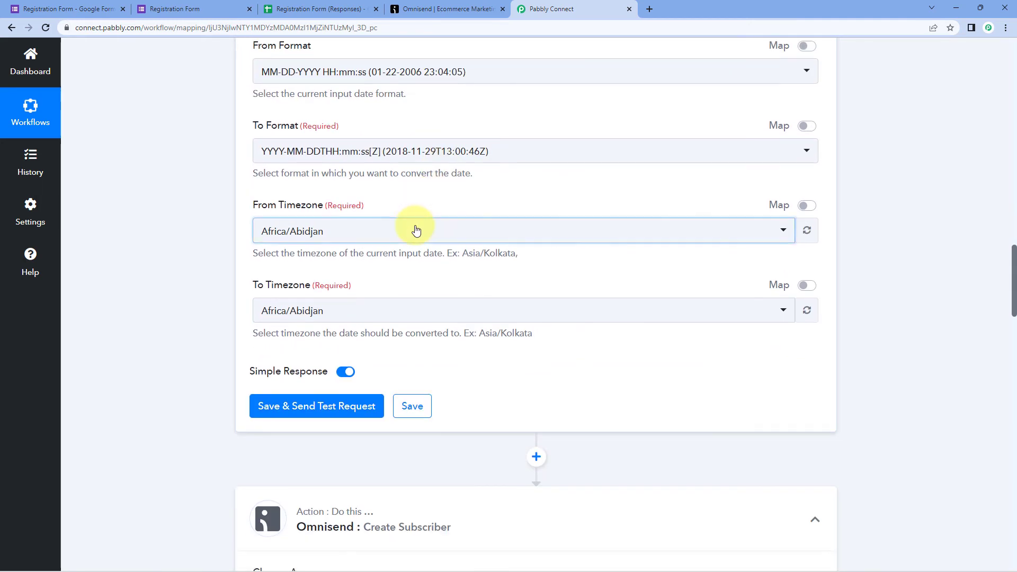
- Set From Timezone to Asia/Kolkata and To Timezone to Etc/UTC
left_click(370, 236)
type("kol")
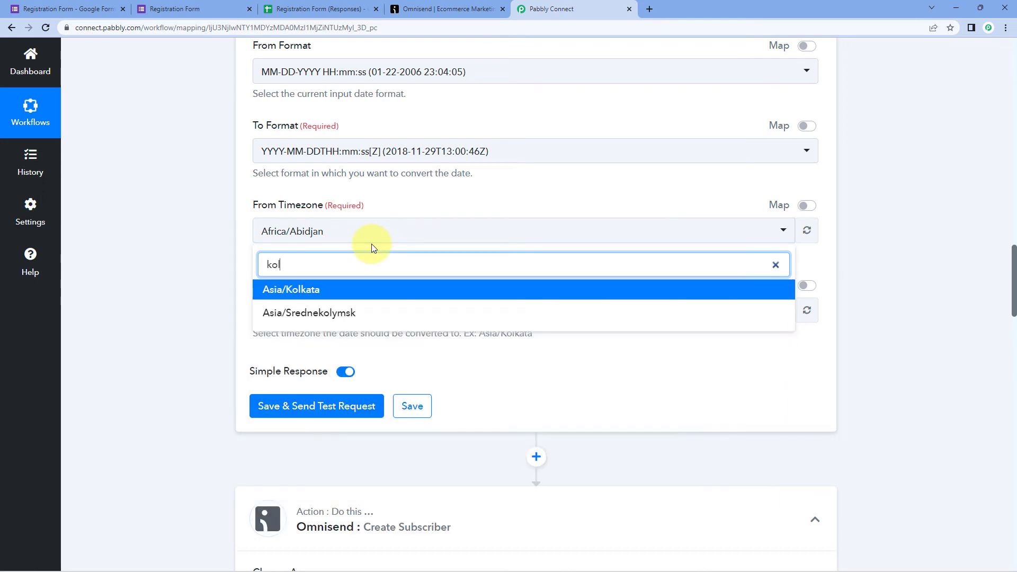
left_click(328, 290)
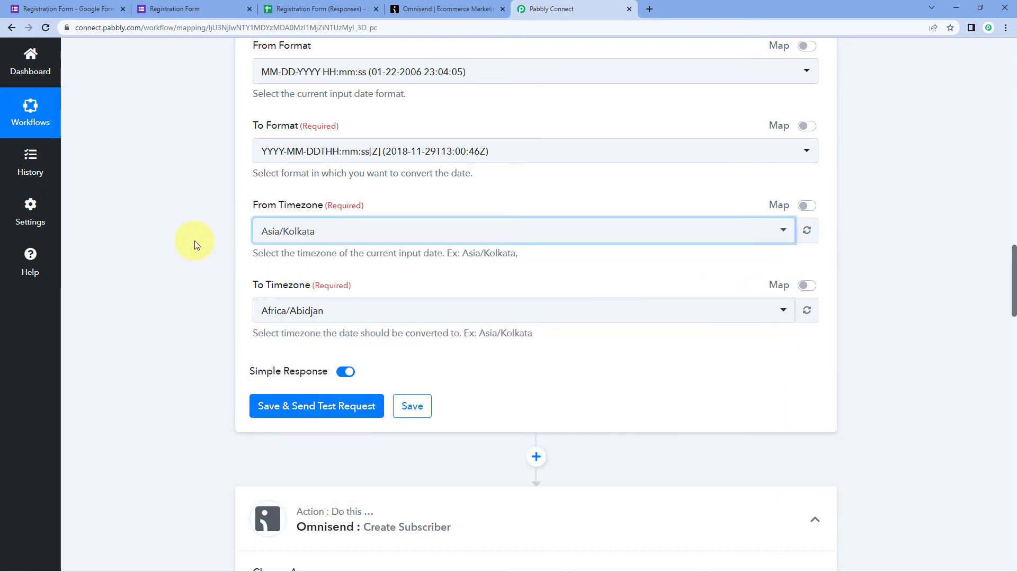
left_click(195, 242)
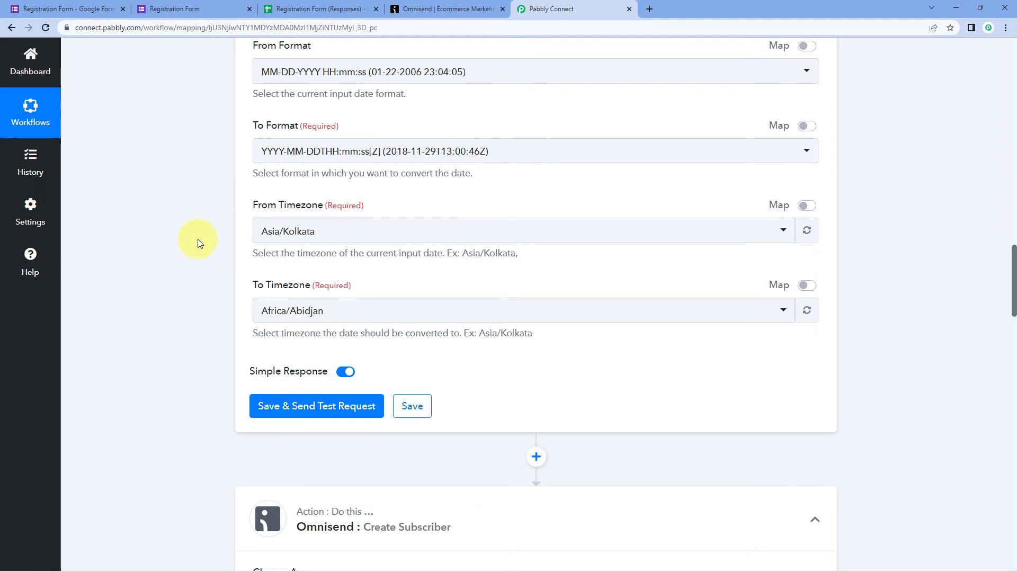
scroll(198, 240, "down", 1)
left_click(360, 261)
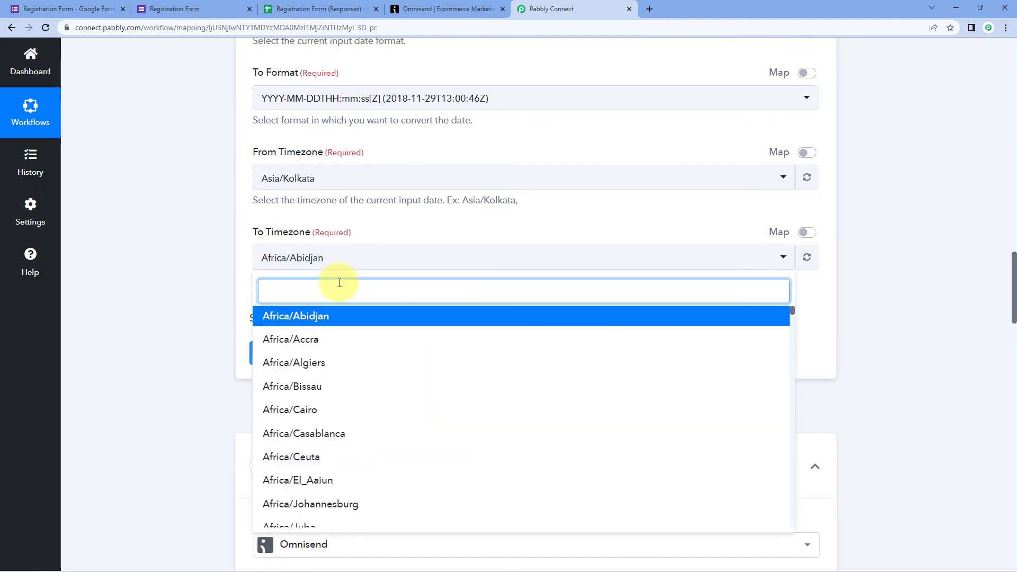
type("UTC")
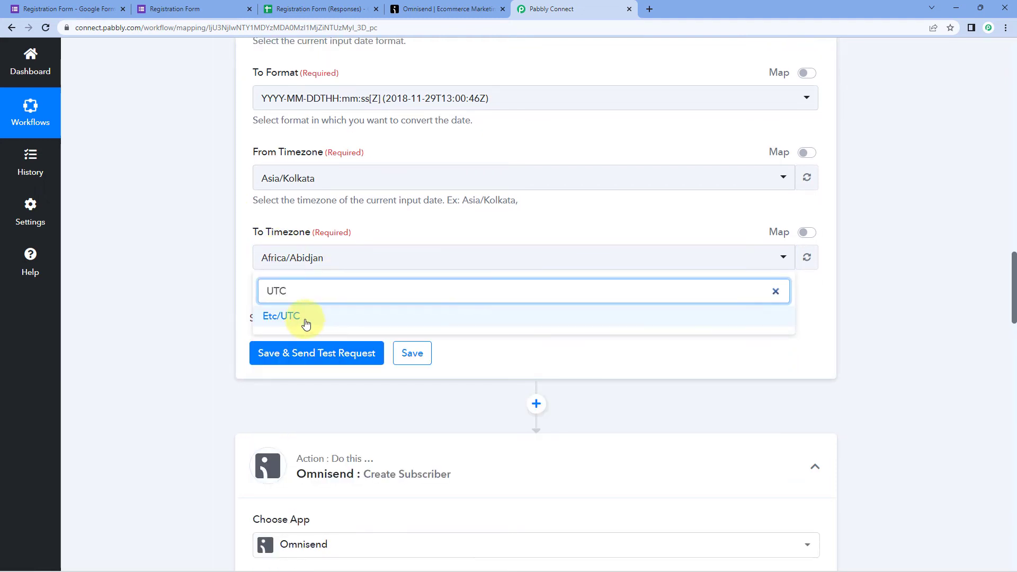
left_click(304, 317)
left_click(208, 290)
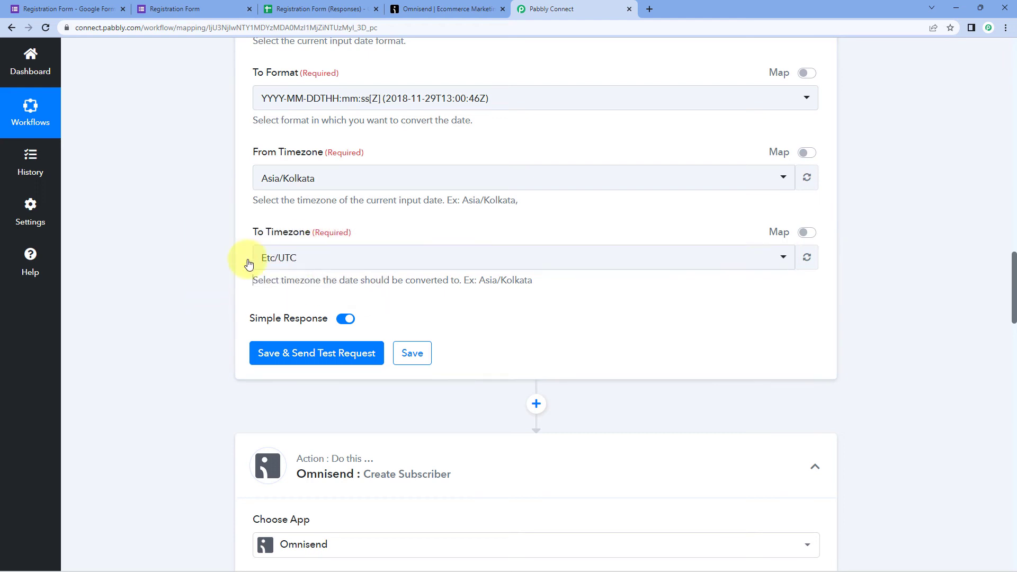
- Save the formatter and send a test request, which returns 2022-12-13T08:16:24Z
left_click(331, 355)
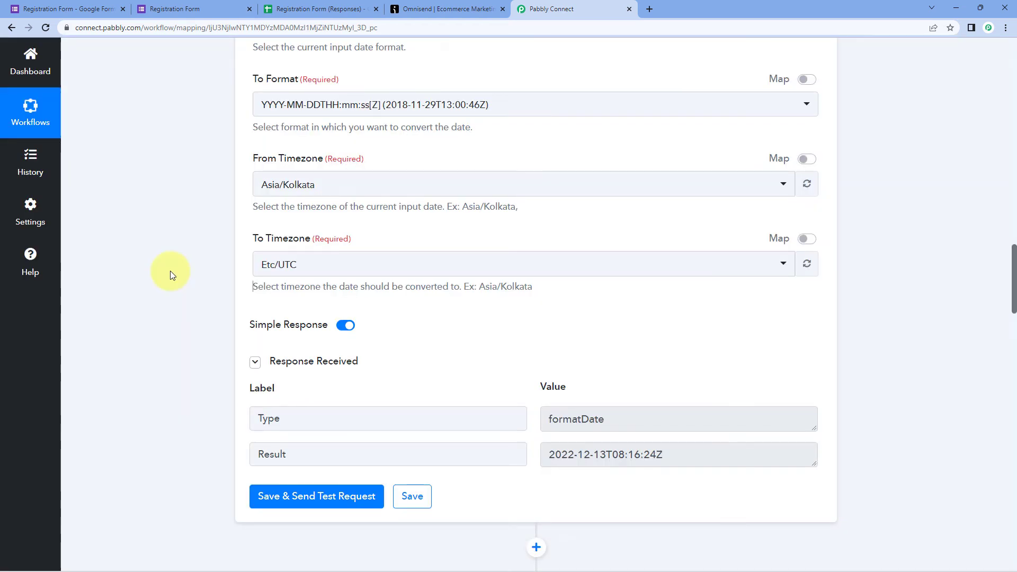
scroll(170, 272, "down", 1)
scroll(170, 272, "down", 1)
scroll(488, 230, "up", 6)
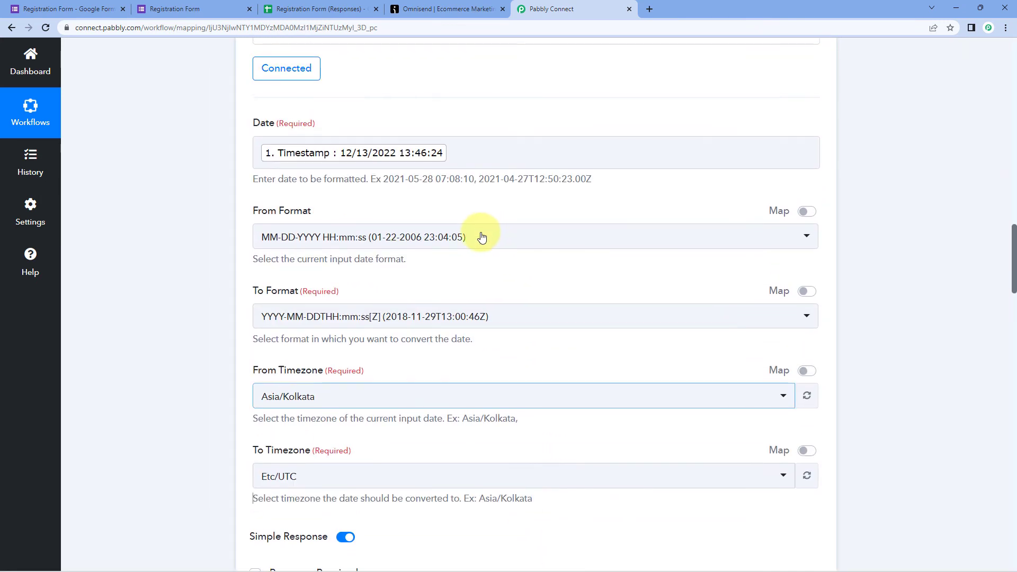
scroll(577, 213, "down", 6)
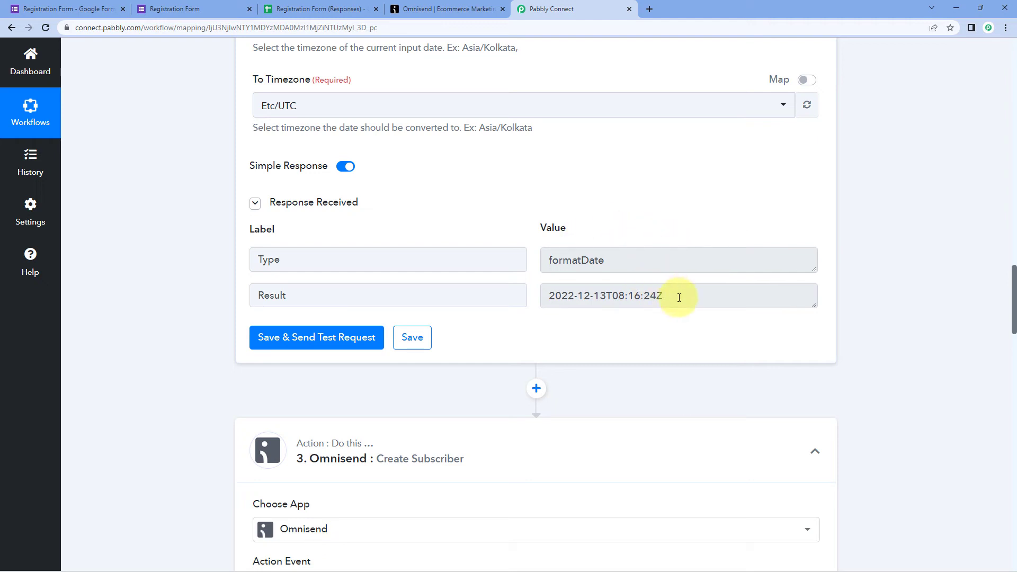
left_click_drag(679, 298, 534, 298)
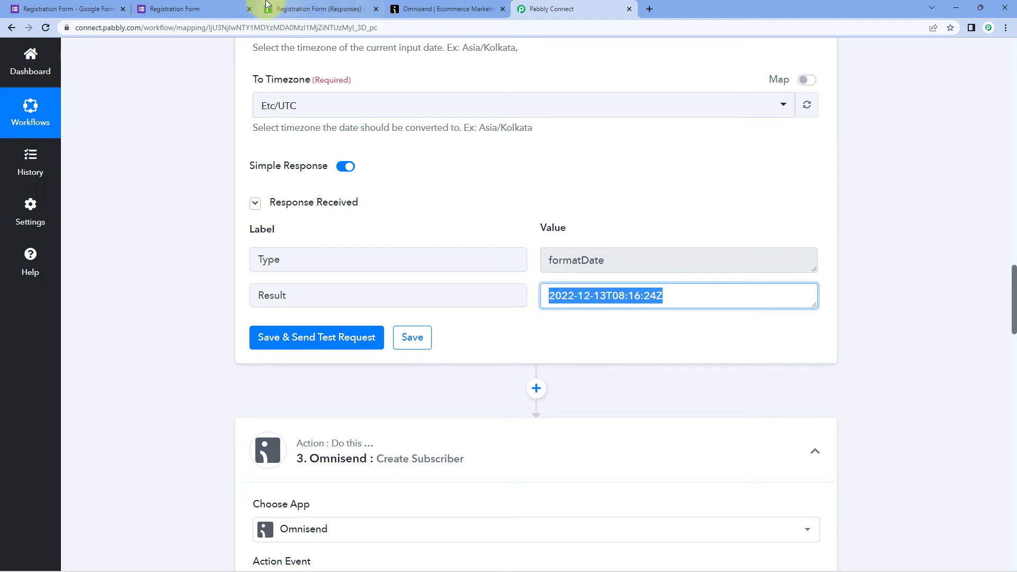
left_click(310, 9)
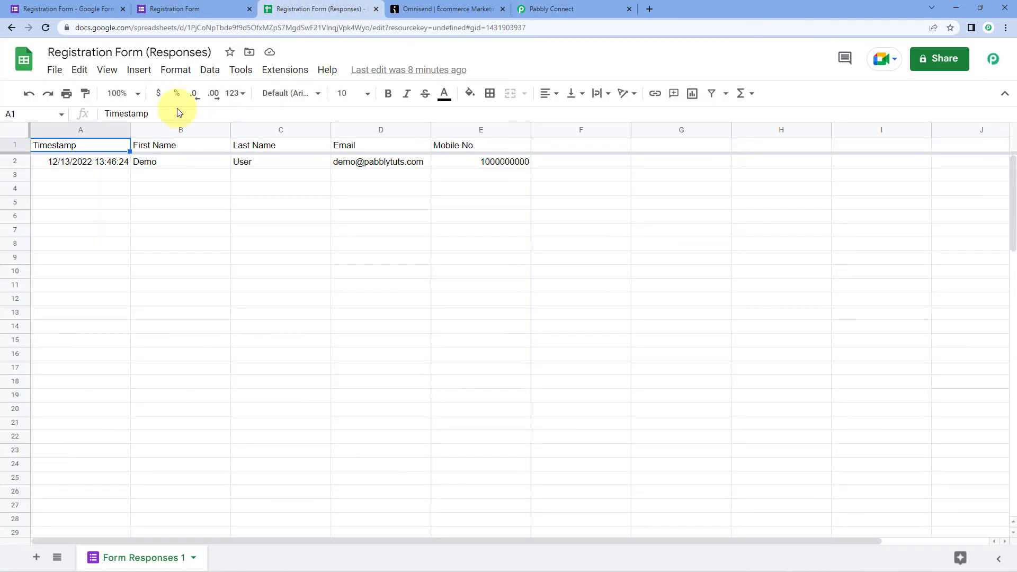
left_click(556, 6)
left_click(569, 295)
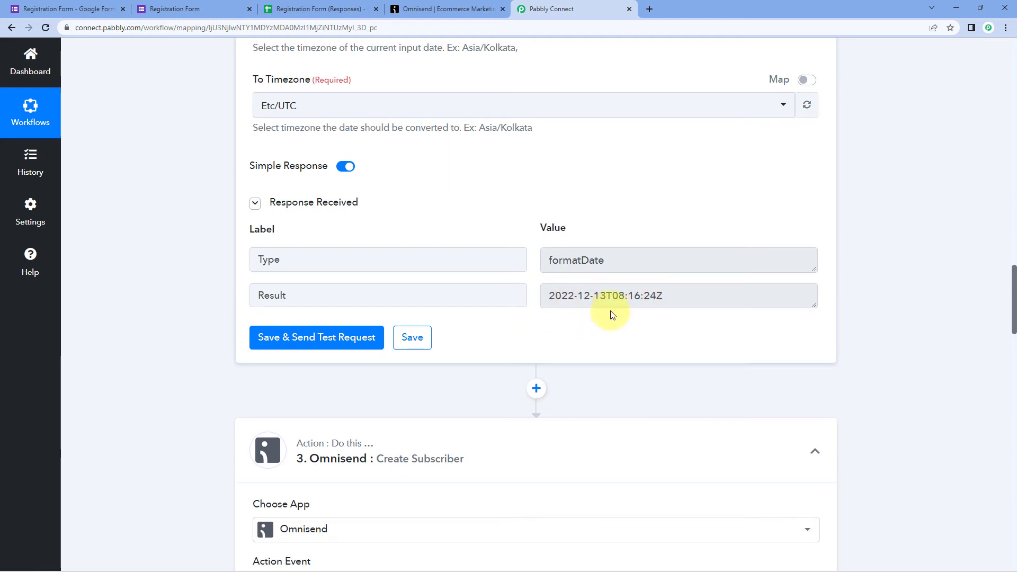
left_click_drag(684, 294, 526, 301)
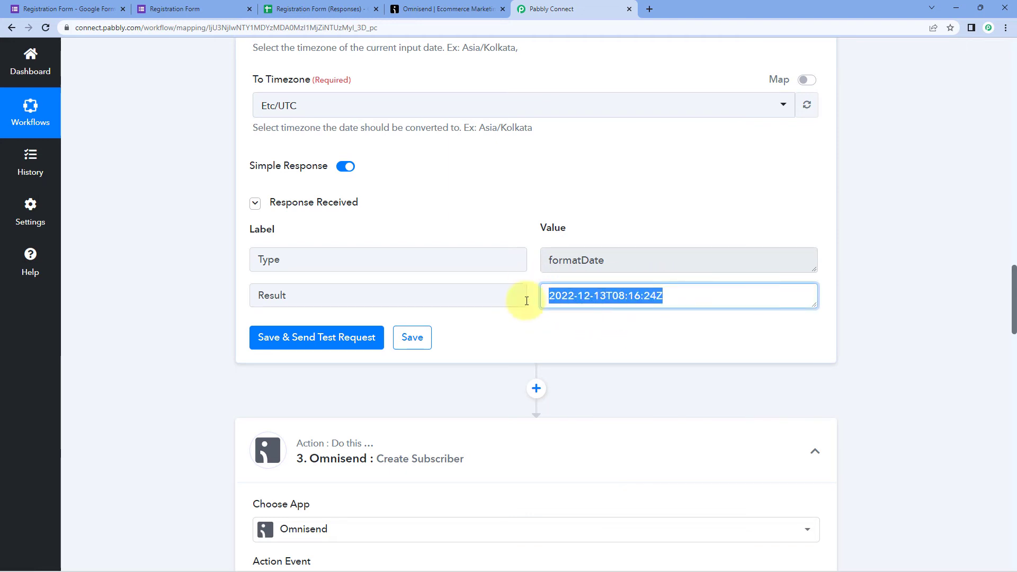
- Open the Status Date field's data list, then dismiss it without mapping anything
scroll(194, 290, "down", 10)
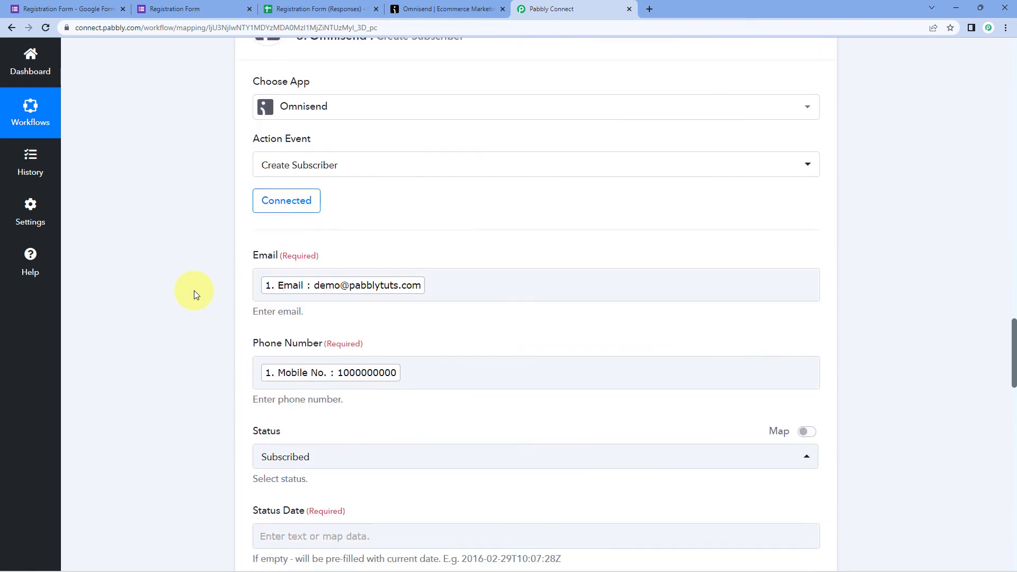
left_click(296, 320)
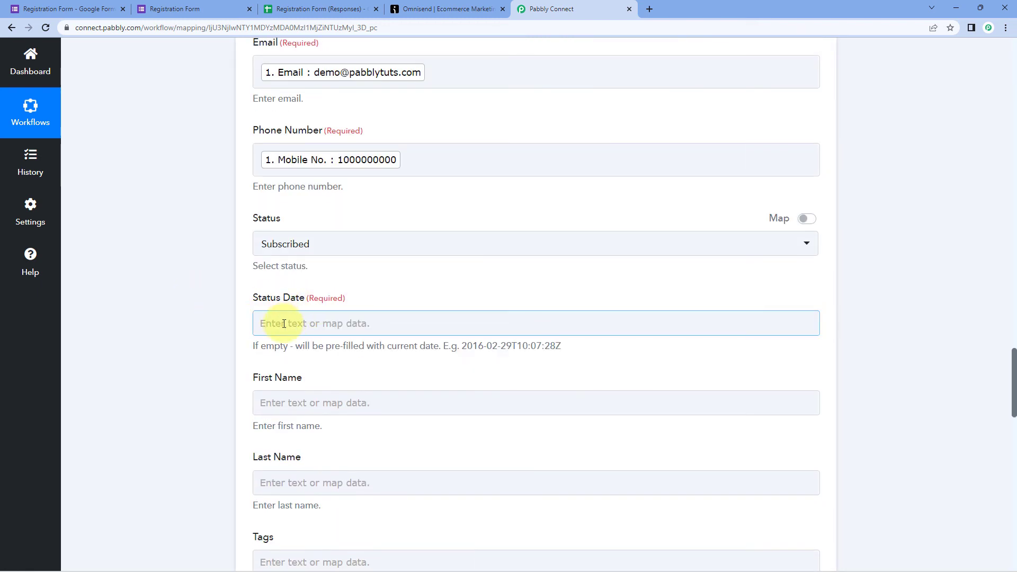
left_click(284, 324)
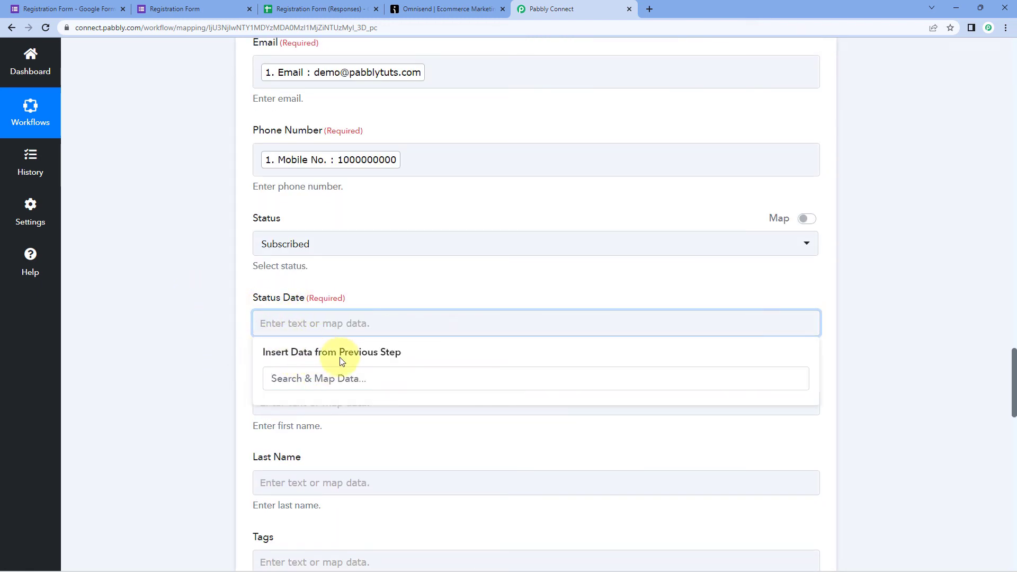
left_click(372, 294)
scroll(379, 288, "up", 5)
scroll(427, 297, "up", 3)
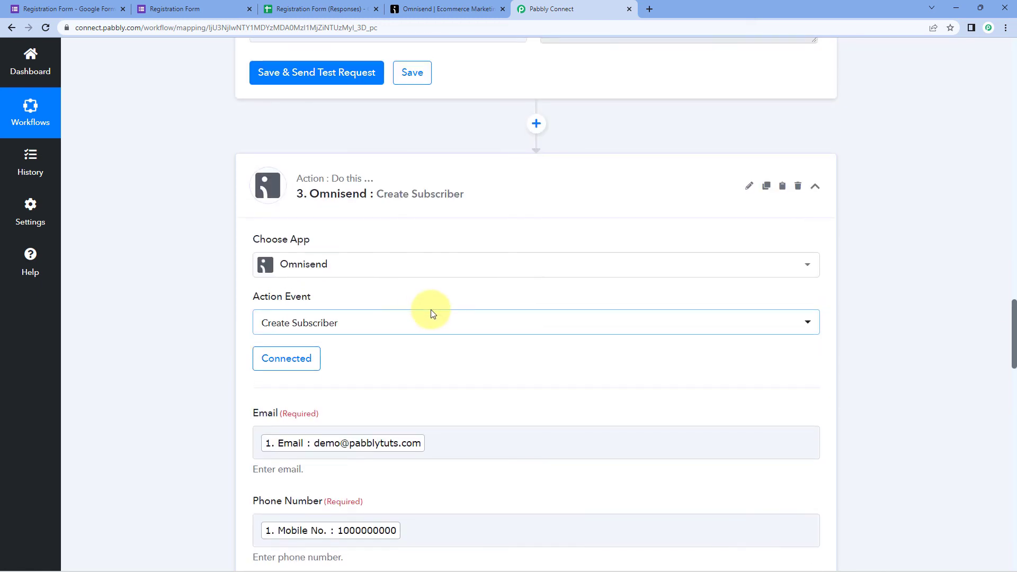
scroll(450, 286, "up", 2)
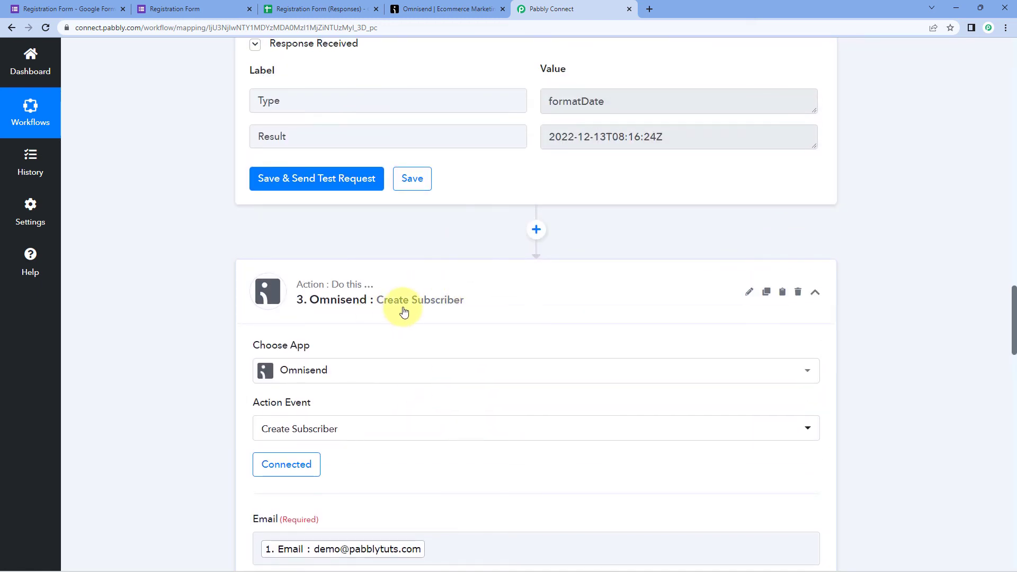
scroll(194, 297, "down", 3)
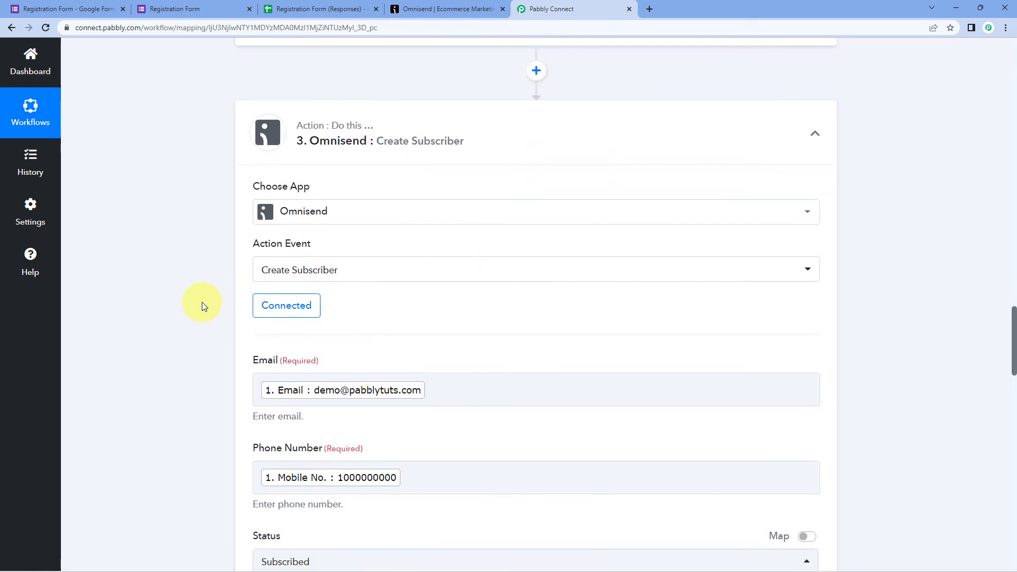
- Keep the existing Omnisend #3 connection for the Omnisend step and save it
left_click(287, 311)
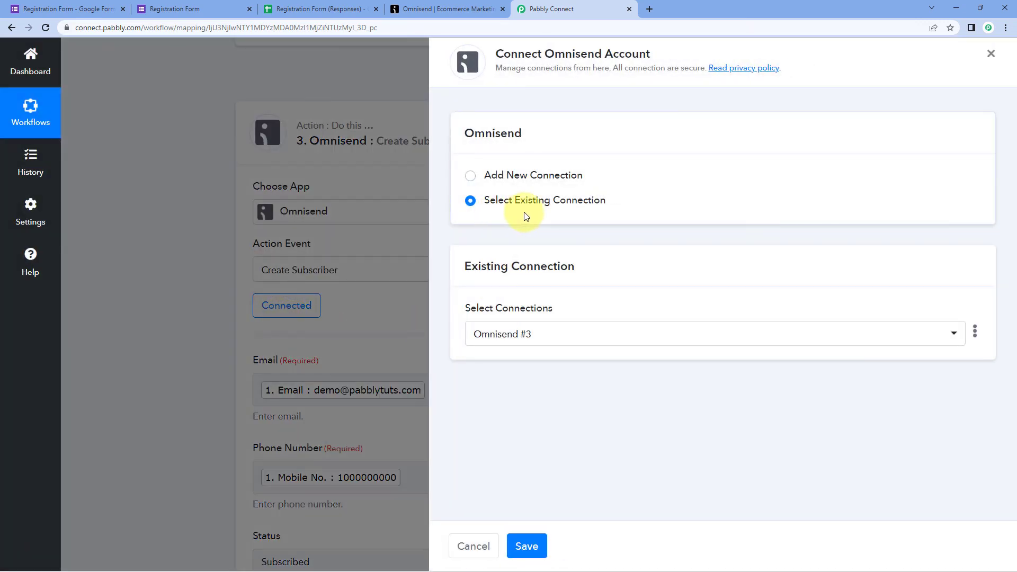
left_click(527, 545)
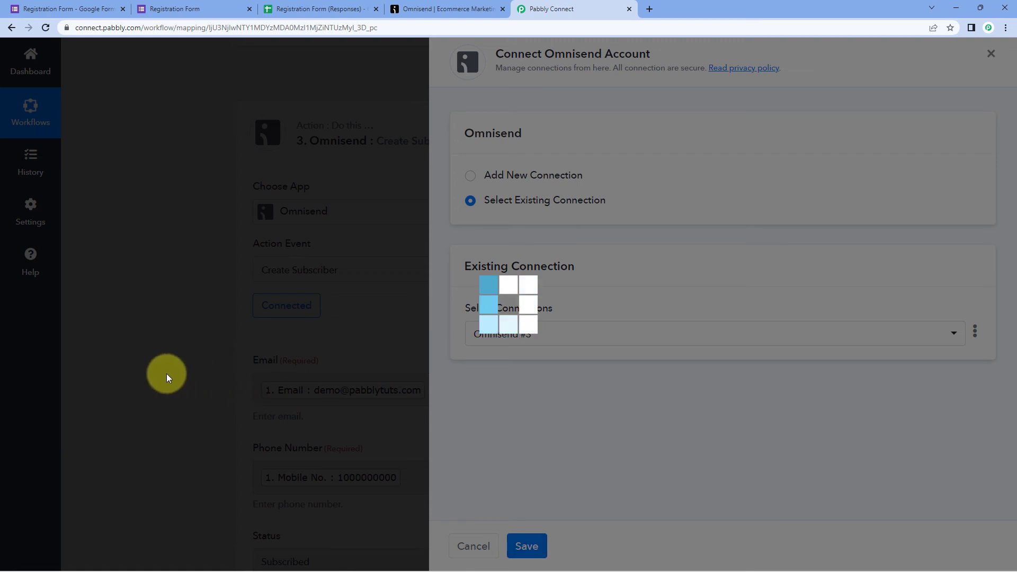
scroll(175, 365, "down", 3)
scroll(181, 352, "down", 4)
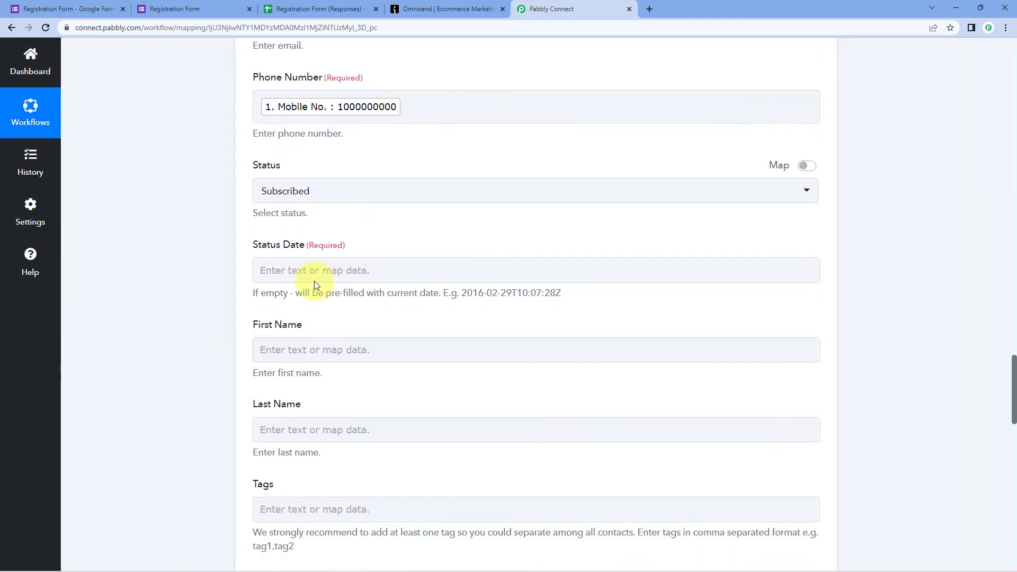
- Map the Date/Time Formatter's '2. Result' (2022-12-13T08:16:24Z) into Omnisend's Status Date
left_click(292, 270)
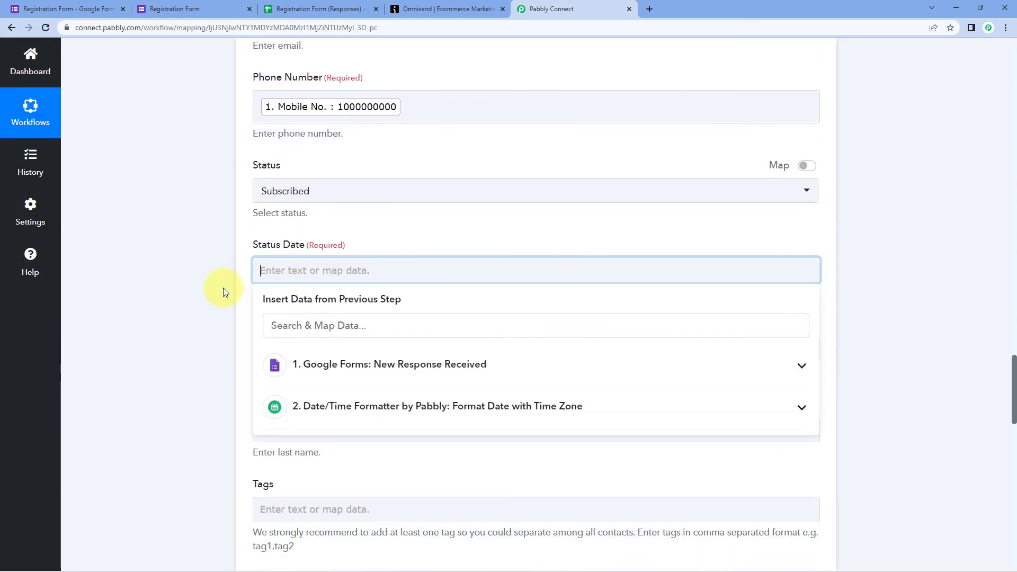
scroll(222, 286, "down", 2)
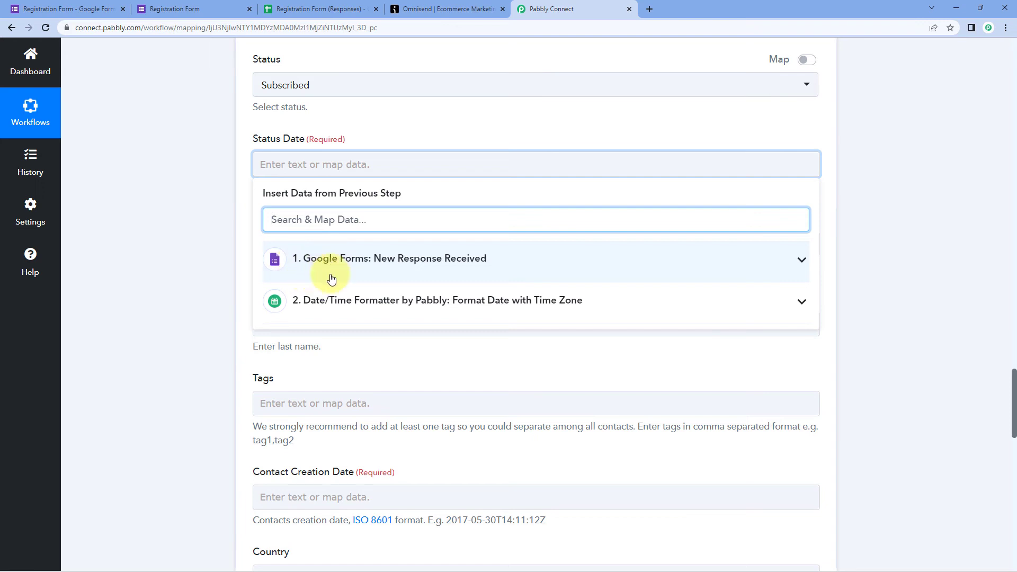
left_click(365, 305)
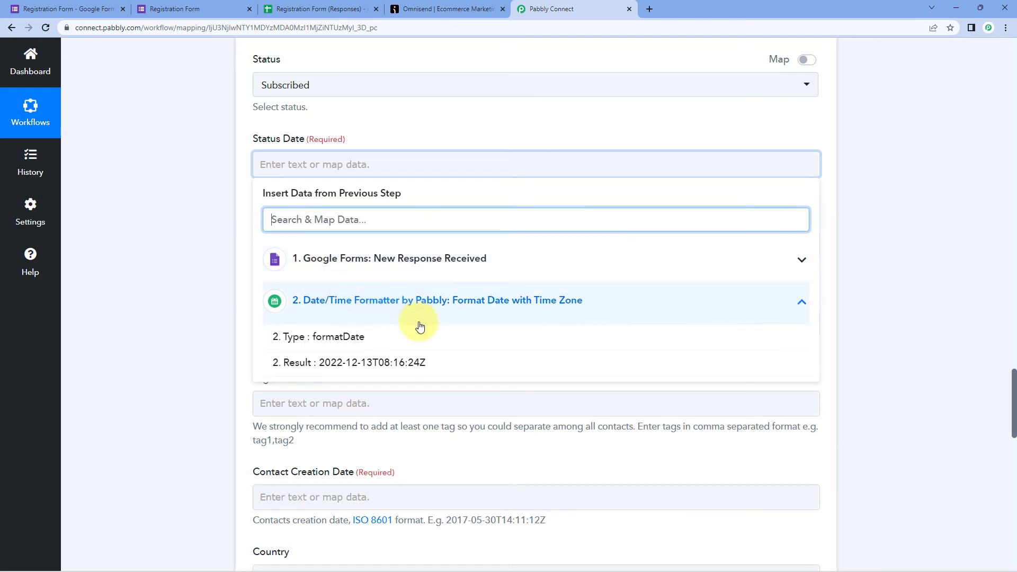
left_click(338, 362)
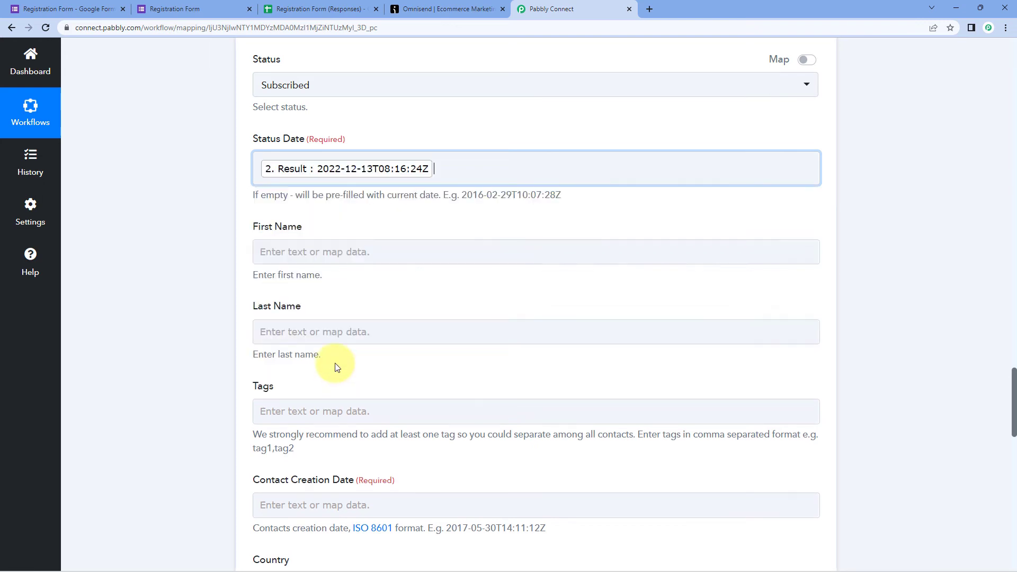
left_click(221, 240)
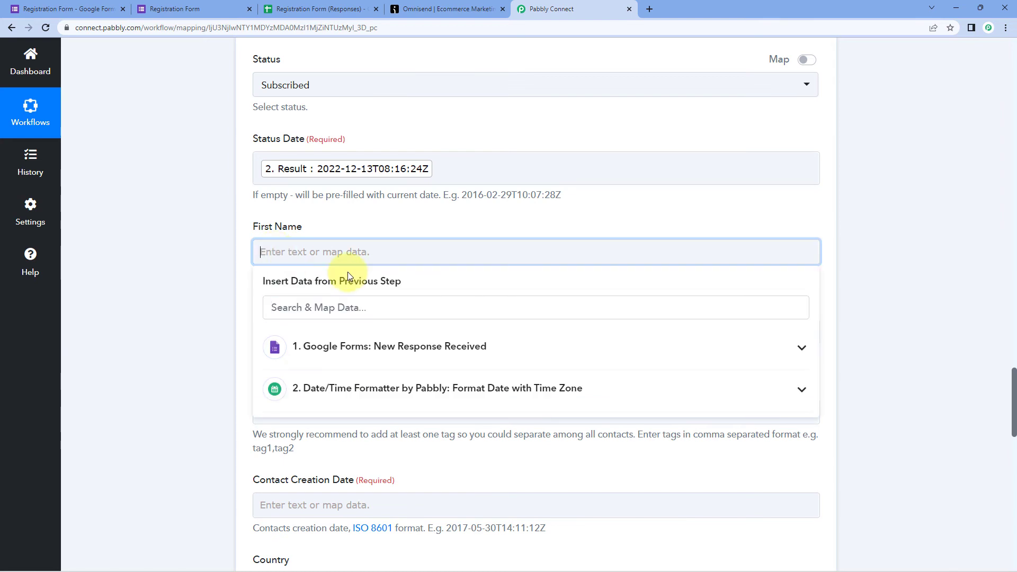
- Map the Google Forms First Name answer into Omnisend's First Name field
left_click(387, 345)
scroll(390, 365, "down", 3)
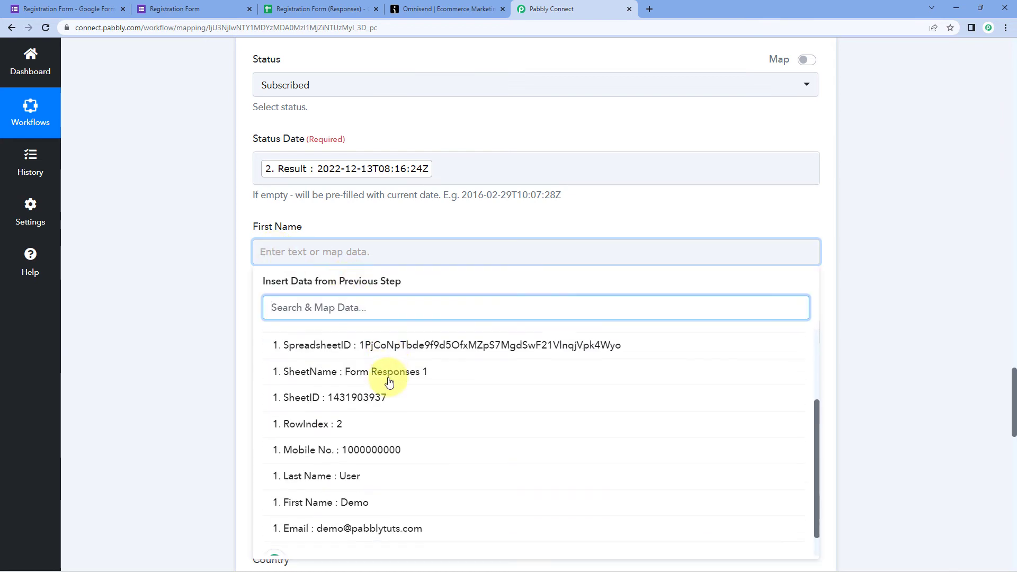
left_click(347, 480)
left_click(169, 271)
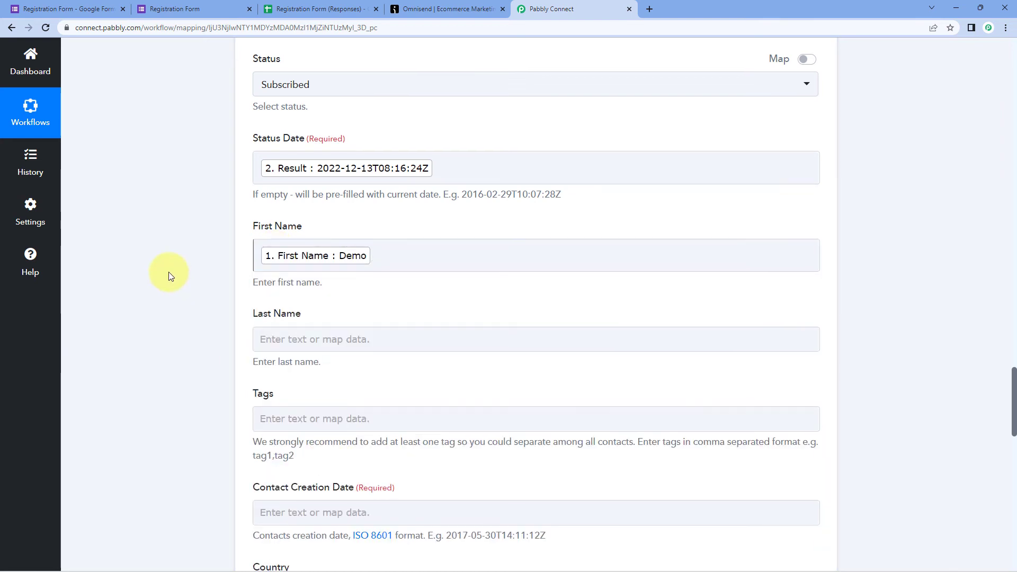
scroll(169, 272, "down", 2)
- Map the Google Forms Last Name answer into Omnisend's Last Name field
left_click(280, 231)
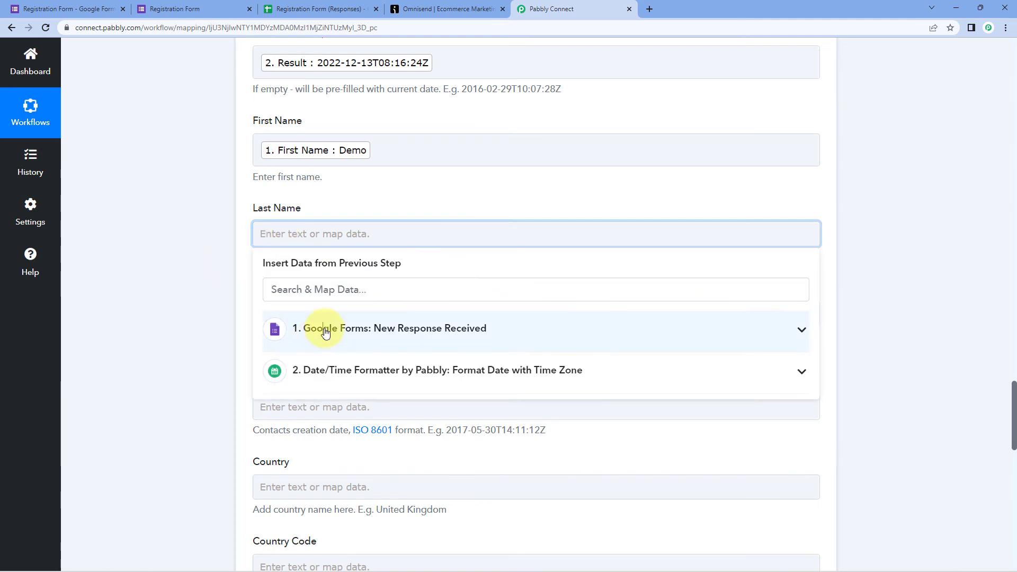
left_click(290, 333)
scroll(328, 429, "down", 2)
left_click(329, 447)
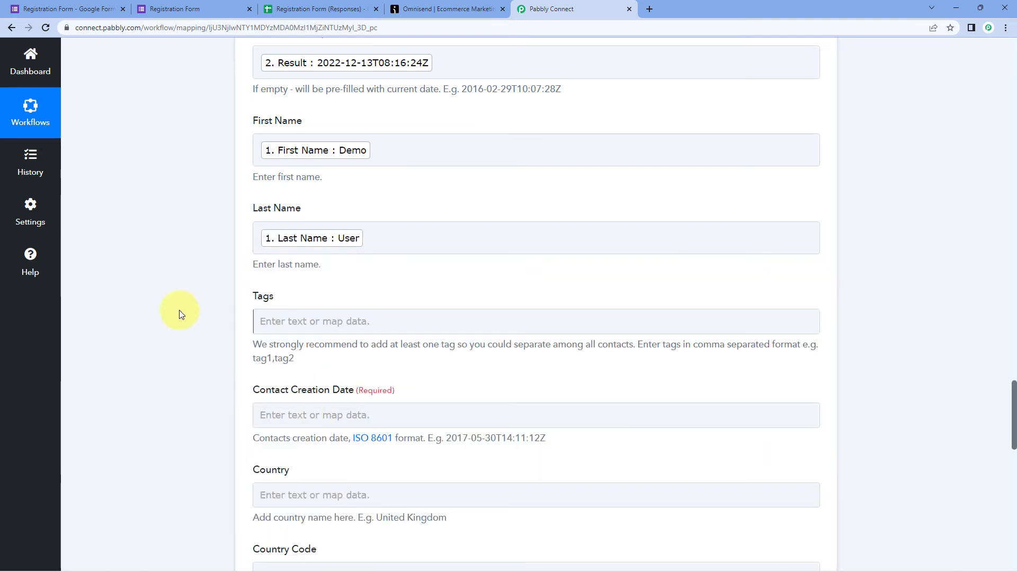
scroll(297, 291, "down", 1)
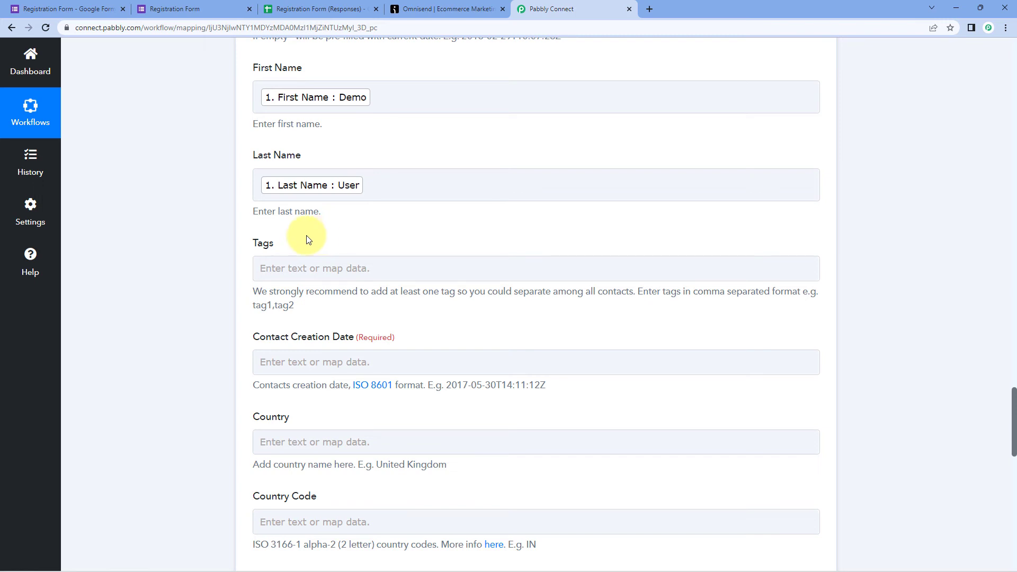
left_click(279, 268)
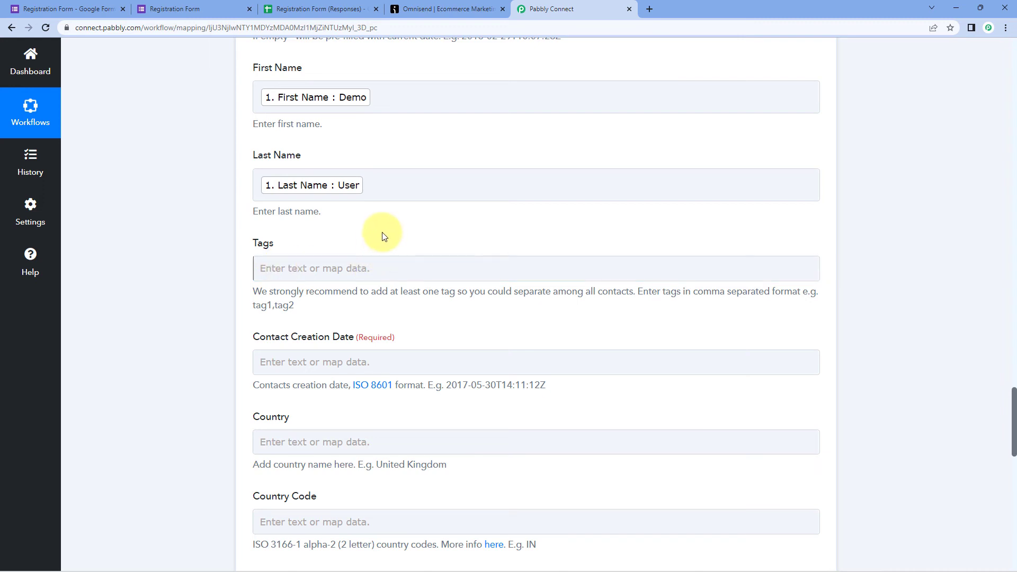
scroll(192, 259, "down", 2)
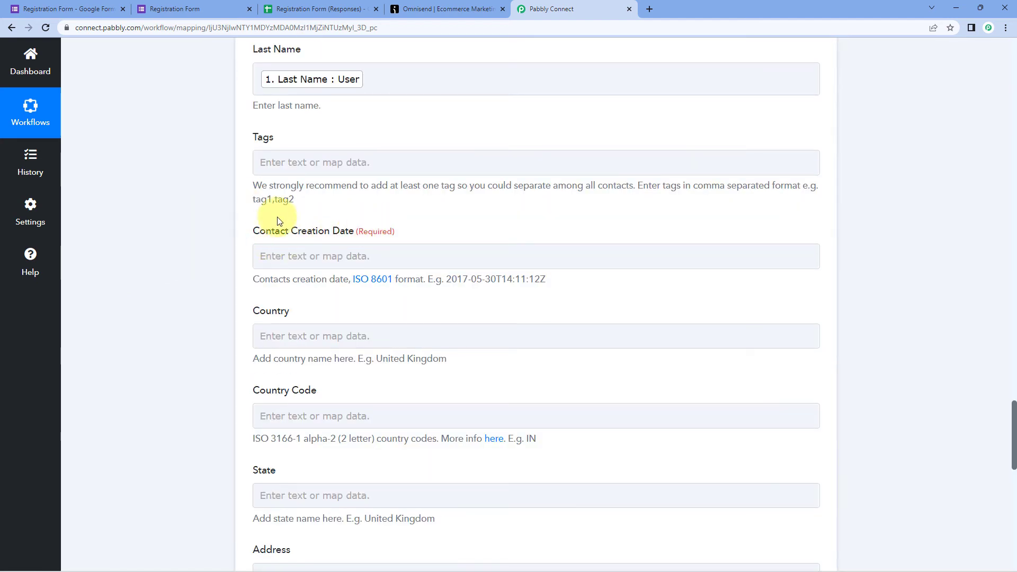
scroll(423, 225, "up", 10)
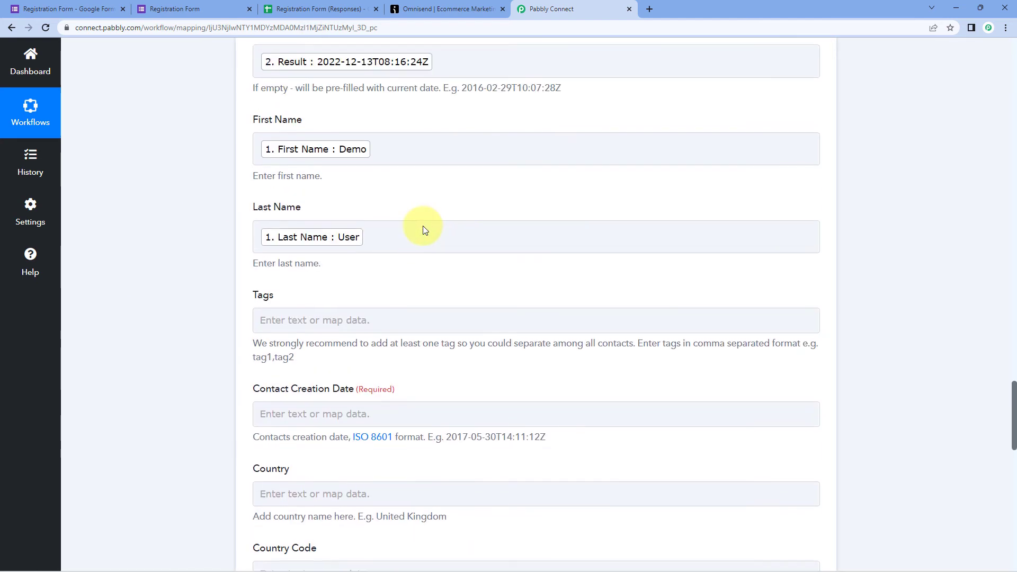
scroll(423, 226, "up", 8)
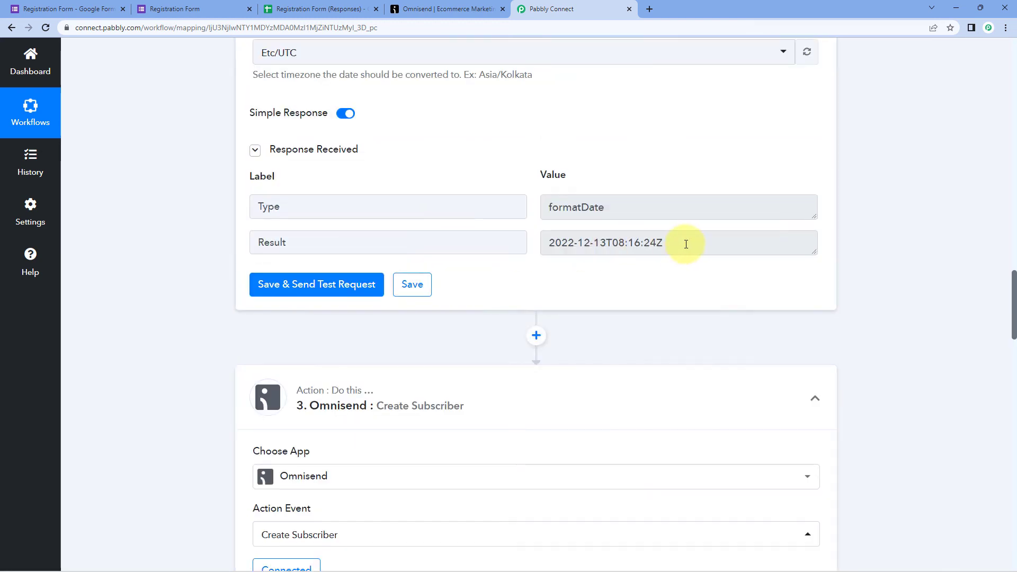
left_click_drag(681, 243, 547, 250)
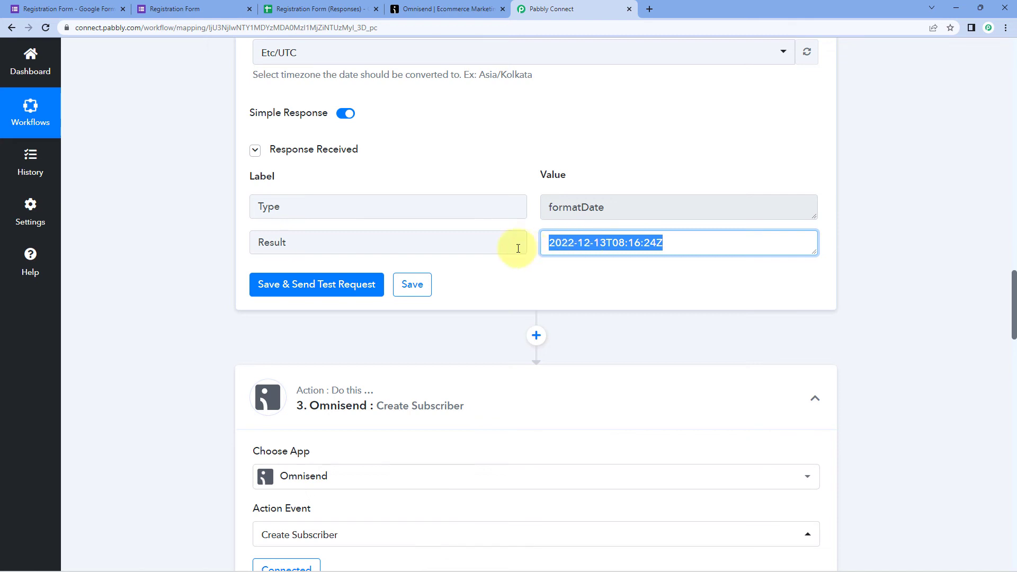
scroll(491, 266, "down", 6)
scroll(434, 278, "down", 12)
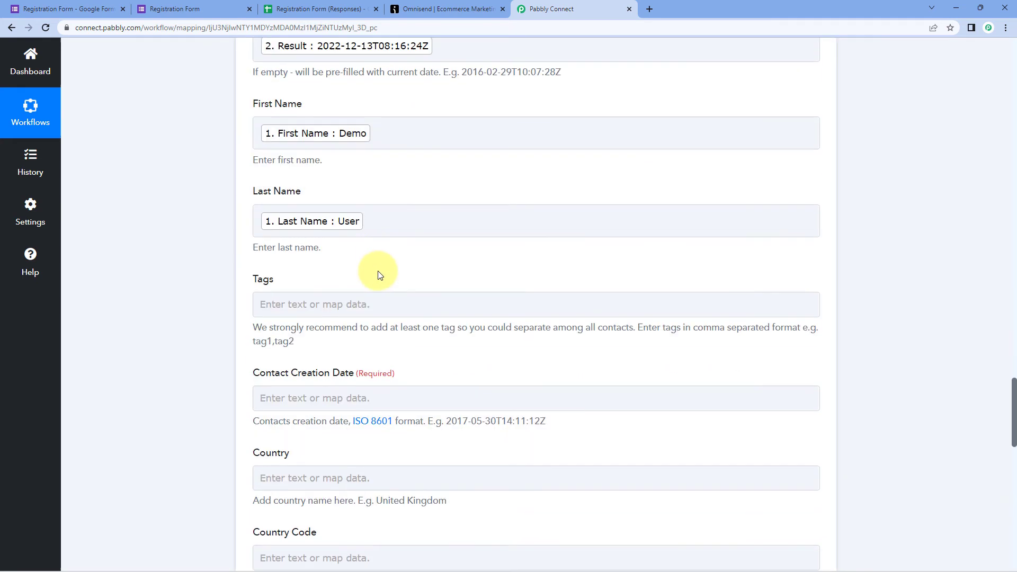
left_click(298, 305)
- Insert the Date/Time Formatter's '2. Result' (2022-12-13T08:16:24Z) into Contact Creation Date
left_click(478, 327)
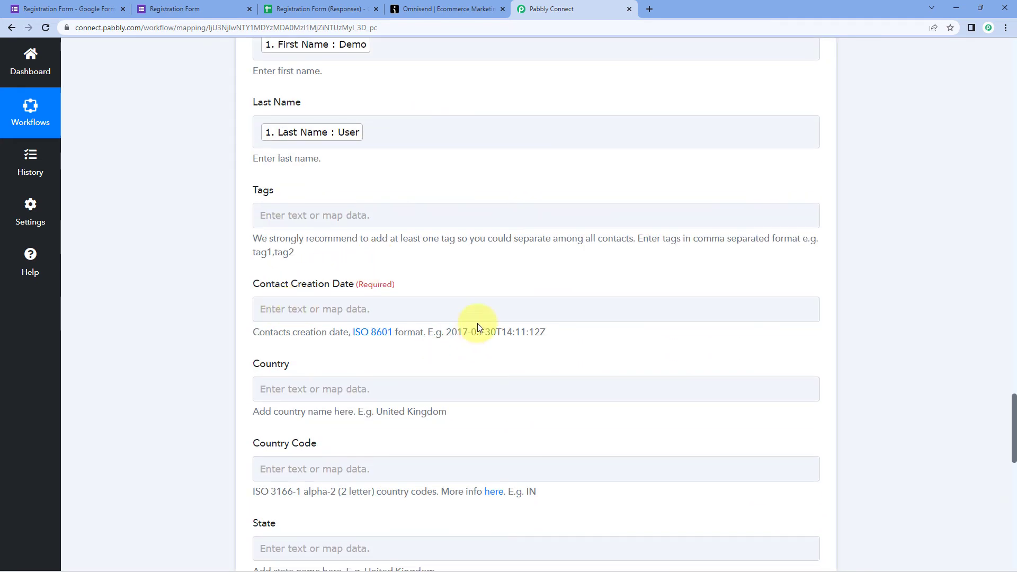
left_click_drag(448, 332, 554, 334)
left_click(404, 307)
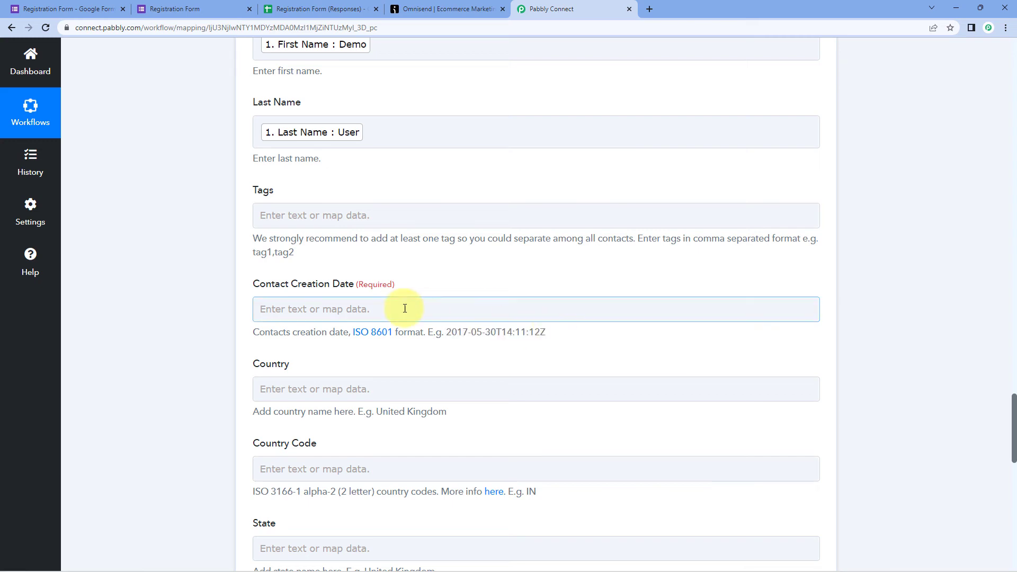
scroll(207, 292, "down", 2)
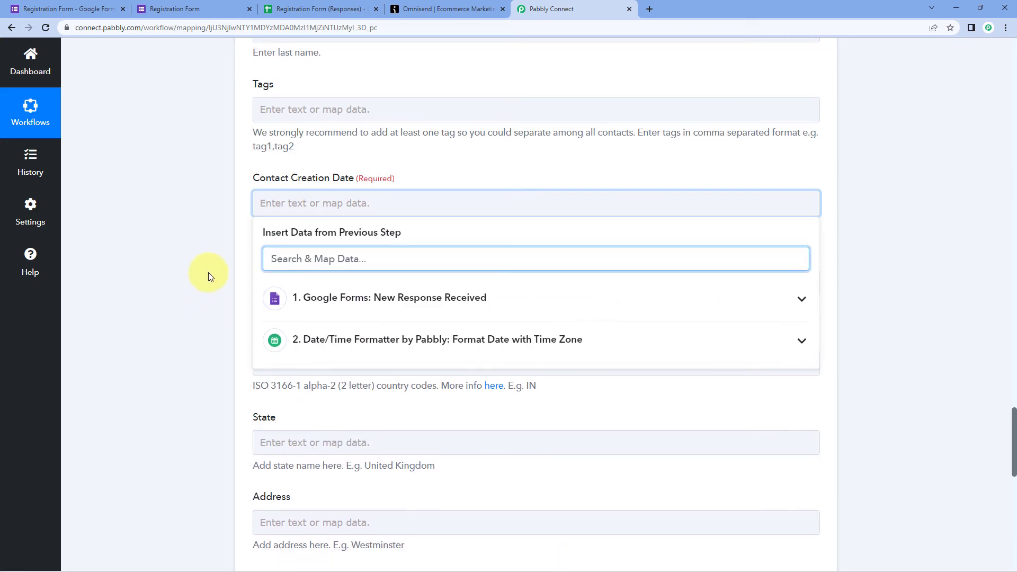
left_click(347, 338)
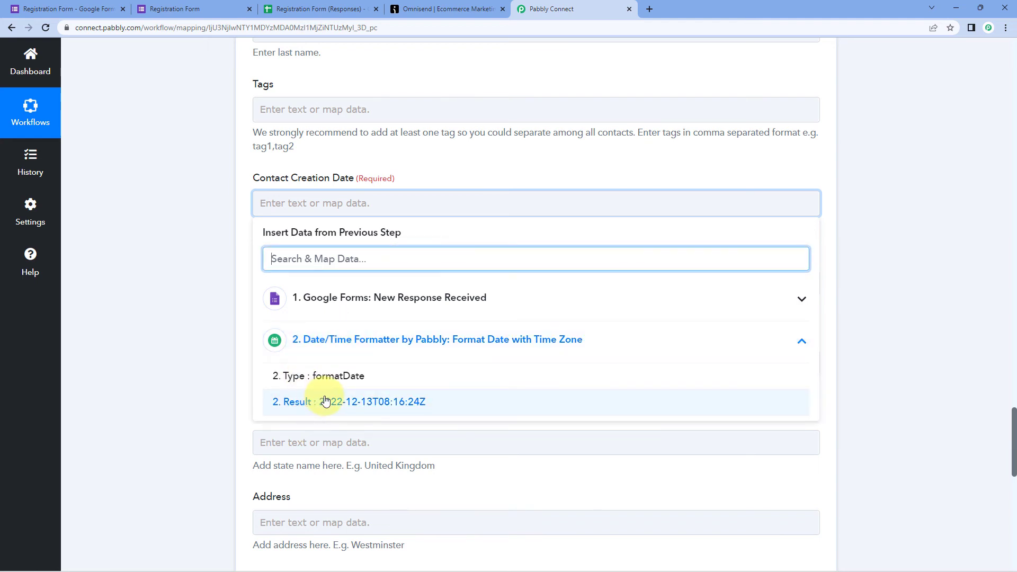
left_click(325, 402)
left_click(227, 265)
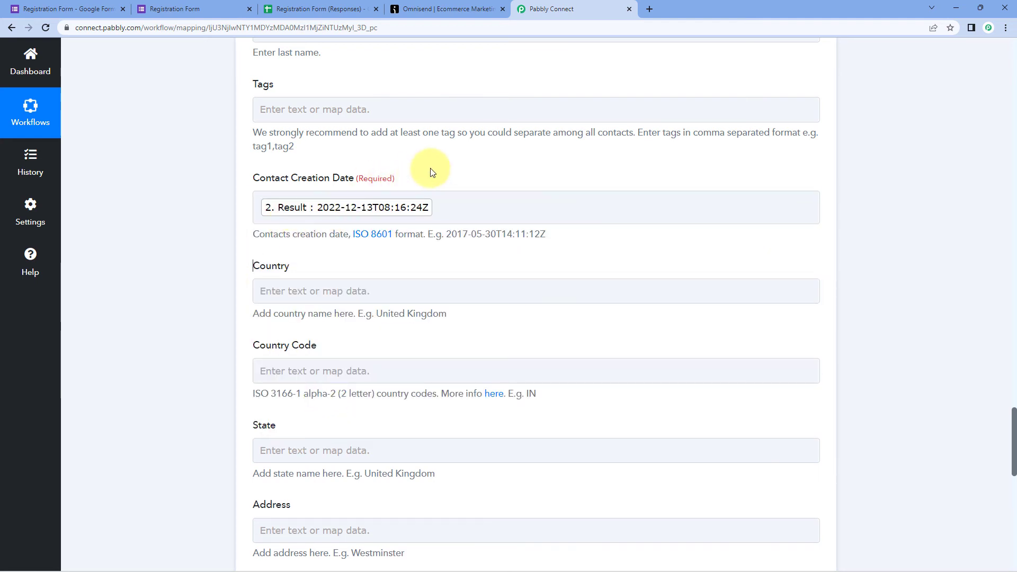
scroll(431, 175, "down", 2)
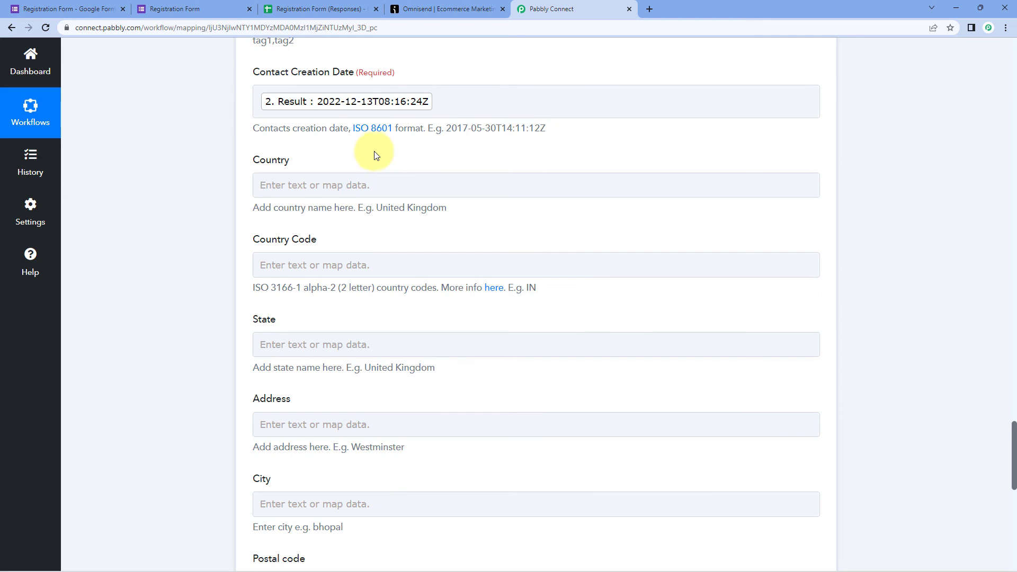
scroll(238, 233, "down", 2)
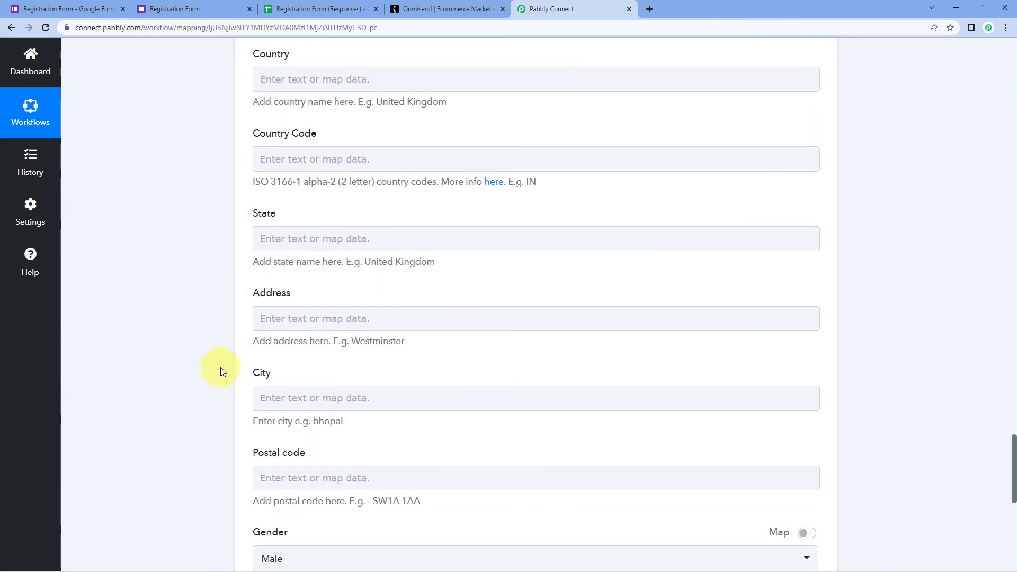
scroll(220, 368, "up", 1)
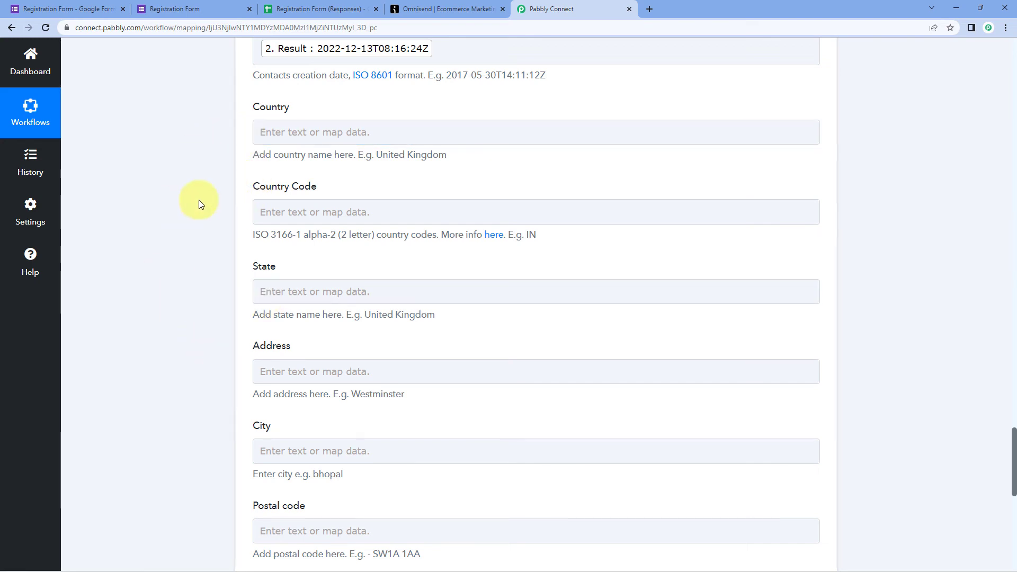
scroll(201, 204, "down", 9)
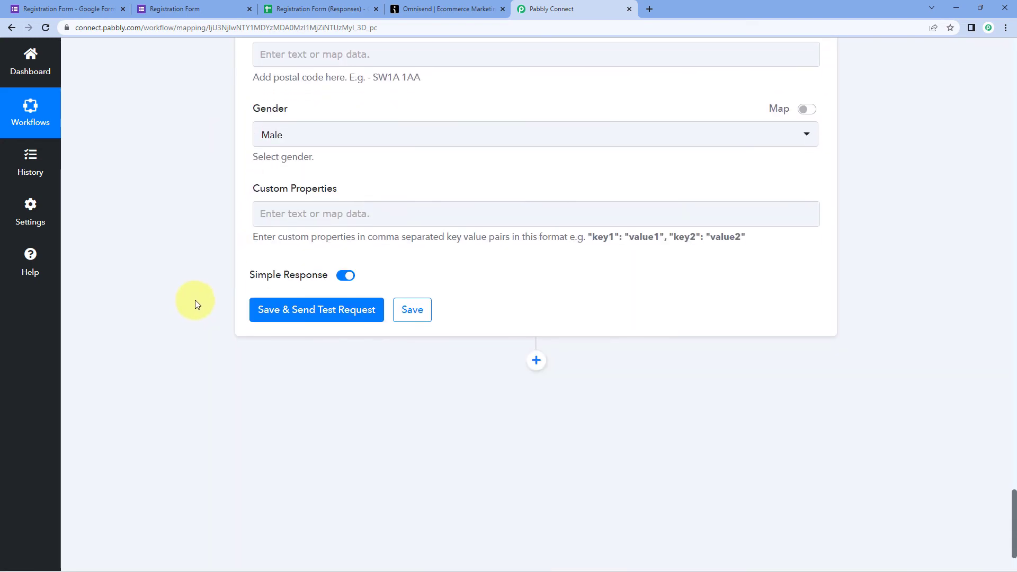
- Save and test the Omnisend step, creating a contact with a ContactID, then view the Registration Form
left_click(304, 311)
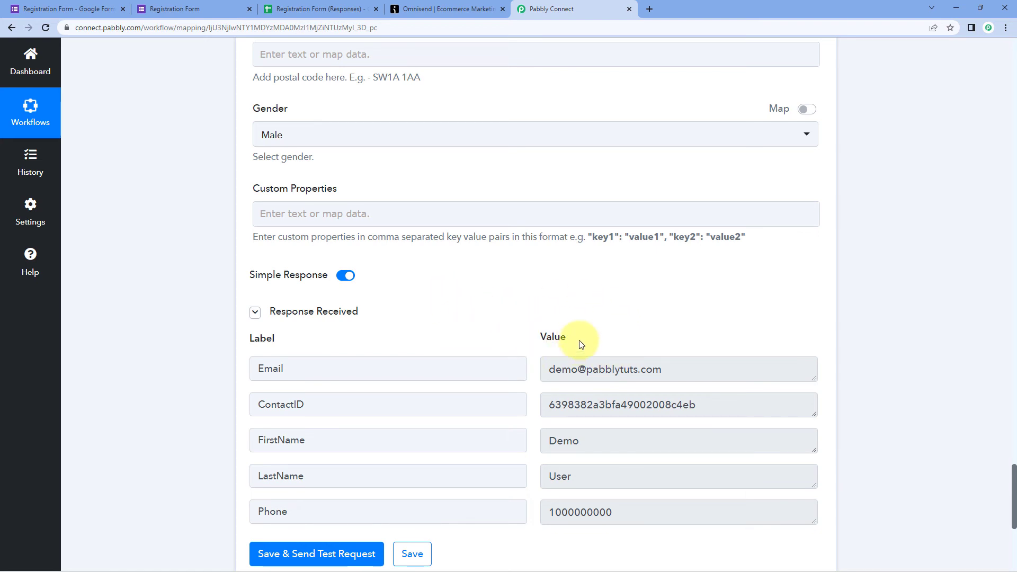
scroll(506, 295, "up", 20)
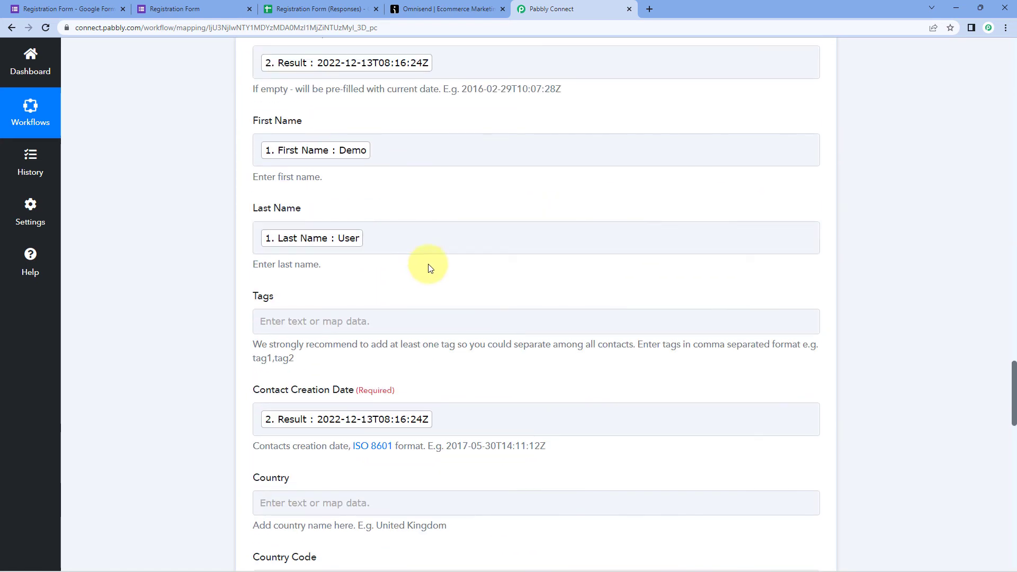
left_click(220, 6)
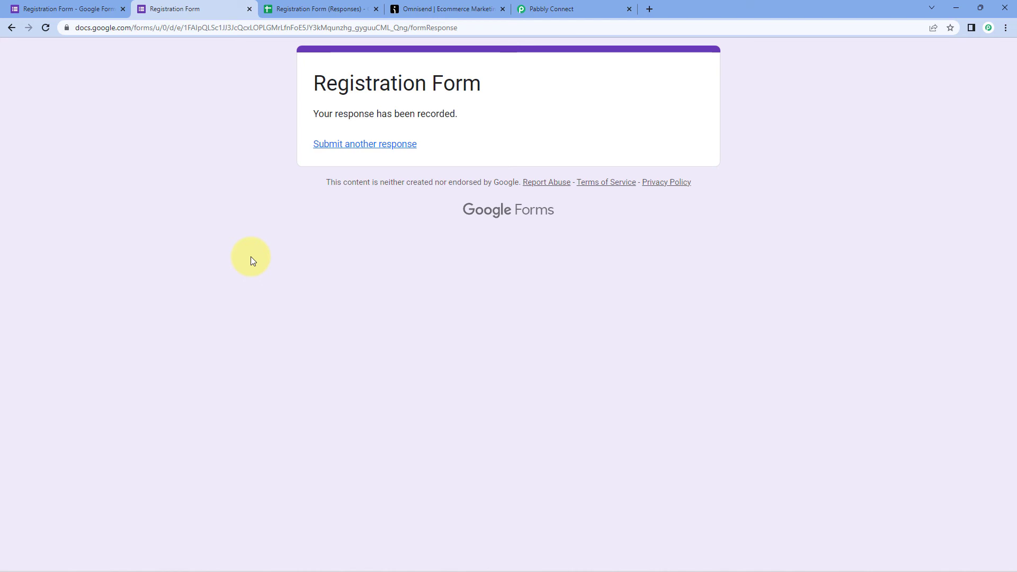
- Open the demo contact's details from Omnisend's Audience list
left_click(443, 6)
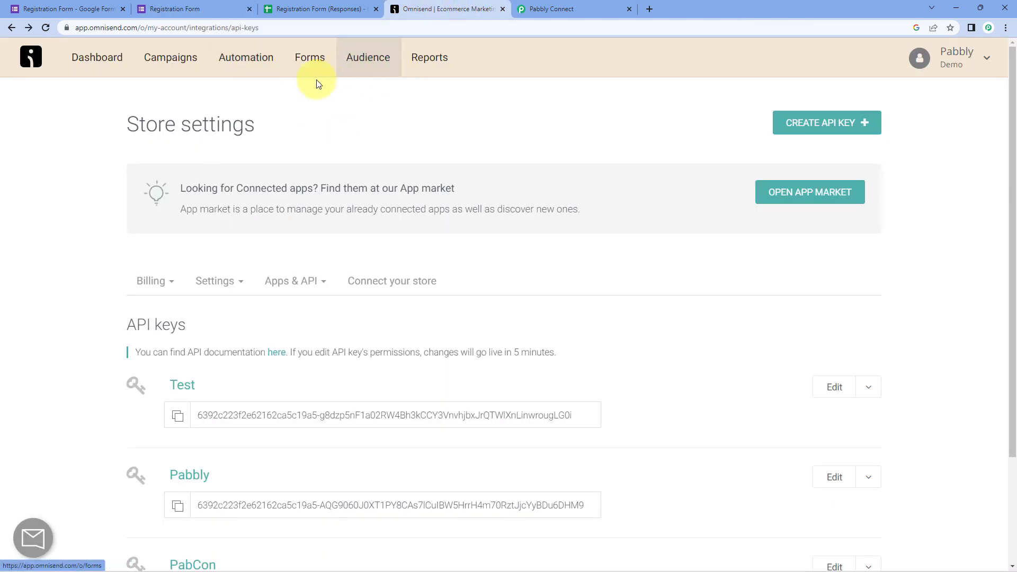
left_click(371, 86)
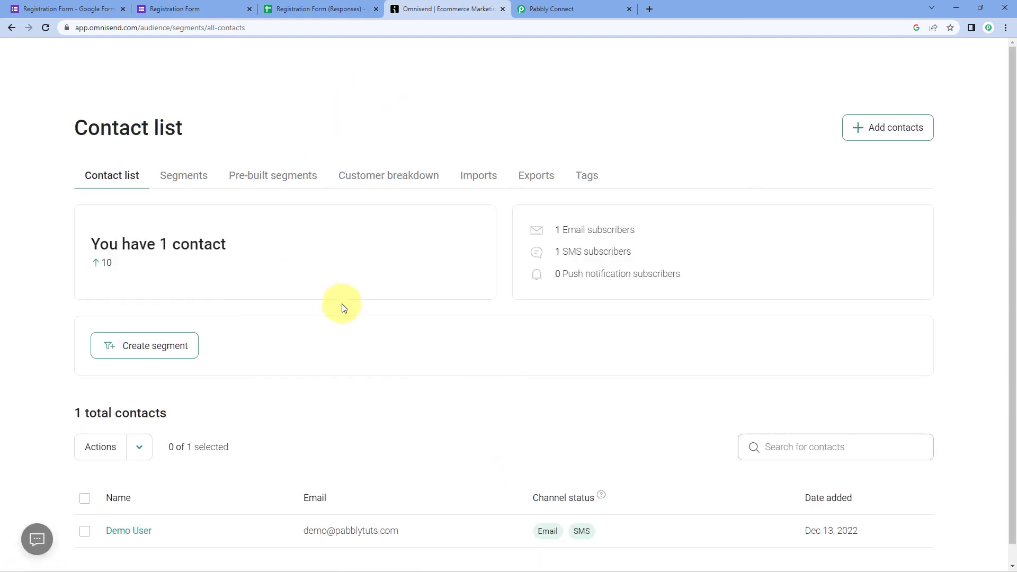
scroll(361, 318, "down", 1)
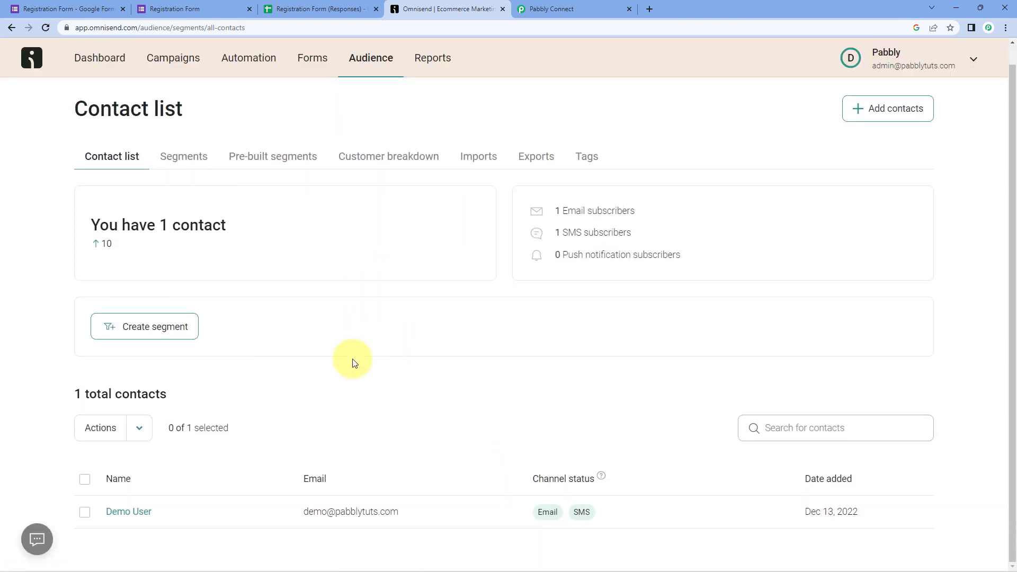
left_click(140, 512)
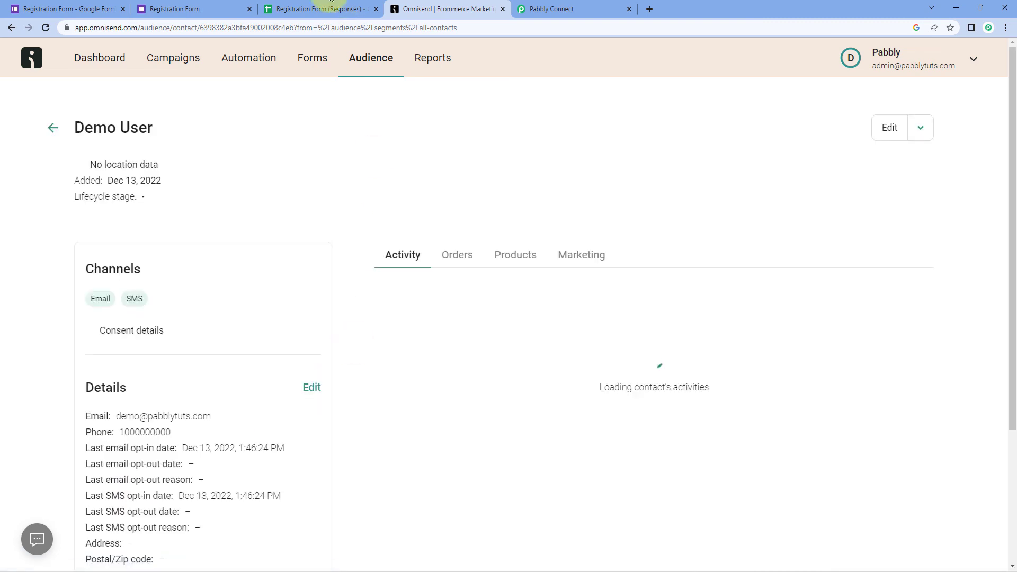
left_click(220, 5)
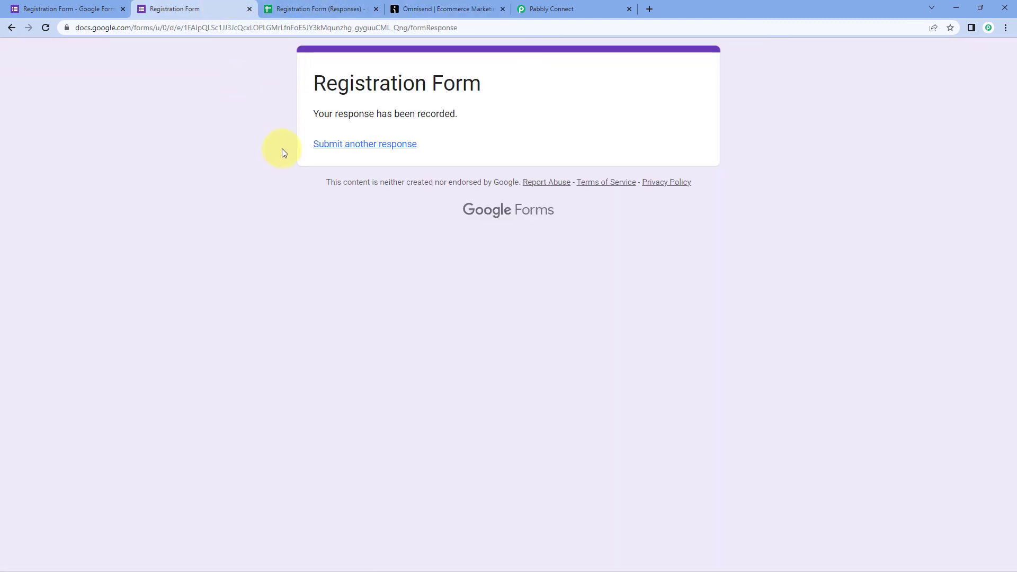
left_click(448, 9)
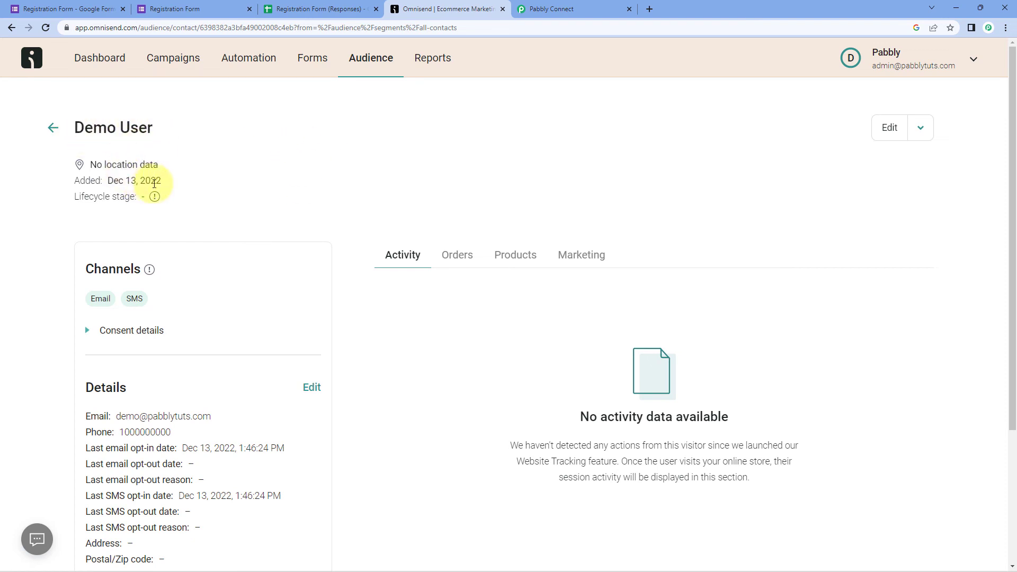
- Verify the contact was added on Dec 13, 2022 and check its email address
left_click_drag(162, 181, 109, 182)
left_click(195, 187)
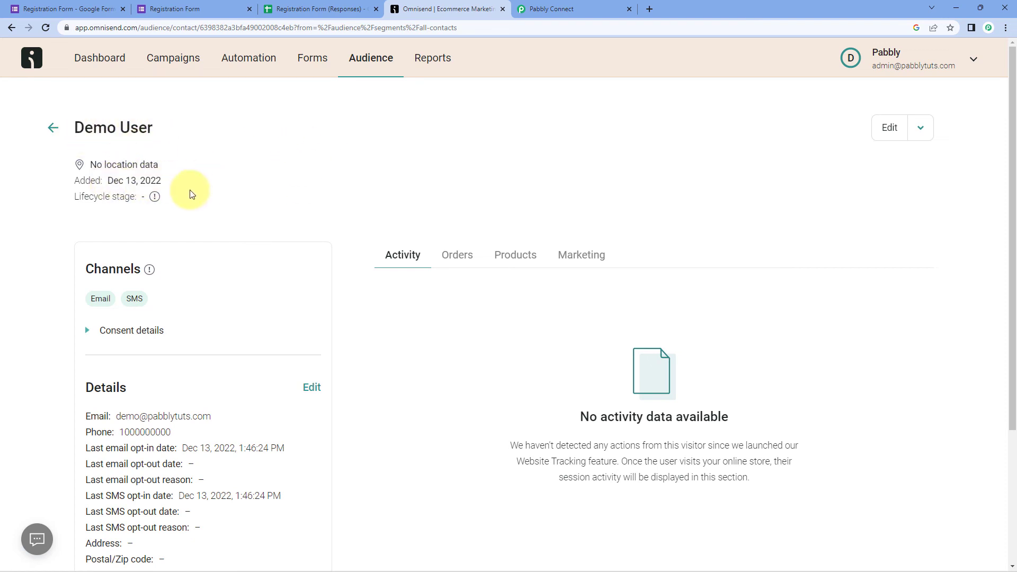
scroll(171, 349, "down", 1)
left_click_drag(227, 364, 183, 379)
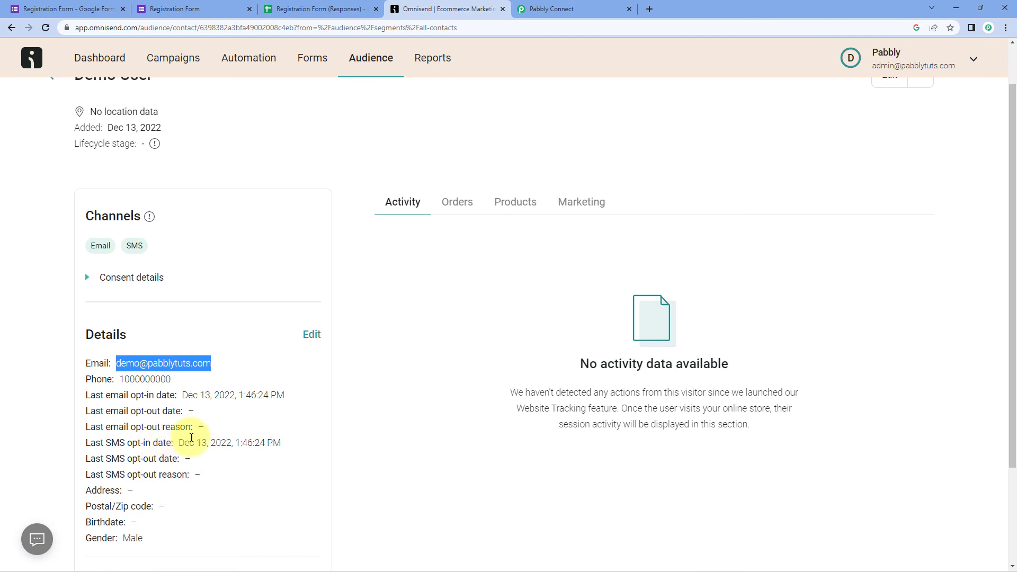
left_click(361, 157)
scroll(368, 161, "up", 1)
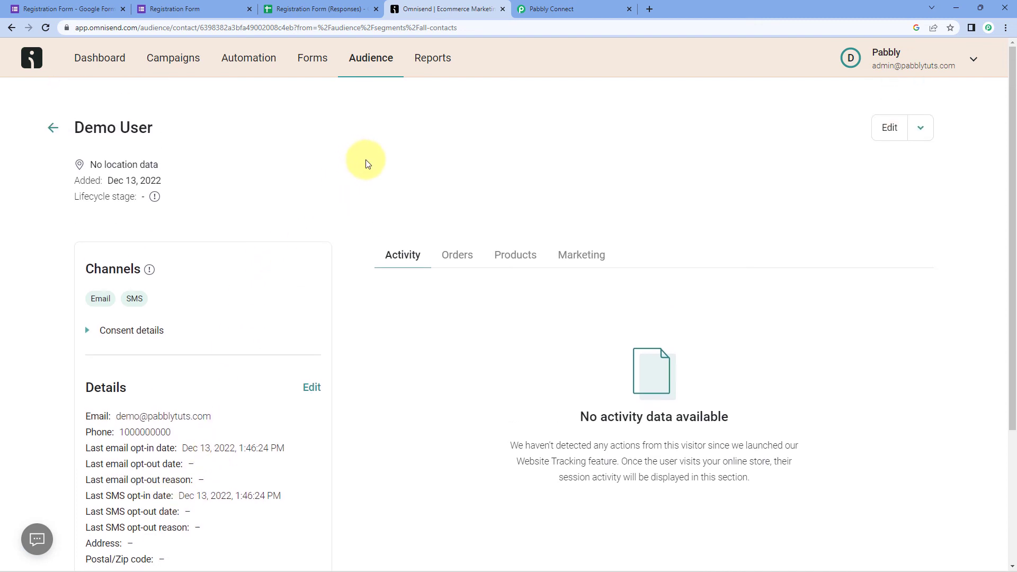
left_click(556, 9)
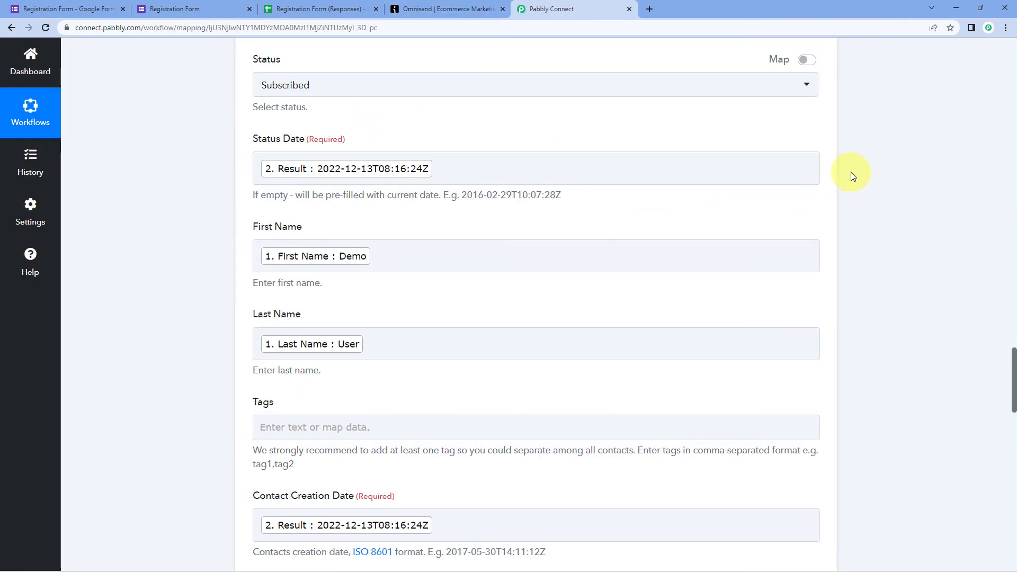
- Collapse the Google Forms trigger to show the three-step workflow, then view the Registration Form
scroll(850, 201, "up", 8)
scroll(847, 211, "up", 12)
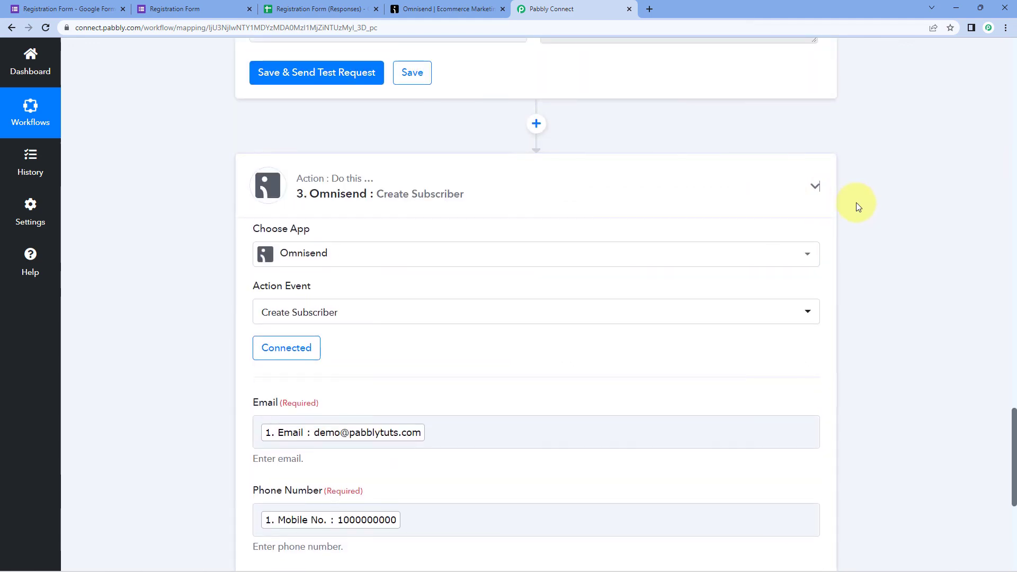
scroll(849, 216, "up", 20)
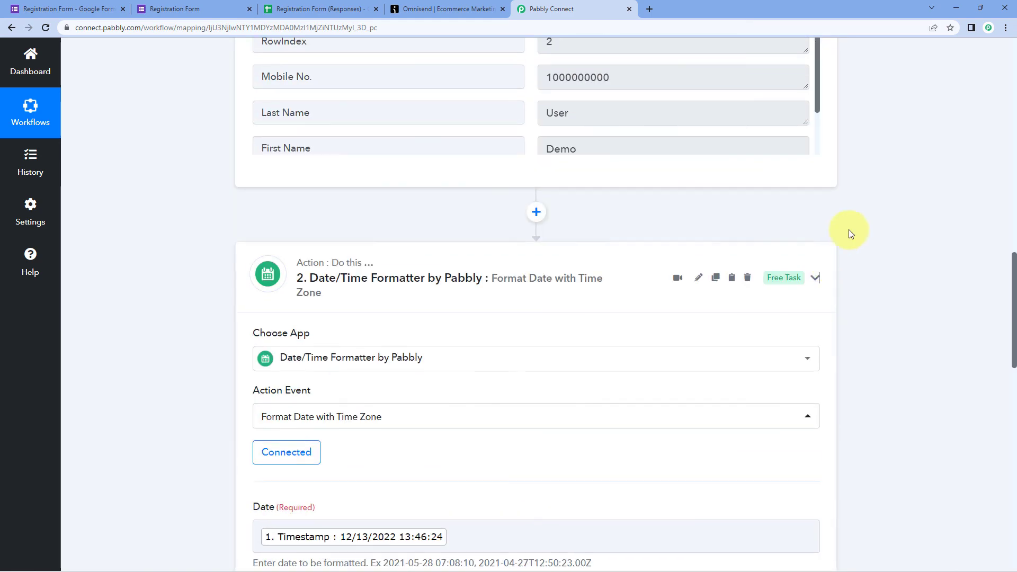
scroll(866, 212, "up", 5)
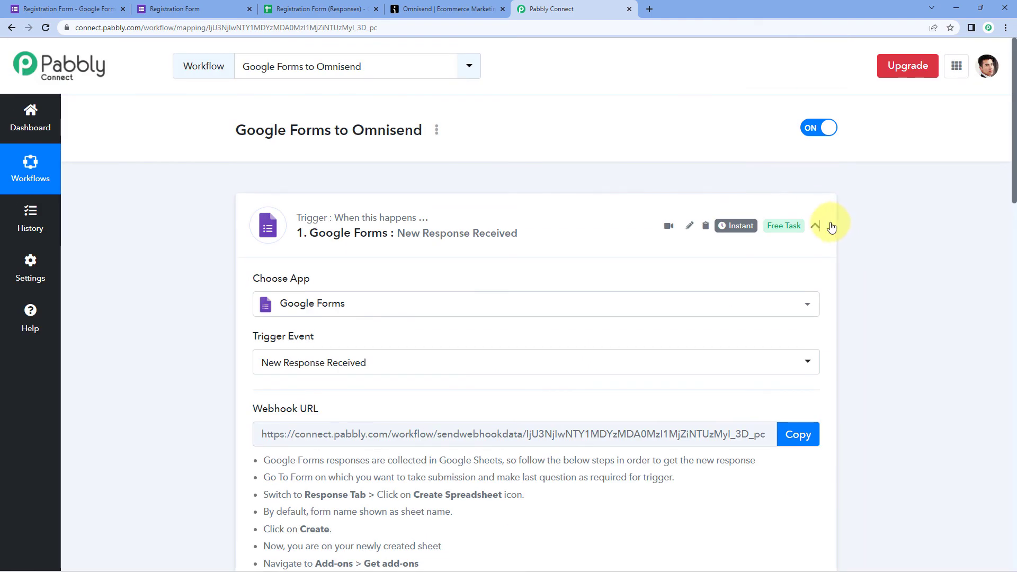
left_click(822, 224)
scroll(474, 127, "down", 1)
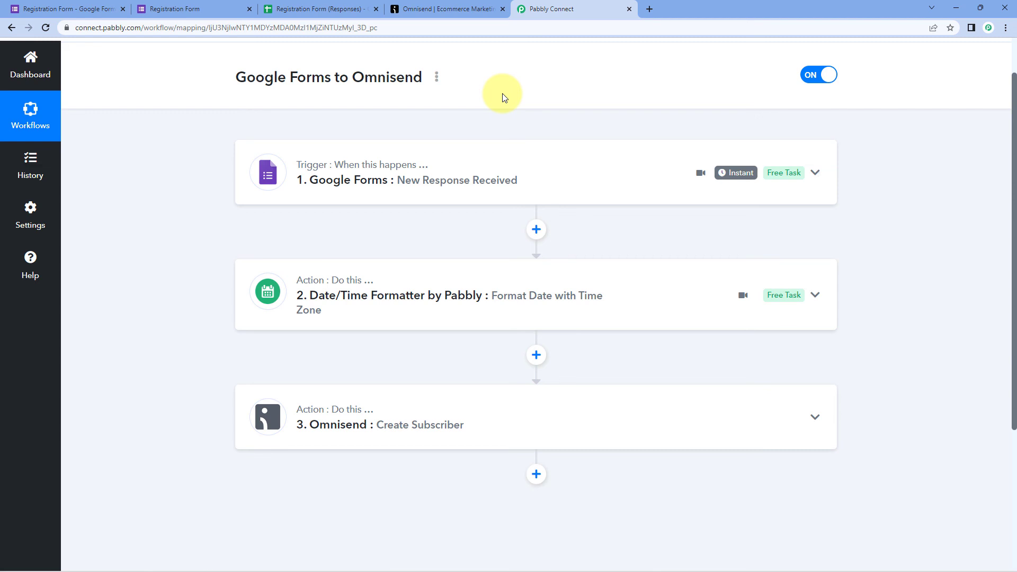
left_click(197, 8)
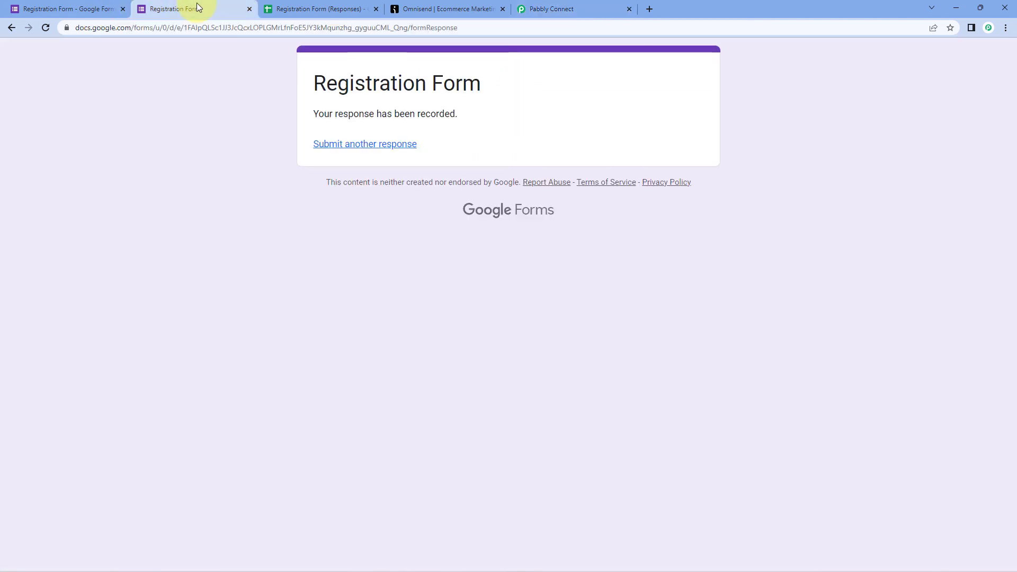
- Reload the blank registration form and enter the test contact's first and last name
key("F5")
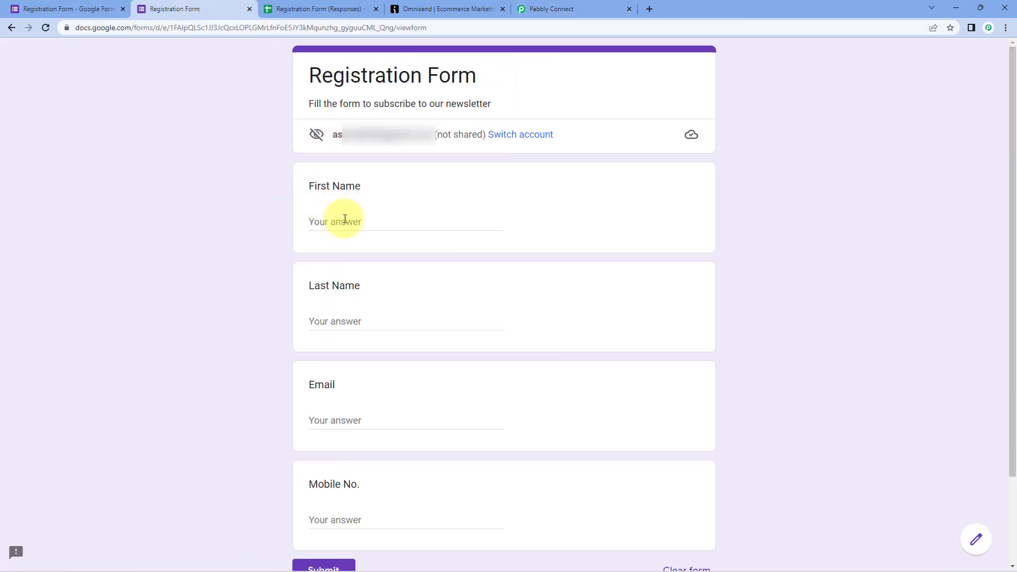
left_click(350, 222)
type("Test")
key("Tab")
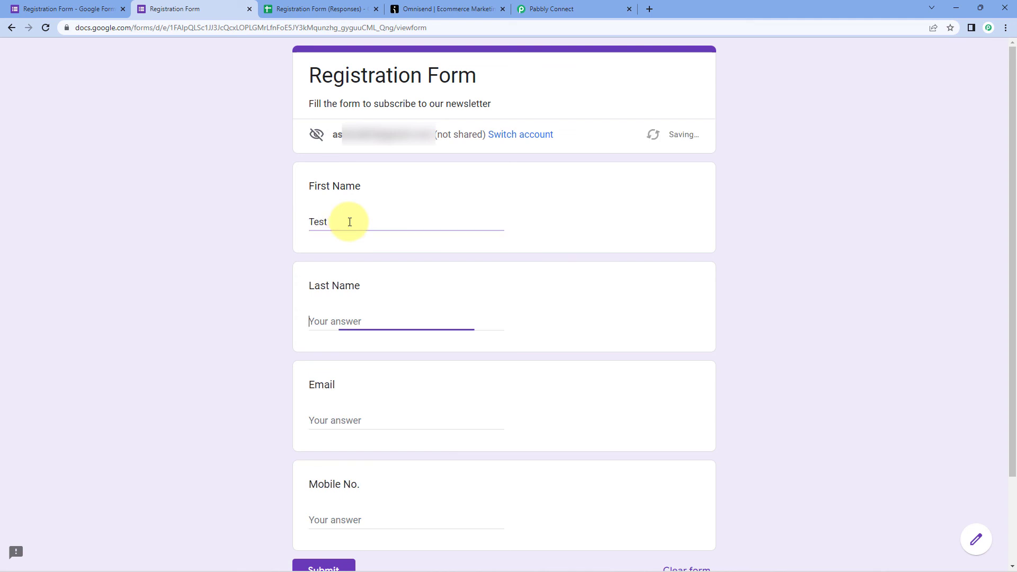
type("Pabbly")
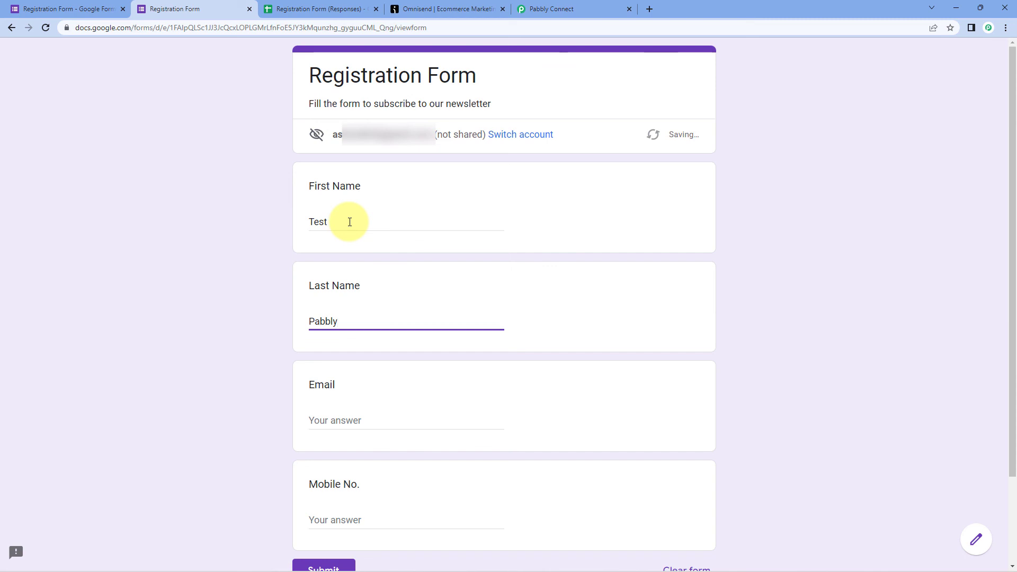
scroll(325, 391, "down", 2)
- Add the email and mobile number, submit, and check row 3 in the responses sheet
left_click(356, 308)
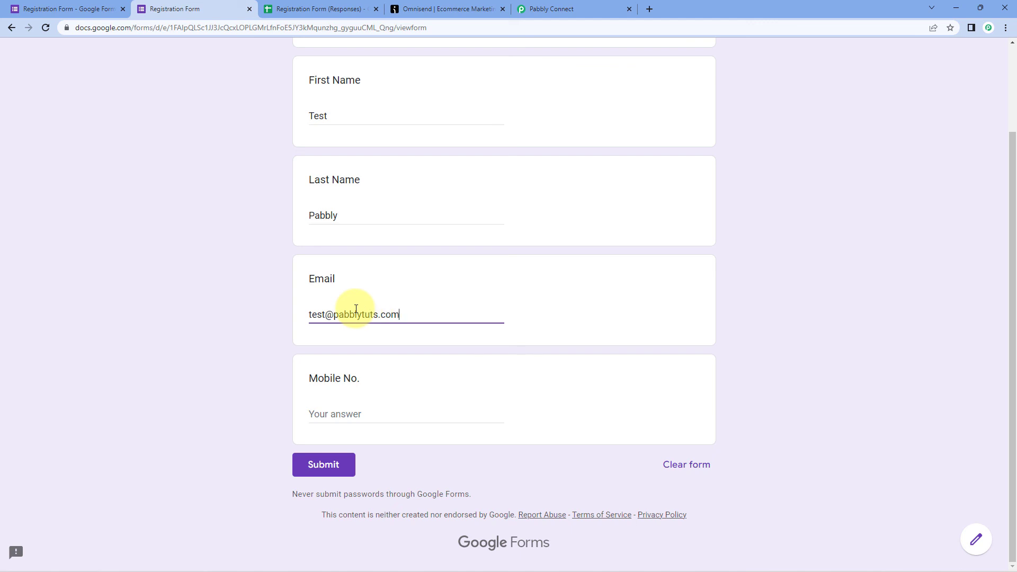
left_click(373, 407)
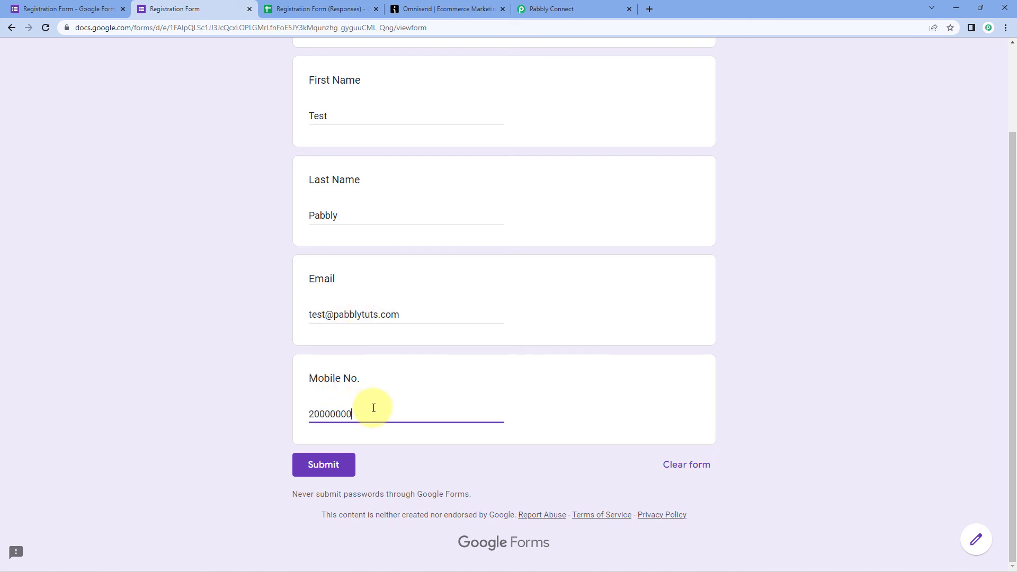
left_click(324, 466)
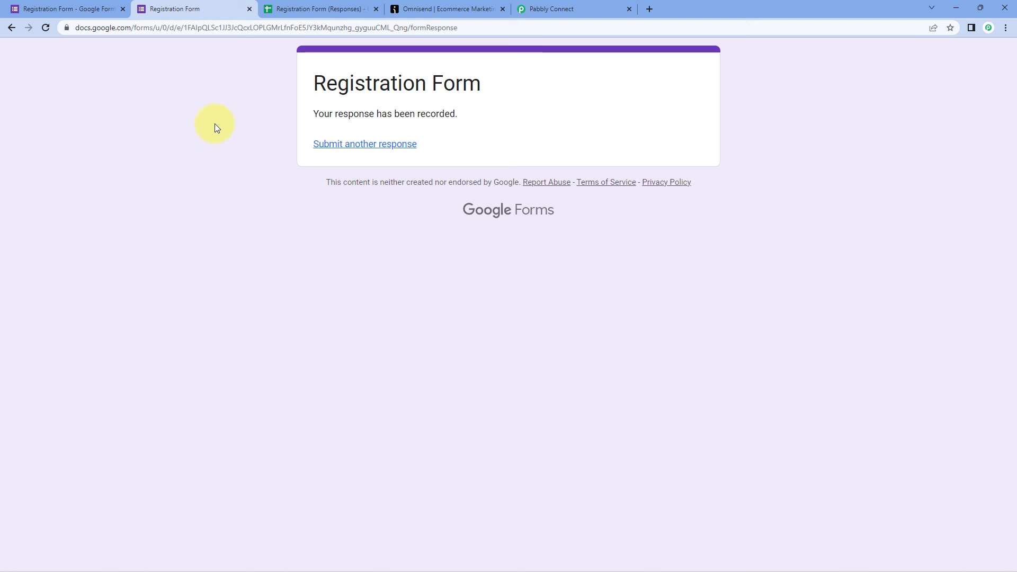
left_click(289, 9)
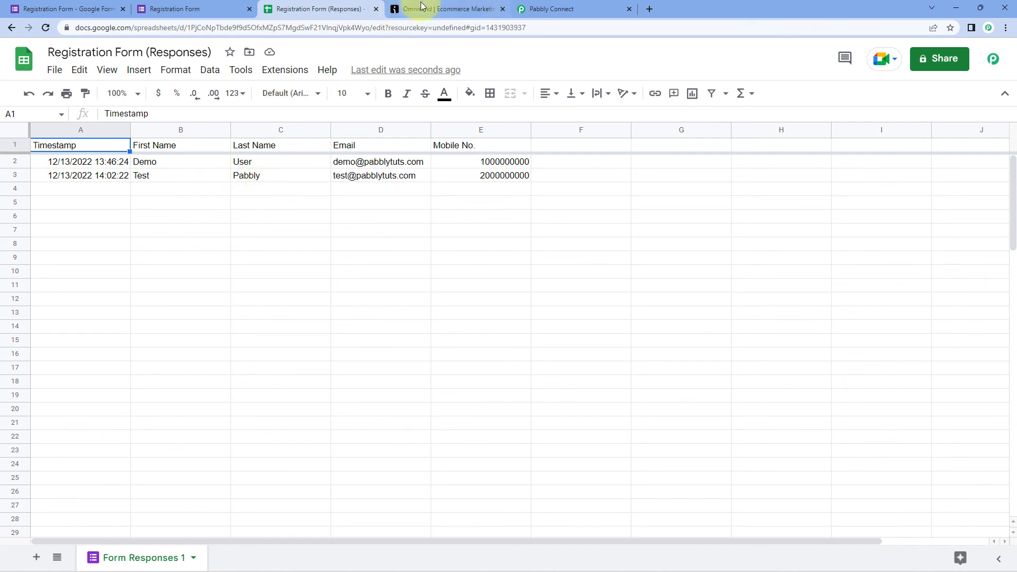
- Open the new test contact from Omnisend's two-contact list, then go back to Pabbly Connect
left_click(441, 10)
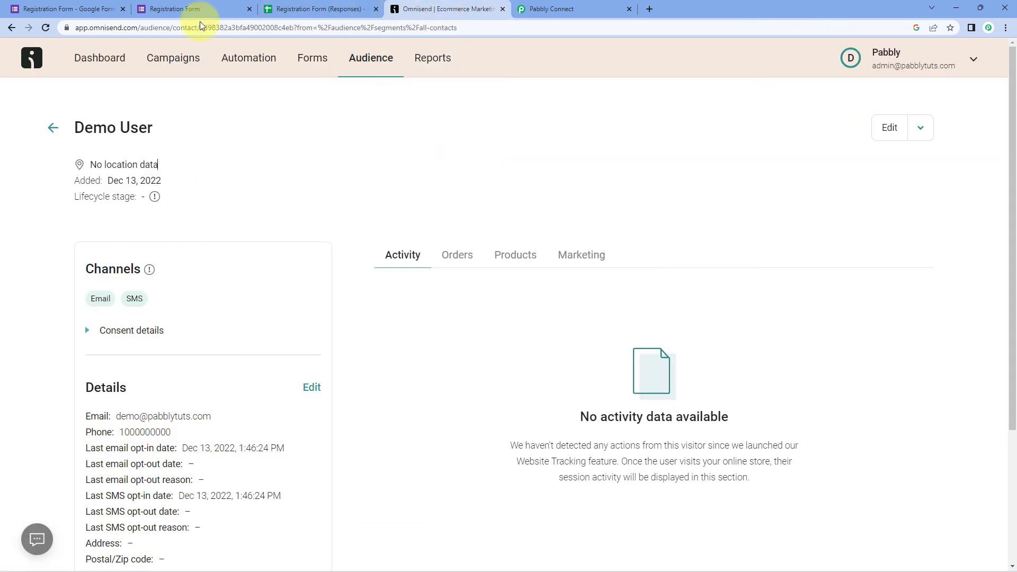
left_click(53, 128)
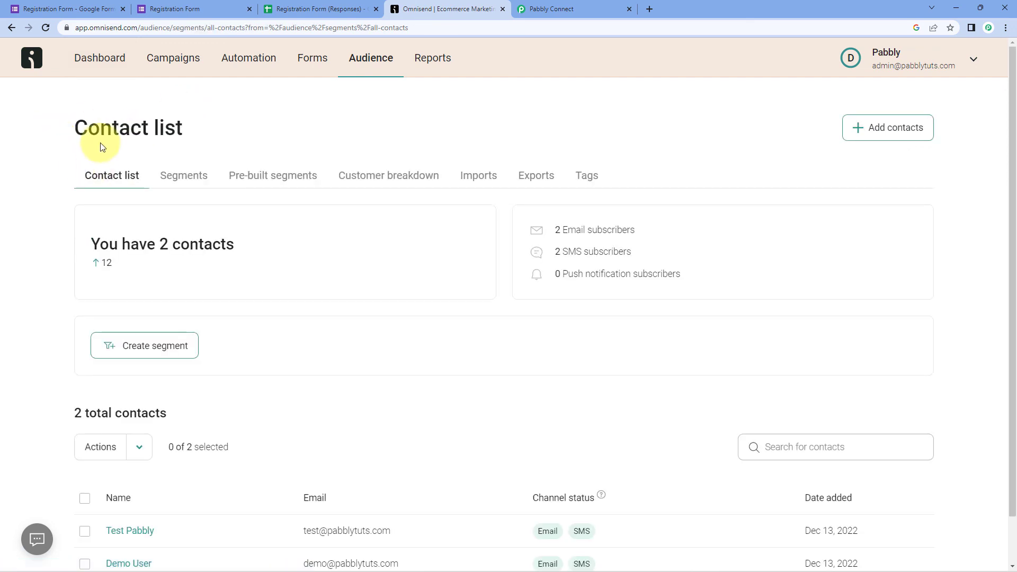
scroll(53, 238, "down", 1)
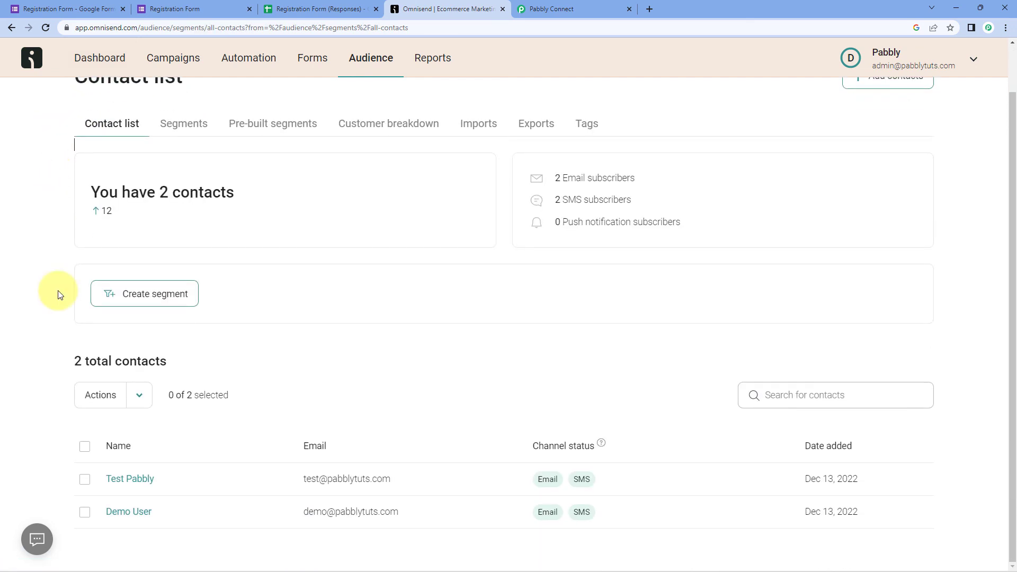
left_click(145, 484)
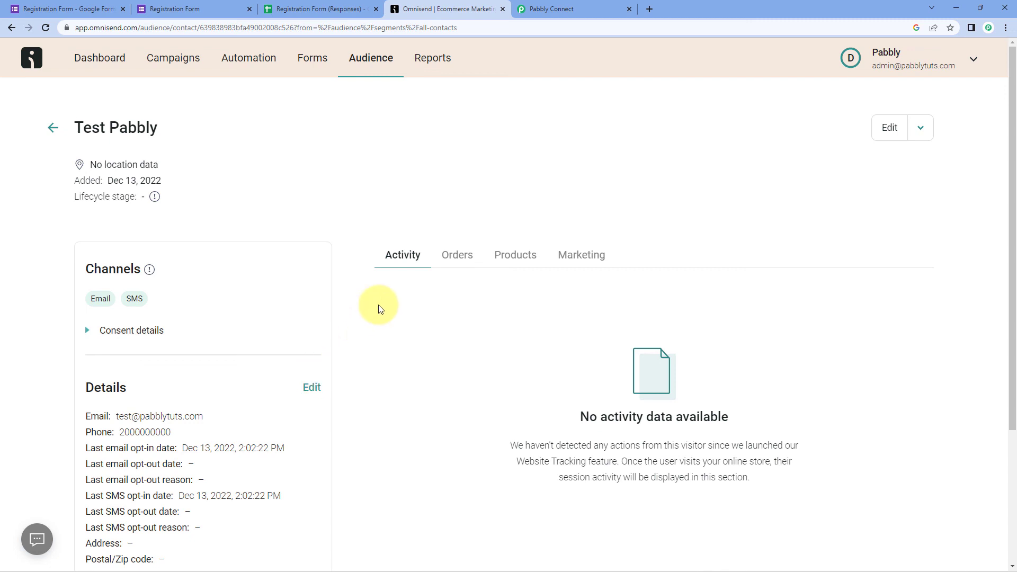
left_click(593, 11)
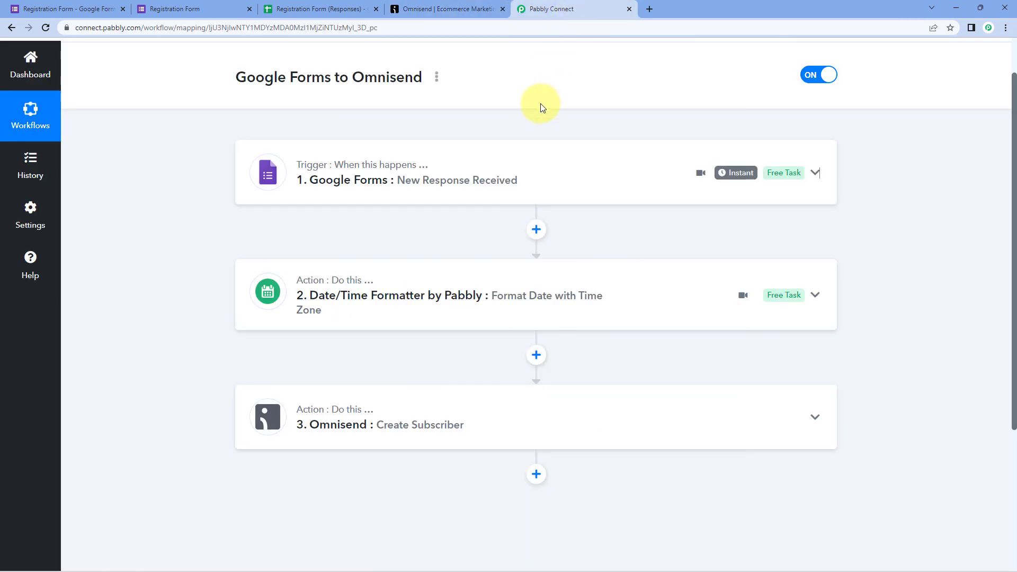